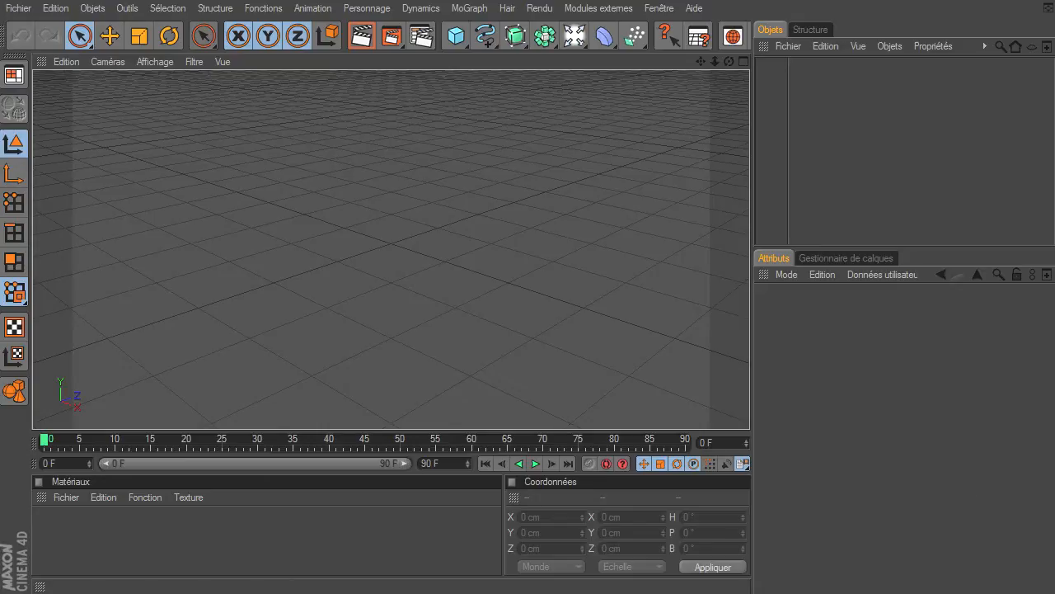
Bring the browser window with the MAXON website over Cinema 4D and open the CINEMA 4D Studio product page
drag(1054, 305, 462, 34)
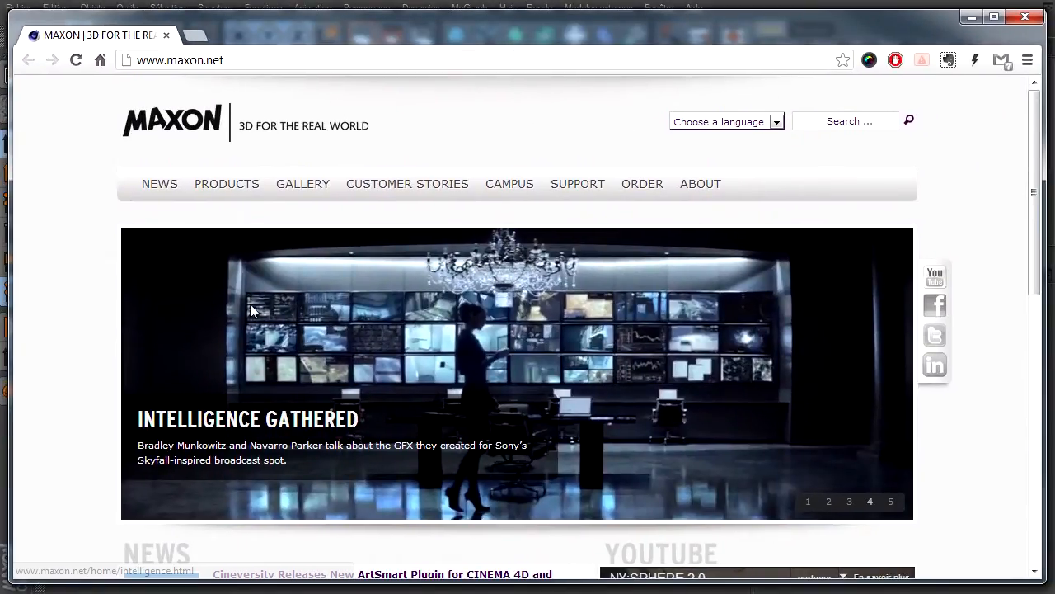
mouse_move(299, 184)
mouse_move(245, 187)
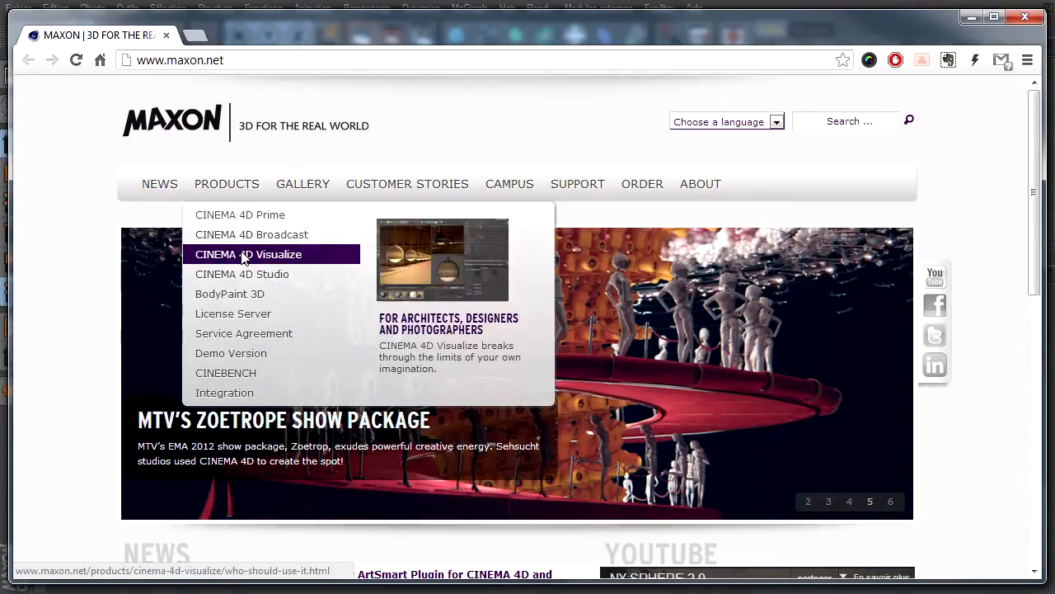
click(243, 276)
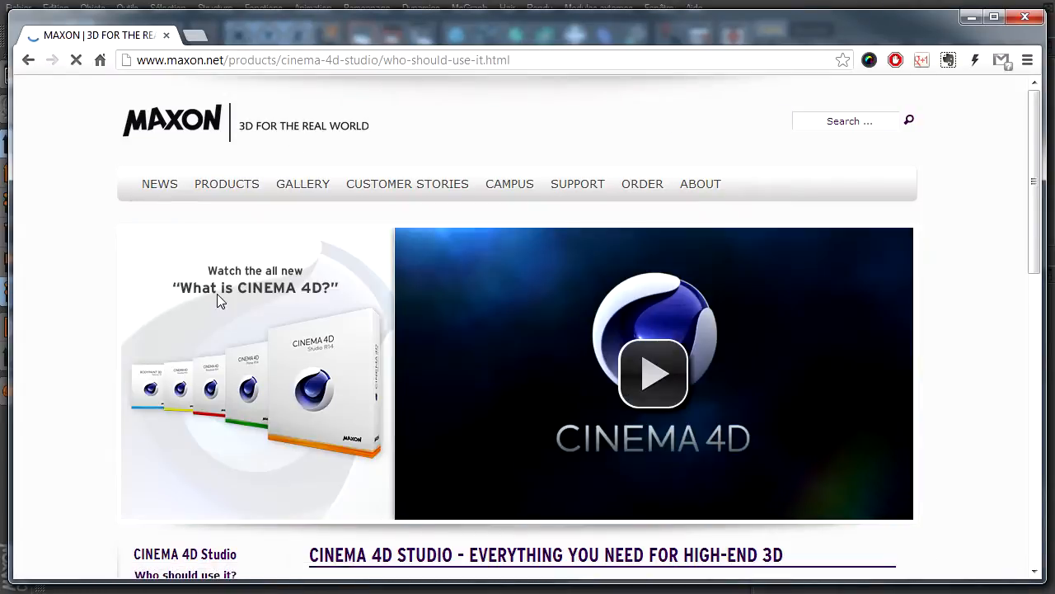
Open the Sculpting feature page listed under CINEMA 4D Studio
scroll(52, 407, down, 1)
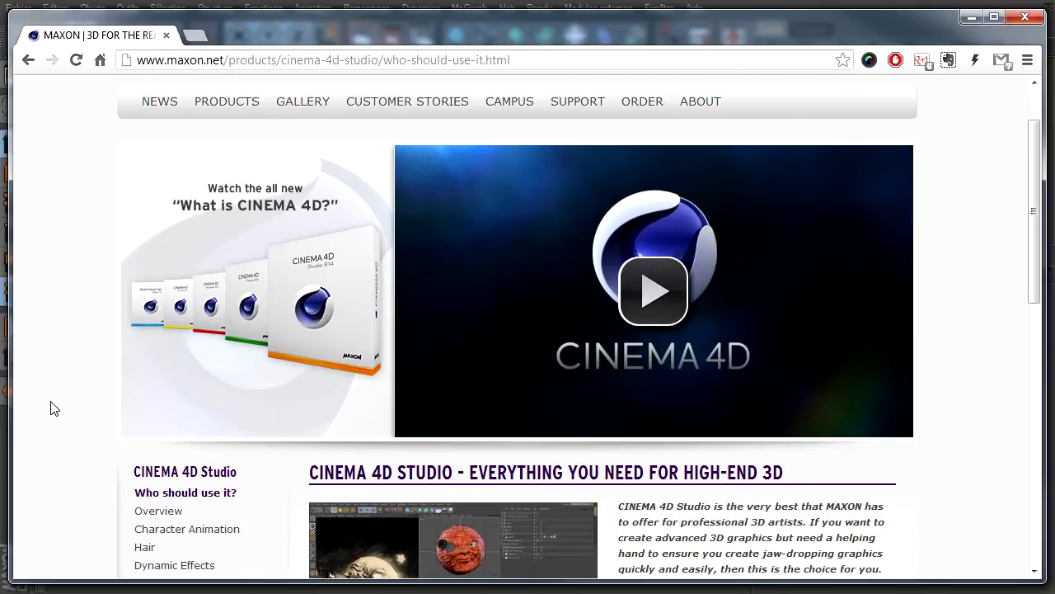
scroll(51, 407, down, 3)
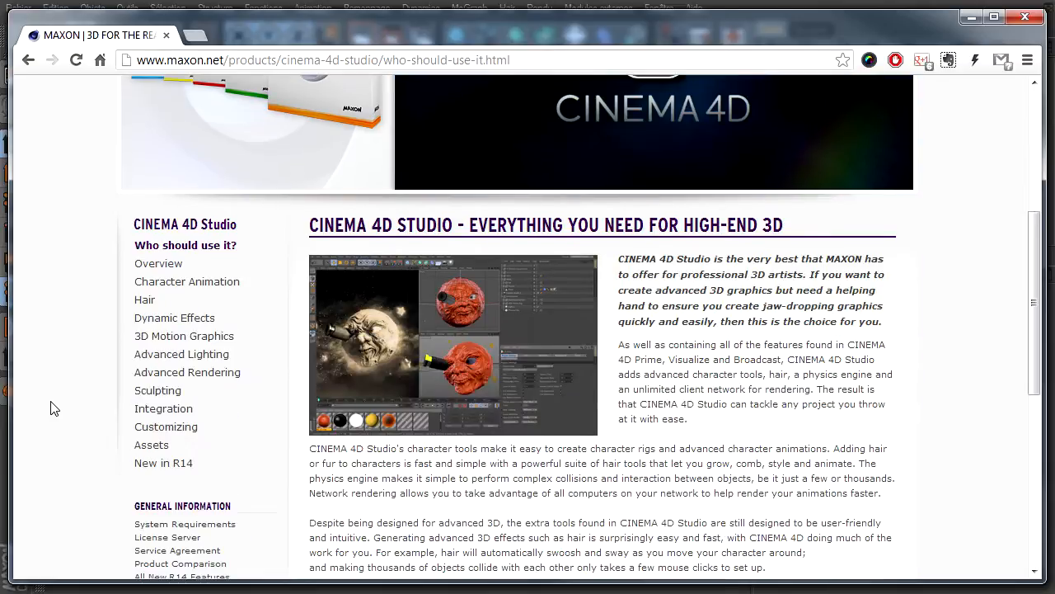
click(150, 397)
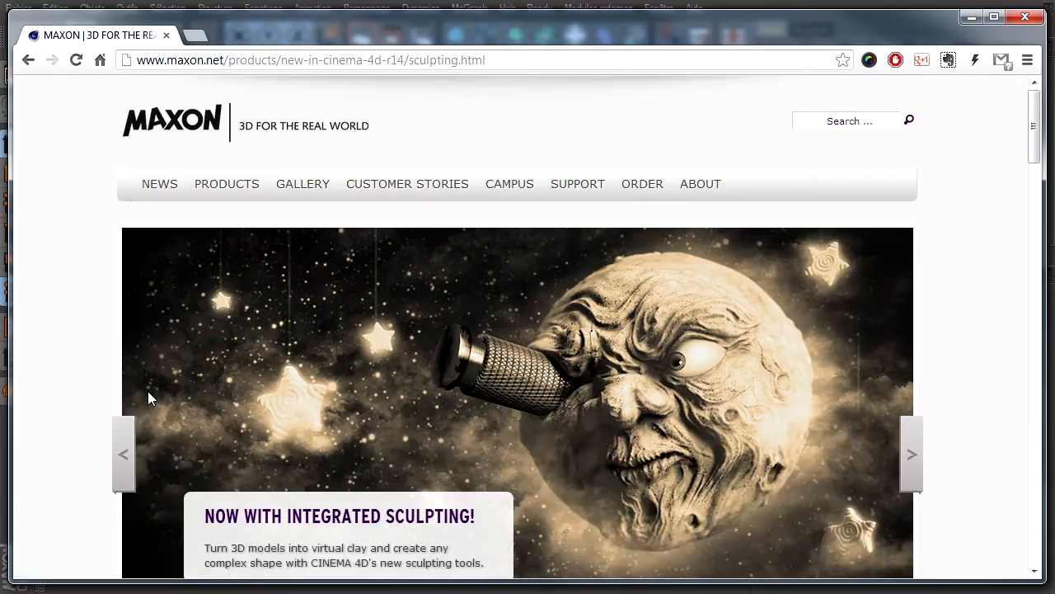
Read through the Release 14 sculpting page, covering layers, flexible tools, symmetry, base meshes and baking
scroll(772, 430, down, 2)
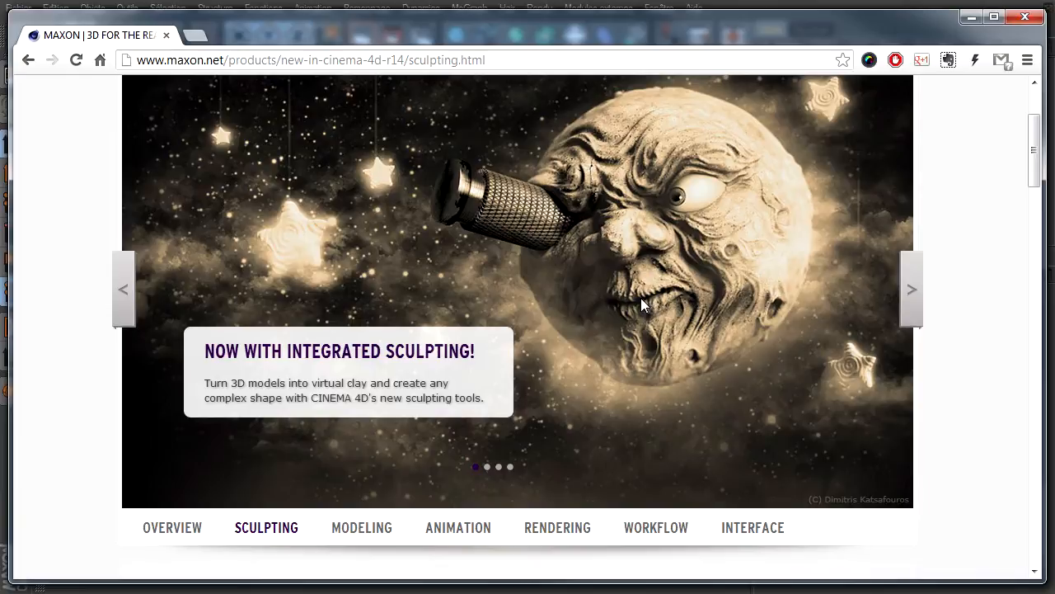
scroll(660, 254, down, 5)
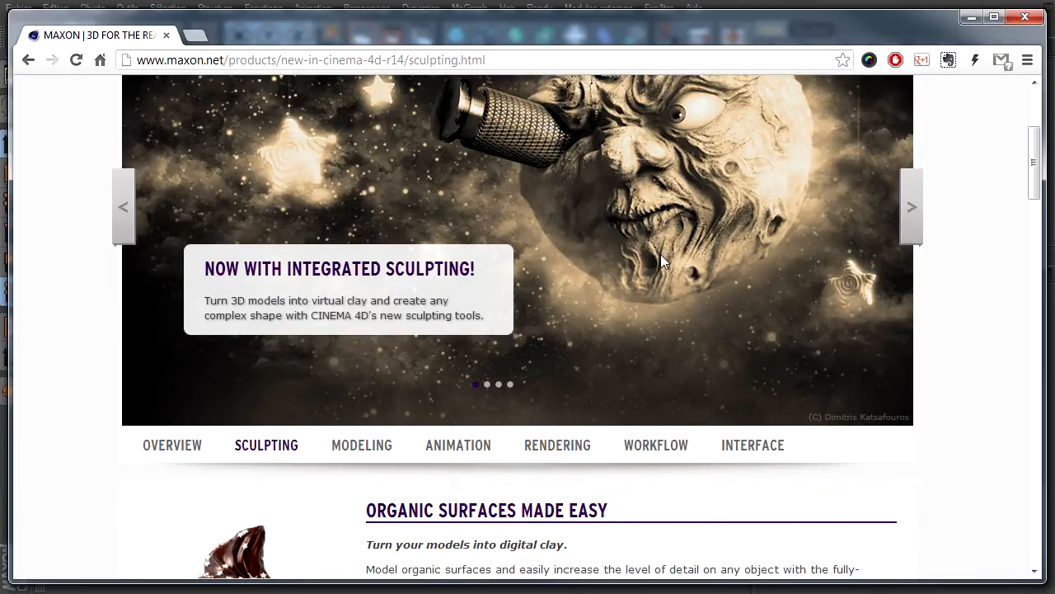
scroll(661, 258, down, 4)
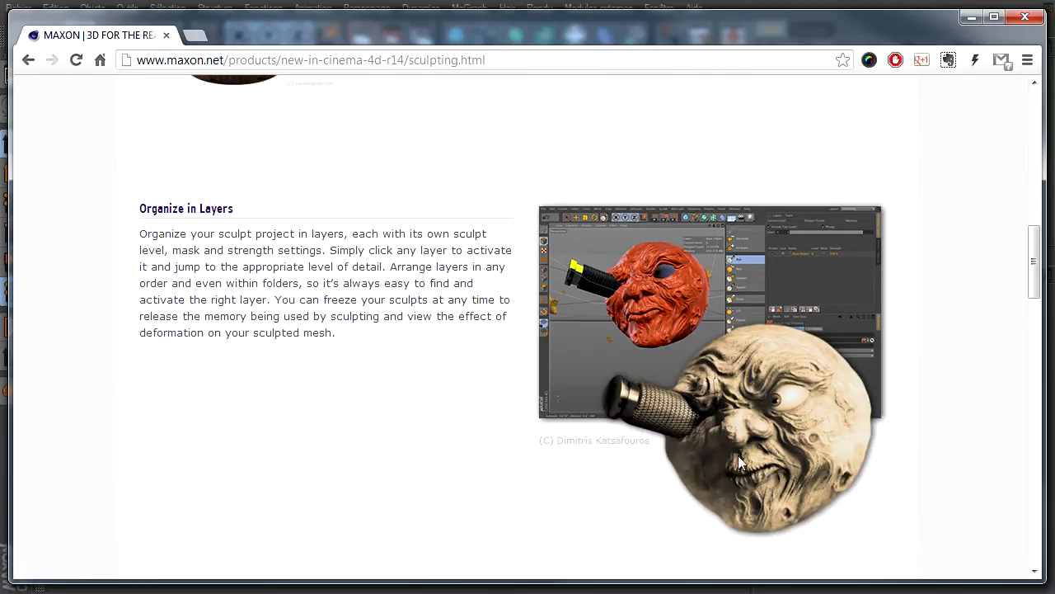
scroll(750, 457, down, 5)
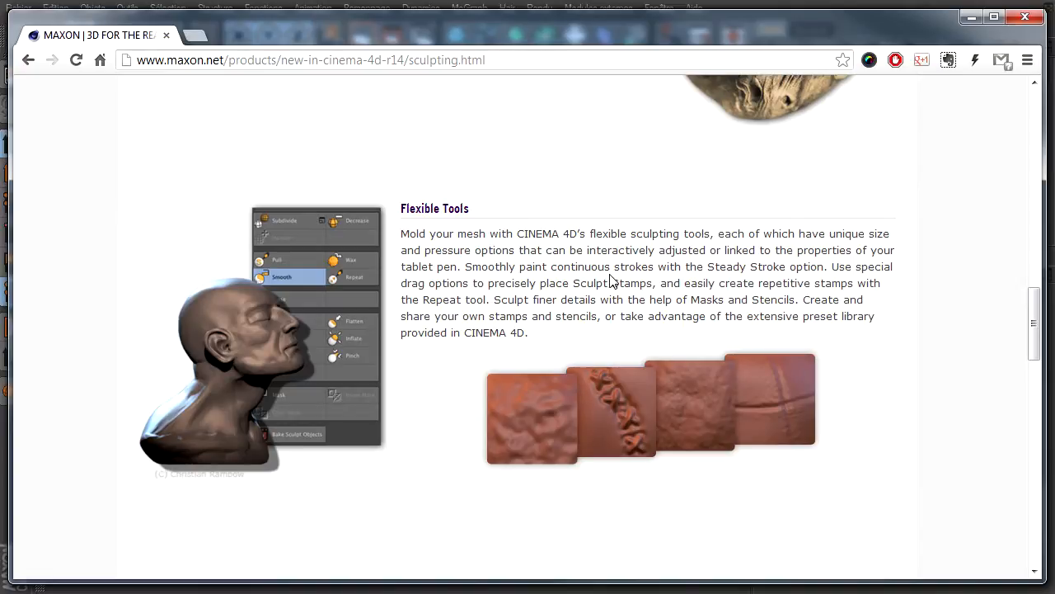
scroll(610, 280, down, 1)
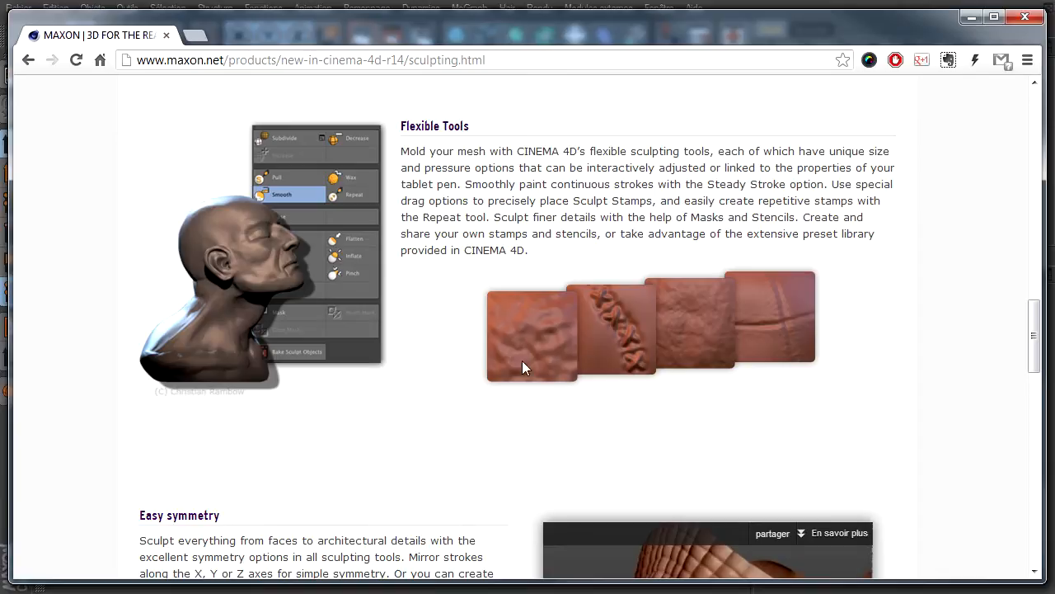
scroll(553, 365, down, 2)
scroll(553, 365, down, 1)
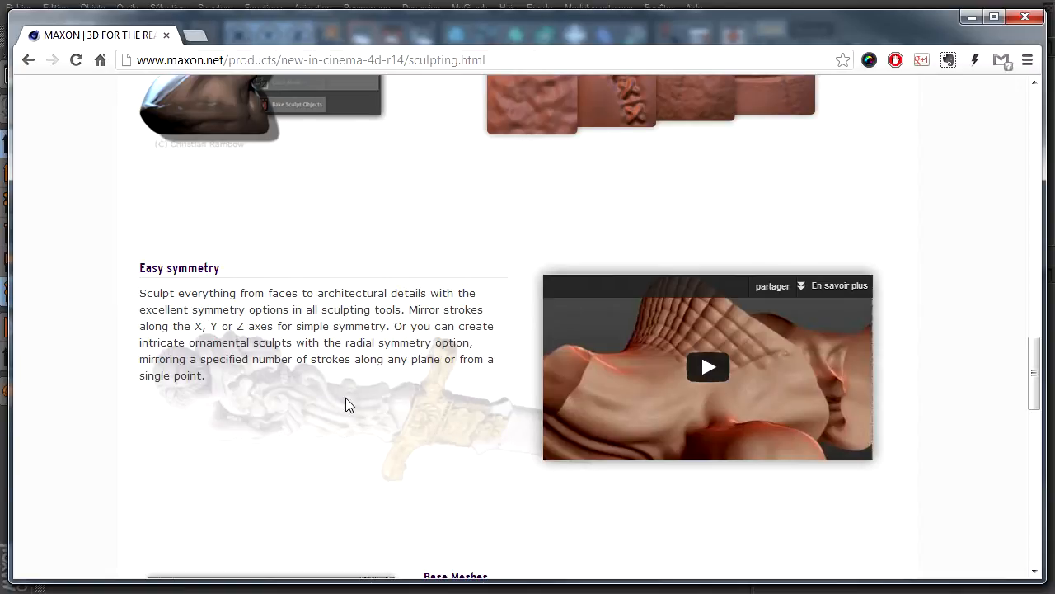
scroll(457, 430, down, 4)
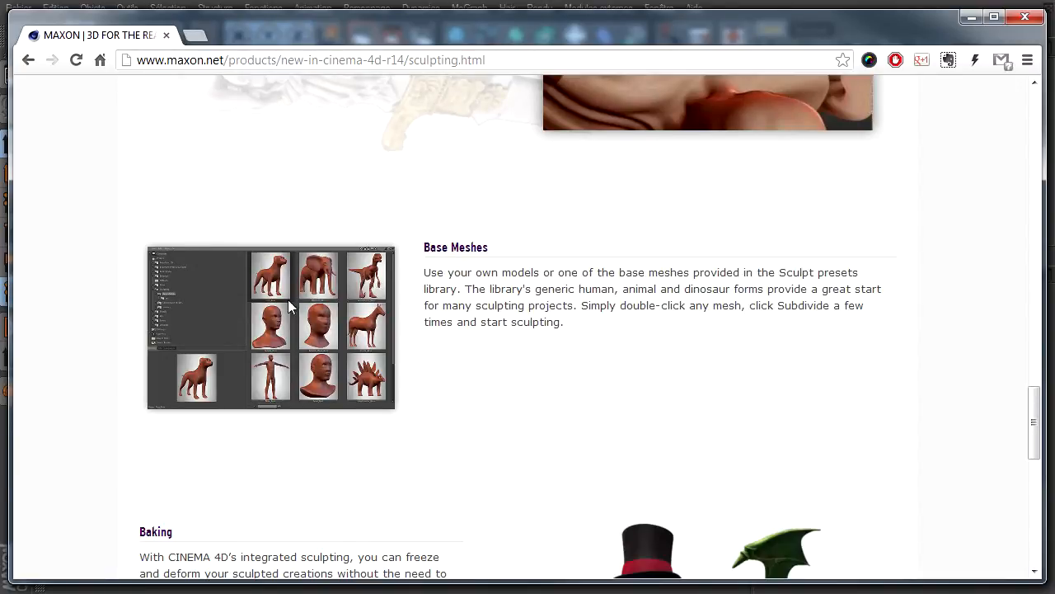
scroll(620, 405, down, 2)
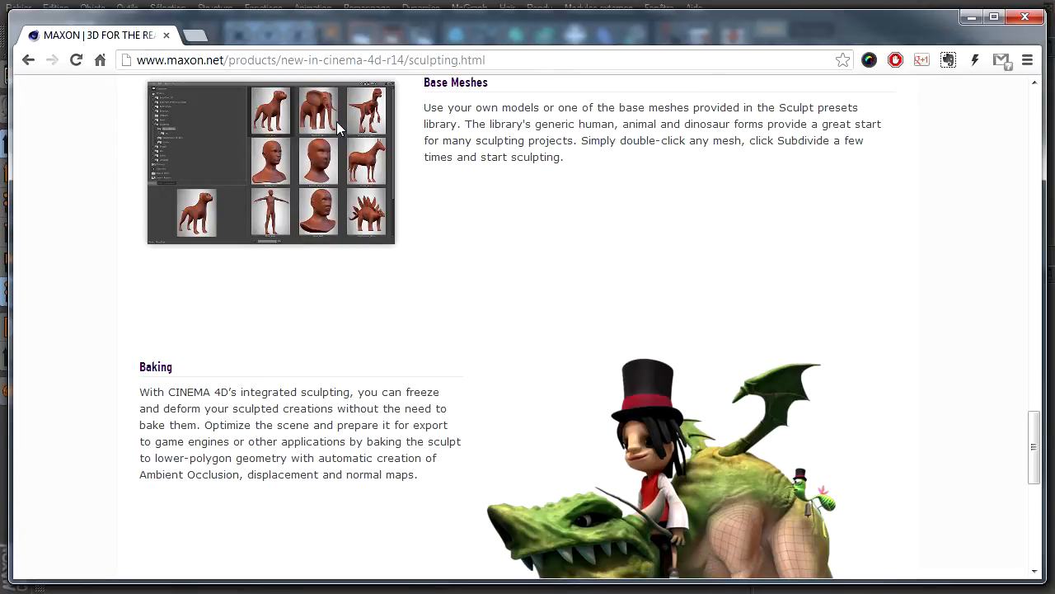
scroll(275, 301, up, 1)
scroll(613, 393, down, 5)
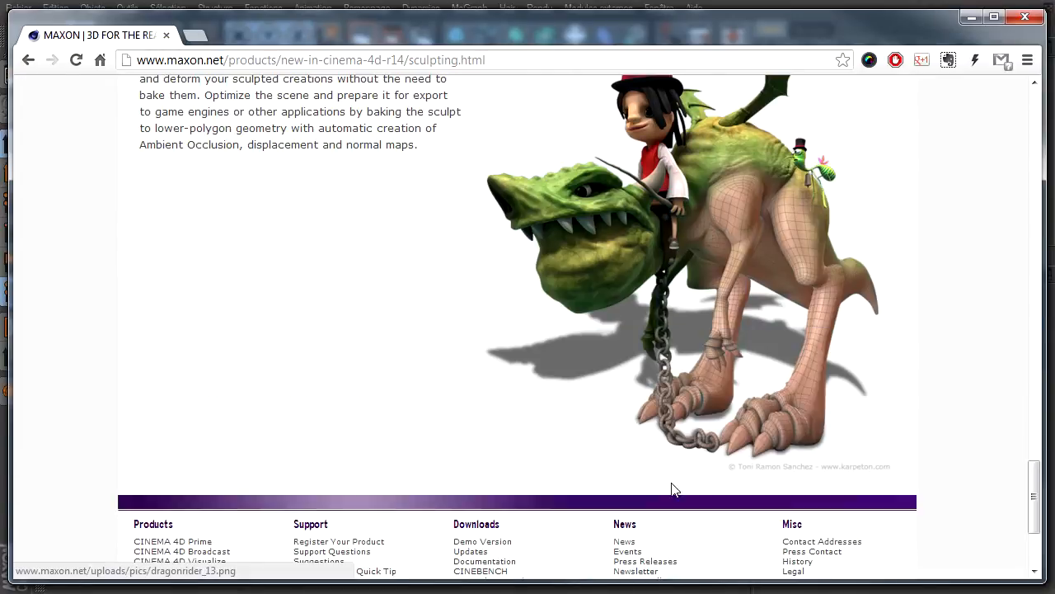
Return to the sculpting page's banner slideshow and browse its slides through to "Amazing Detail"
scroll(693, 395, up, 2)
scroll(693, 396, up, 8)
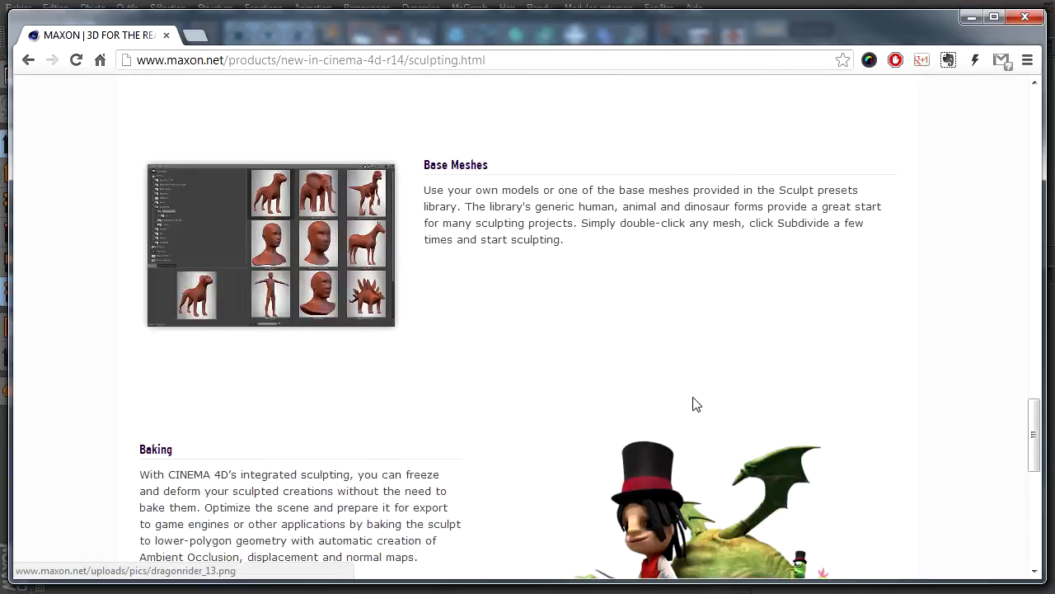
scroll(693, 404, up, 14)
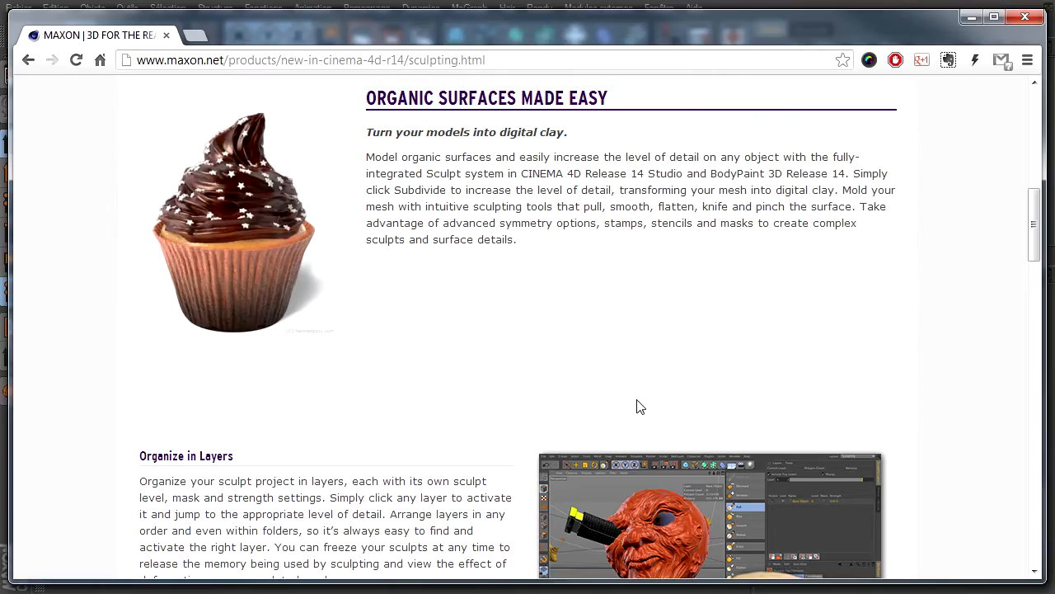
scroll(535, 401, up, 2)
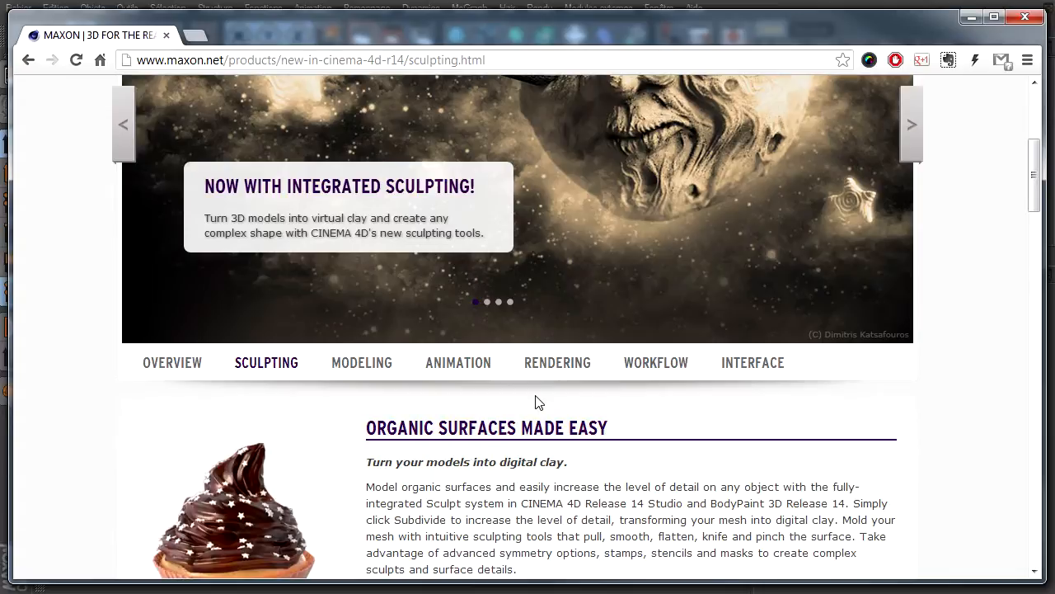
scroll(577, 388, up, 1)
scroll(830, 313, up, 1)
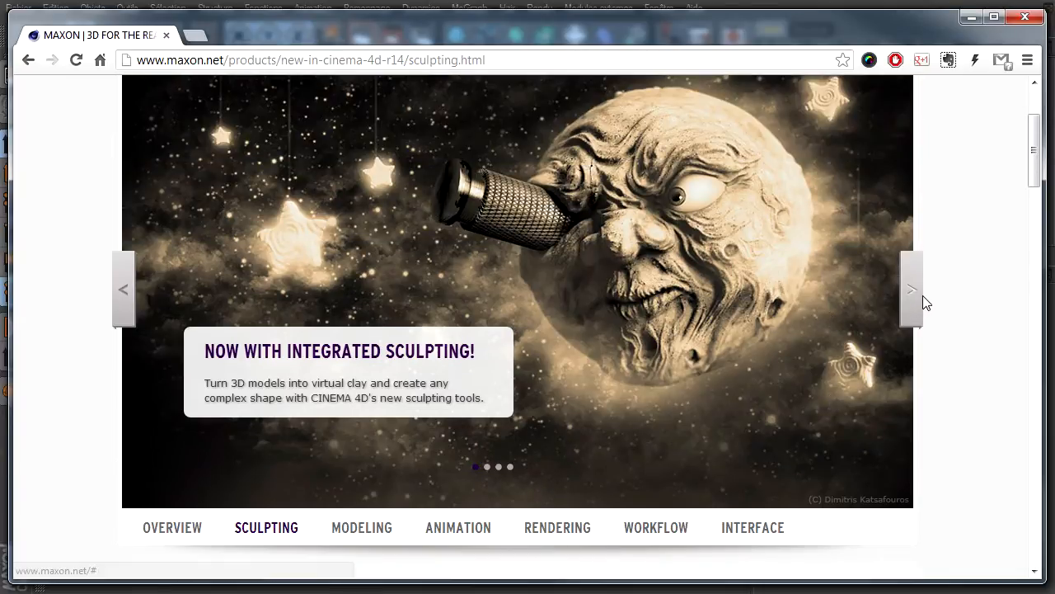
click(923, 295)
click(913, 296)
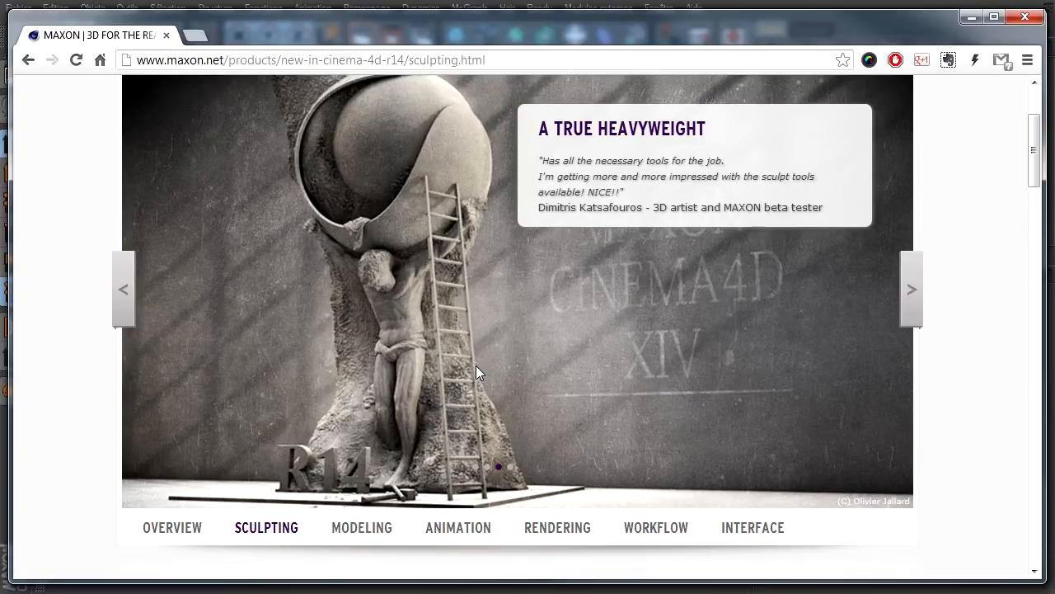
click(921, 295)
scroll(510, 270, up, 1)
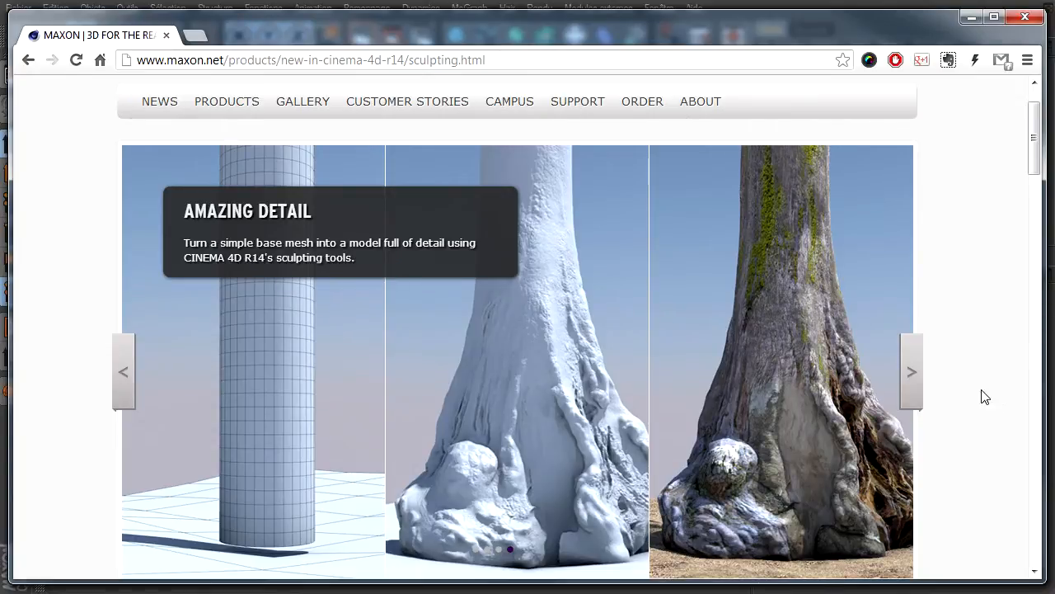
drag(689, 33, 700, 33)
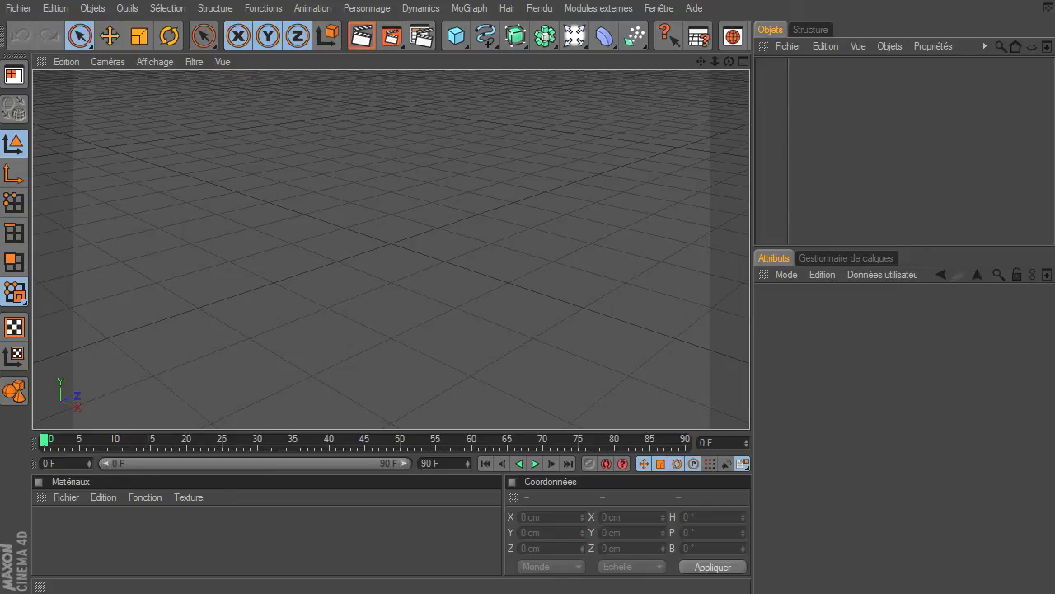
drag(1054, 214, 715, 25)
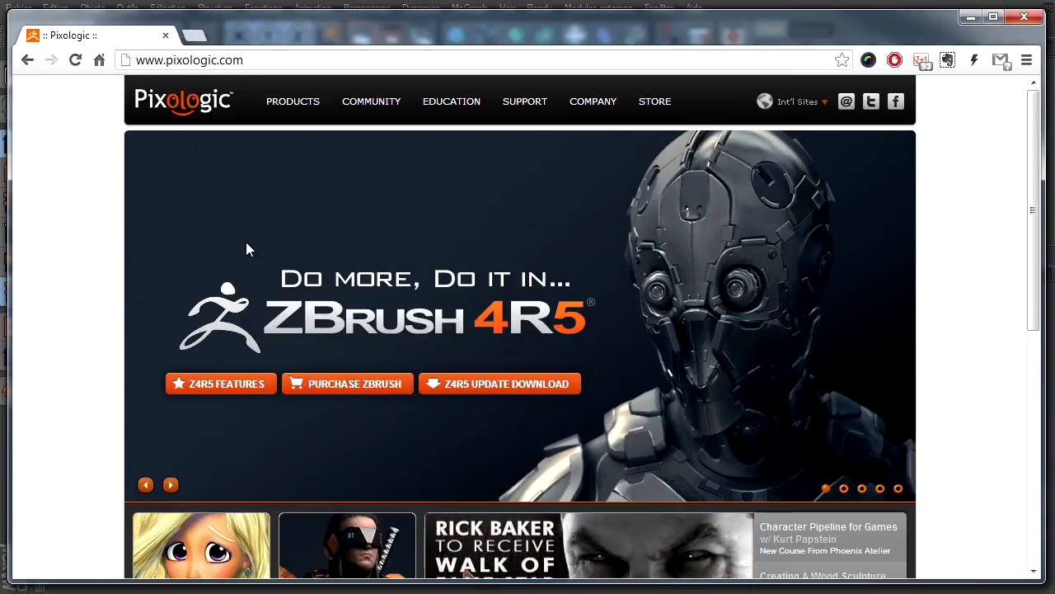
scroll(574, 350, down, 6)
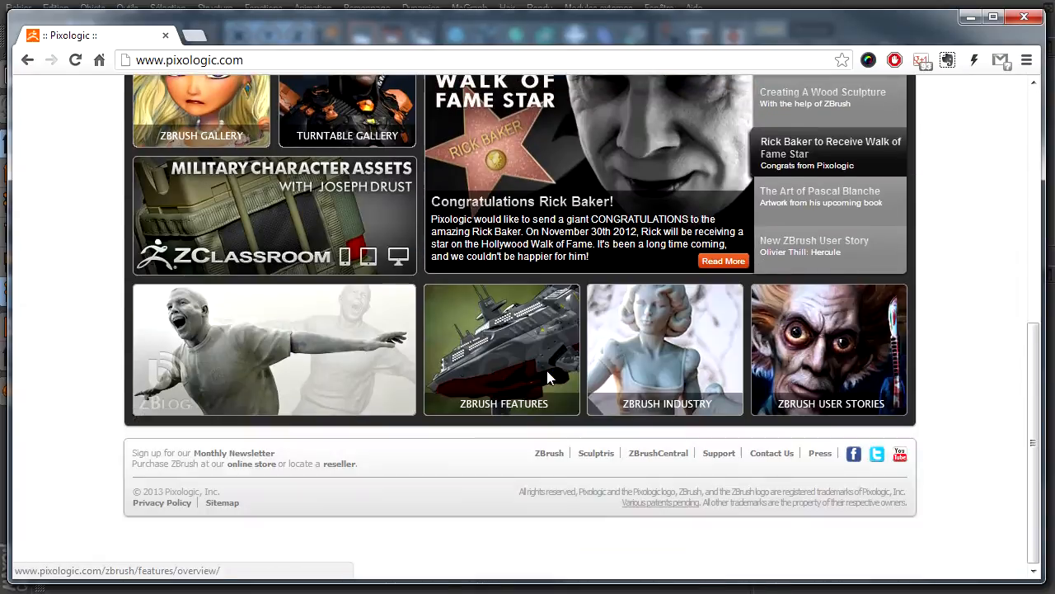
scroll(588, 354, up, 6)
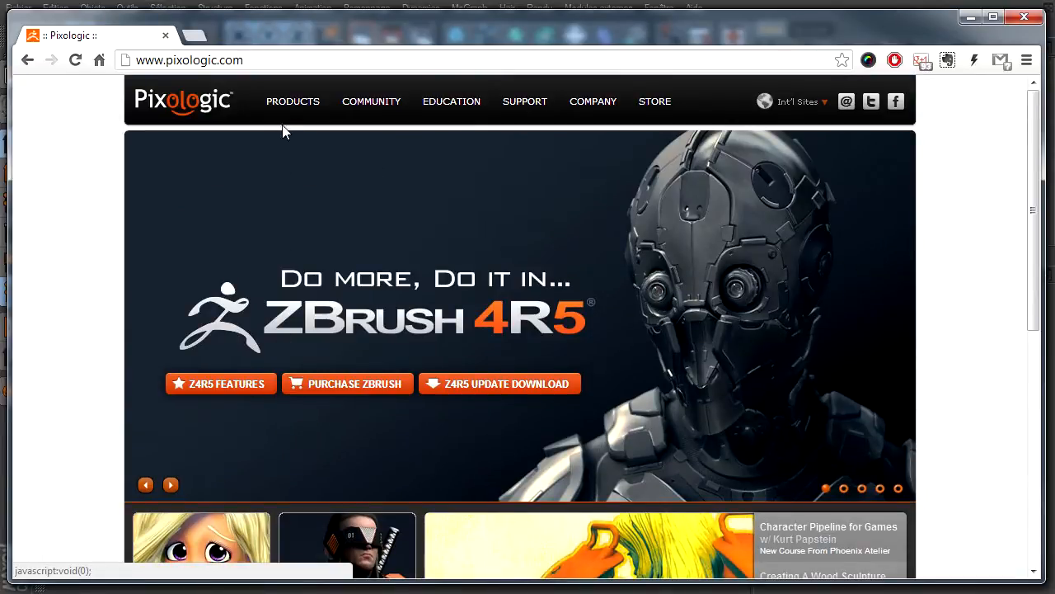
Open the ZBrush product page on the Pixologic site and examine its overview sections and purchase offer
mouse_move(290, 104)
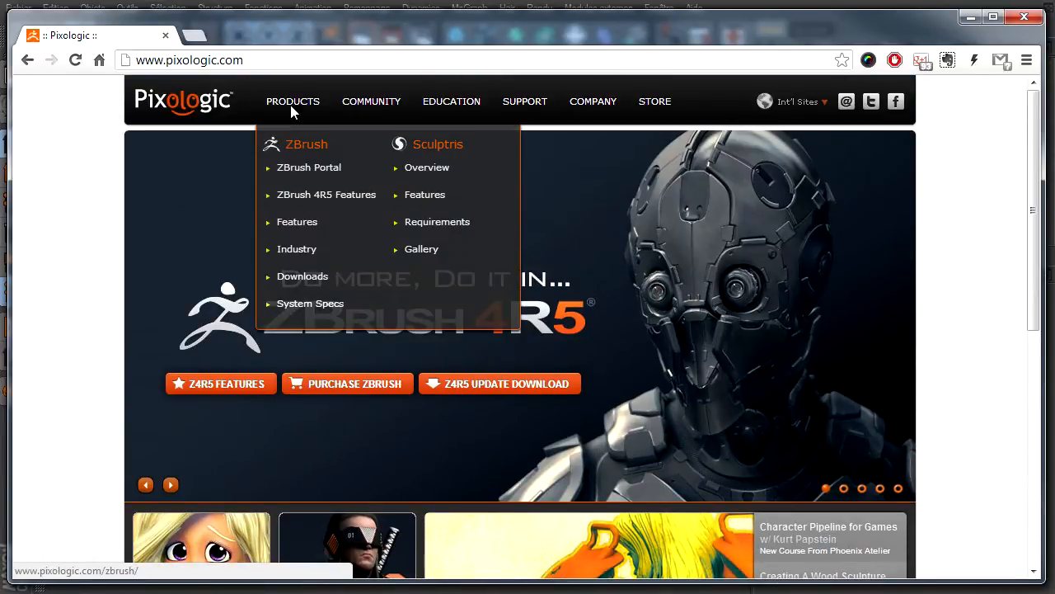
click(300, 150)
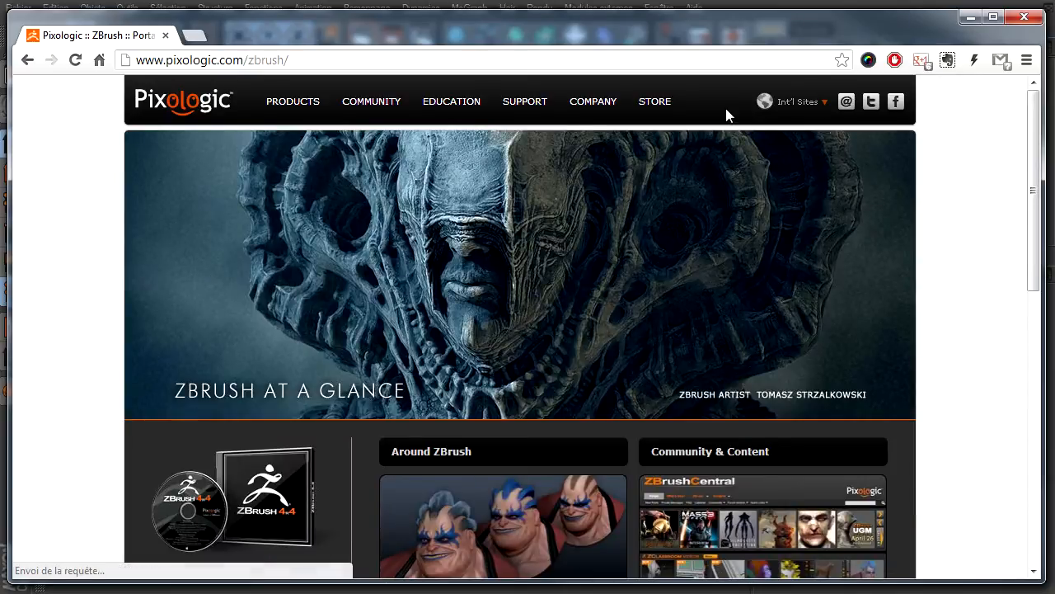
scroll(574, 339, down, 6)
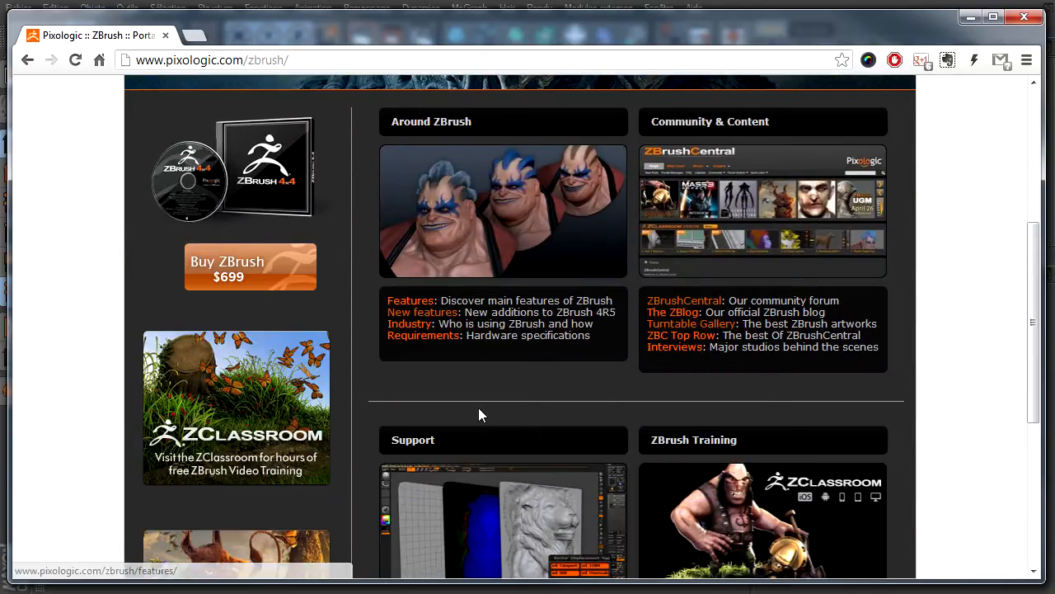
scroll(510, 398, up, 6)
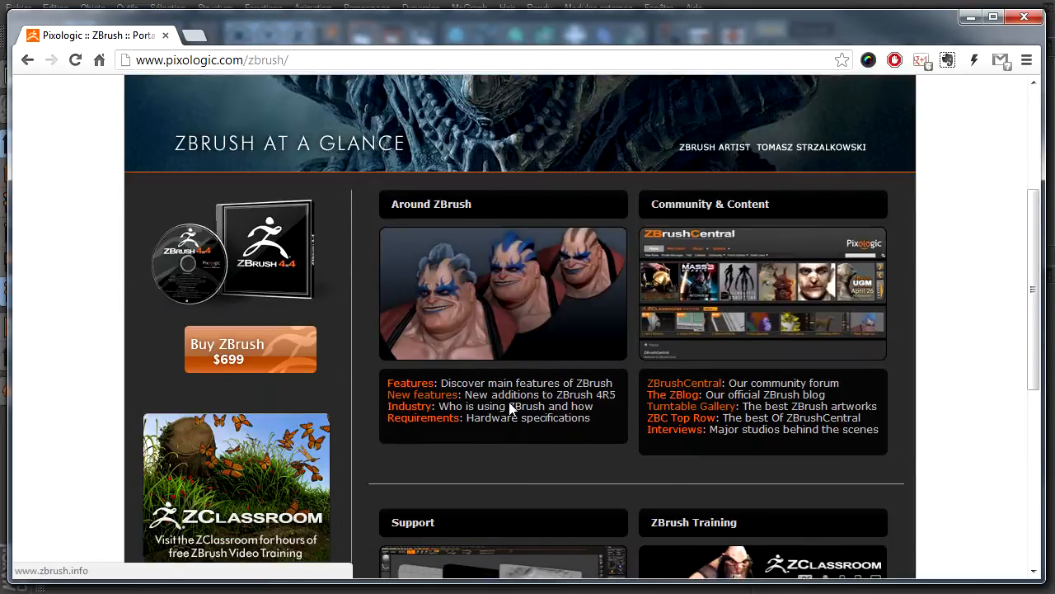
scroll(509, 399, down, 1)
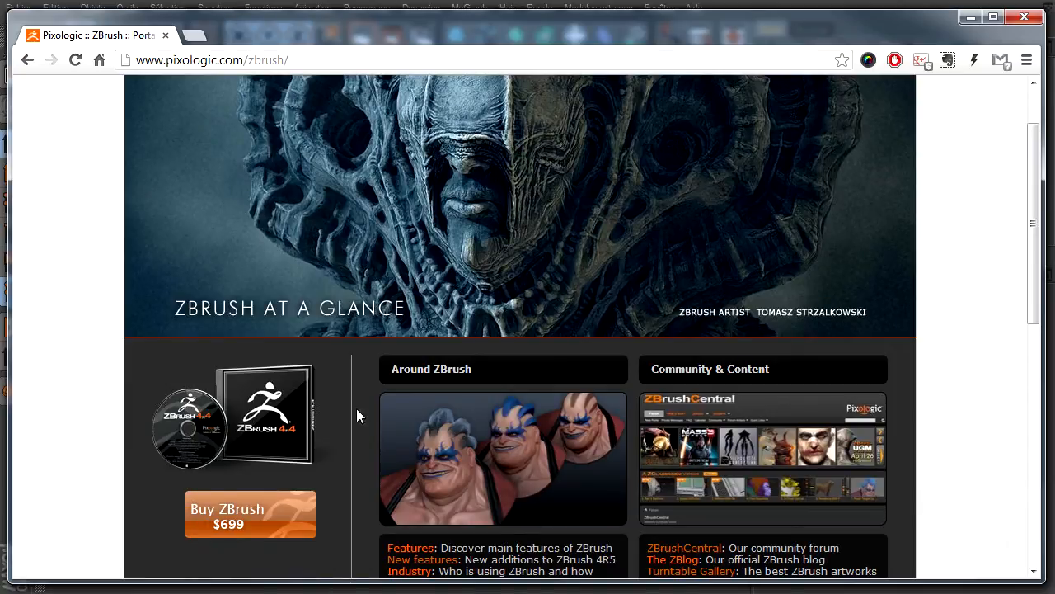
scroll(349, 428, up, 1)
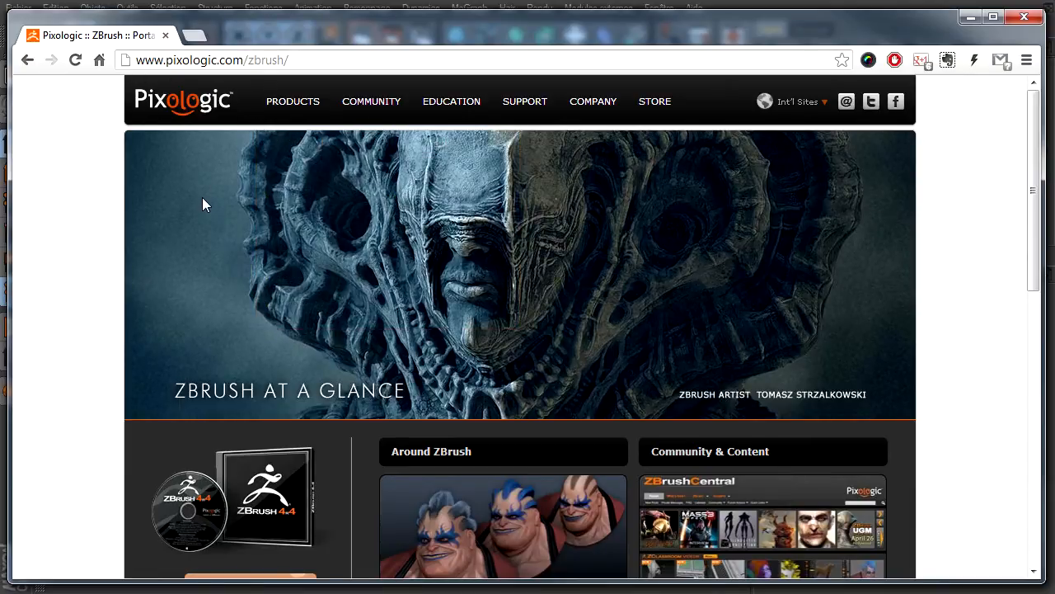
Open the Sculptris product page on the Pixologic site and read its overview
mouse_move(299, 103)
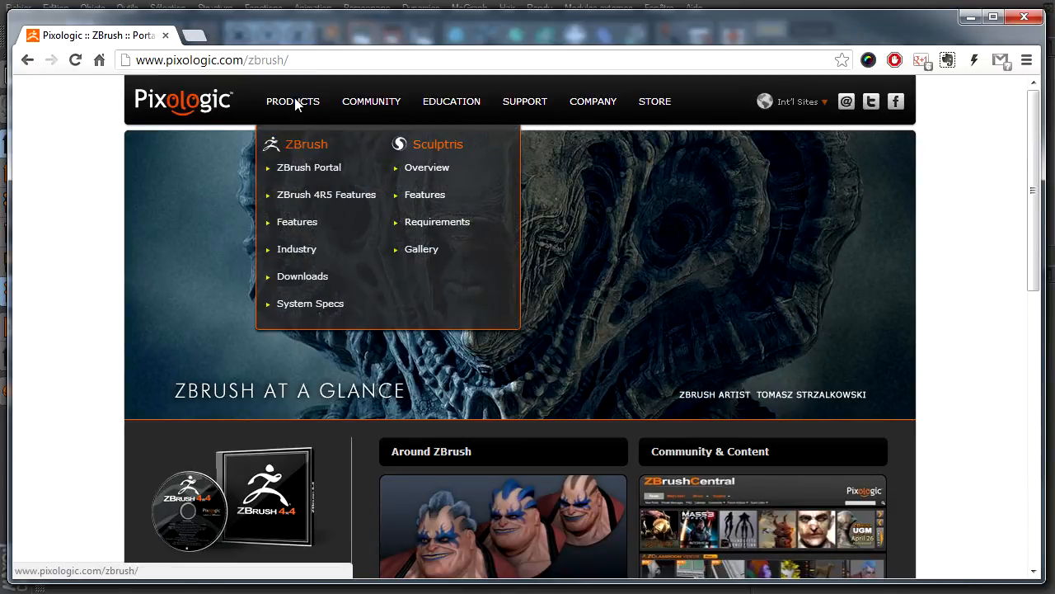
click(418, 141)
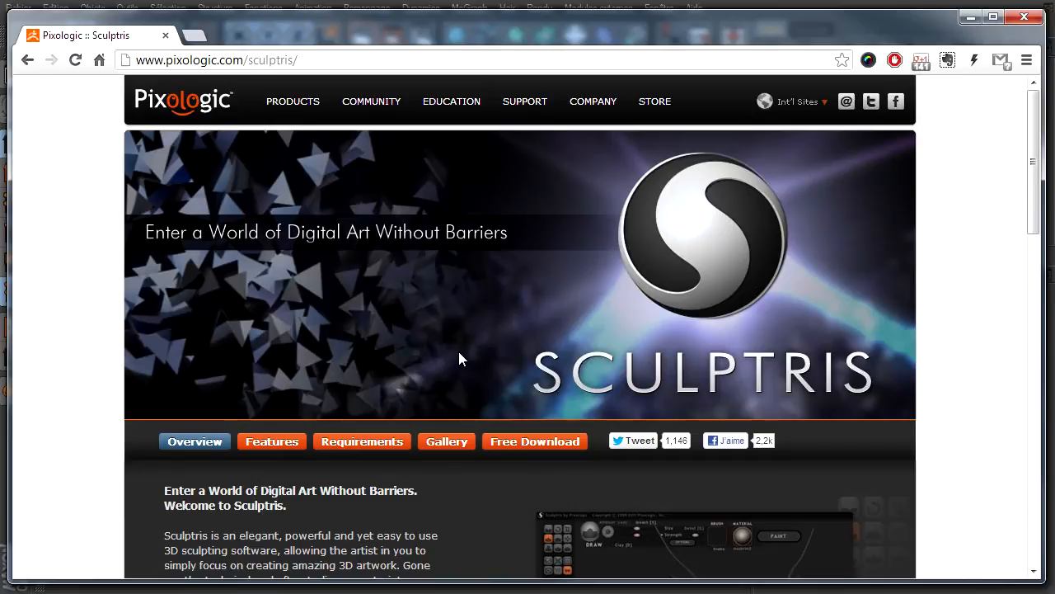
scroll(458, 351, down, 1)
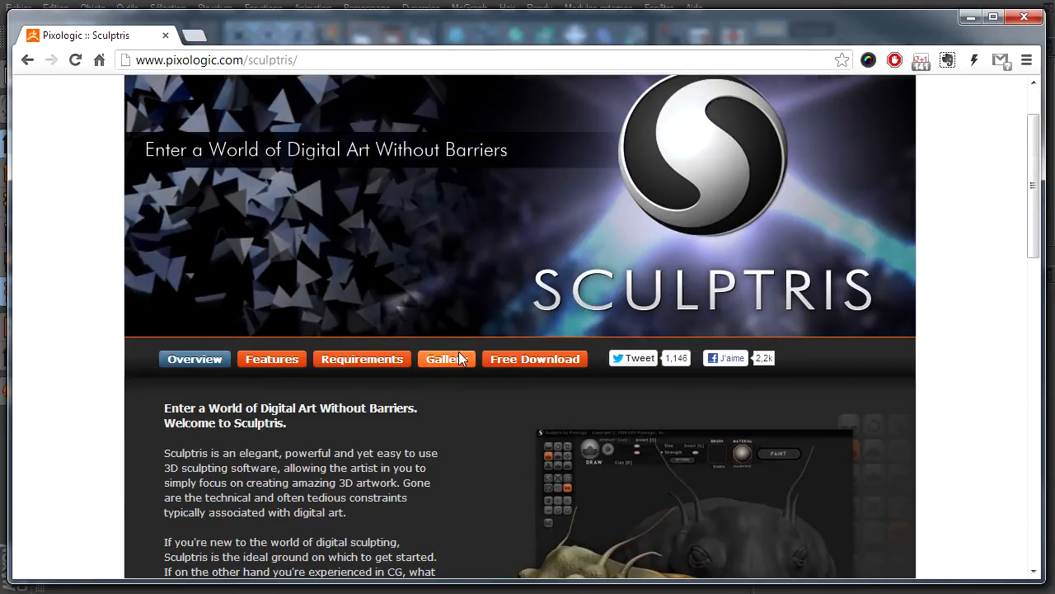
scroll(321, 466, down, 1)
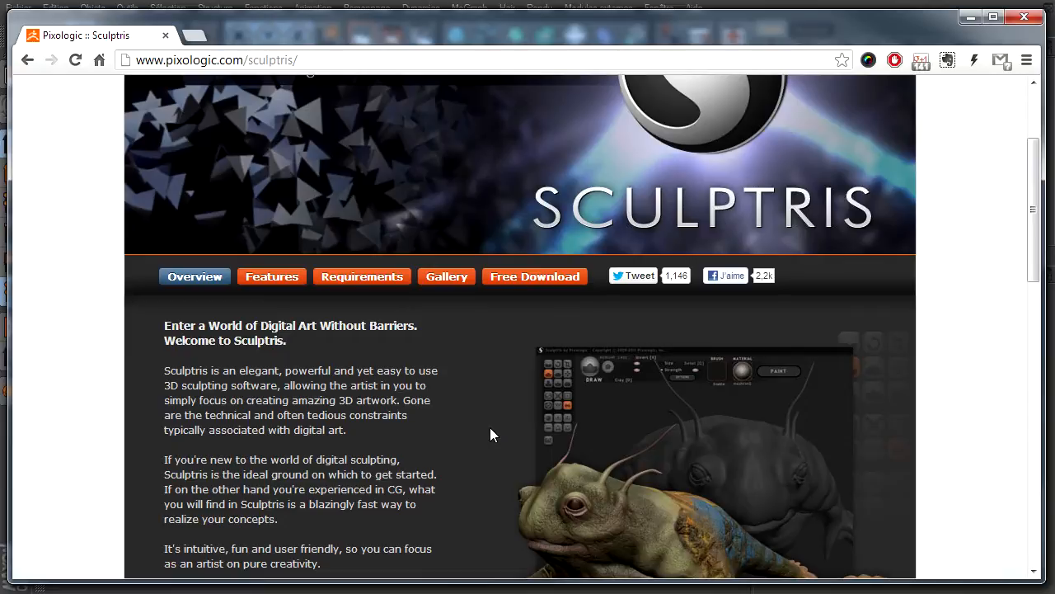
Open the free Sculptris download and choose the Windows version to bring up its registration form
scroll(491, 428, up, 2)
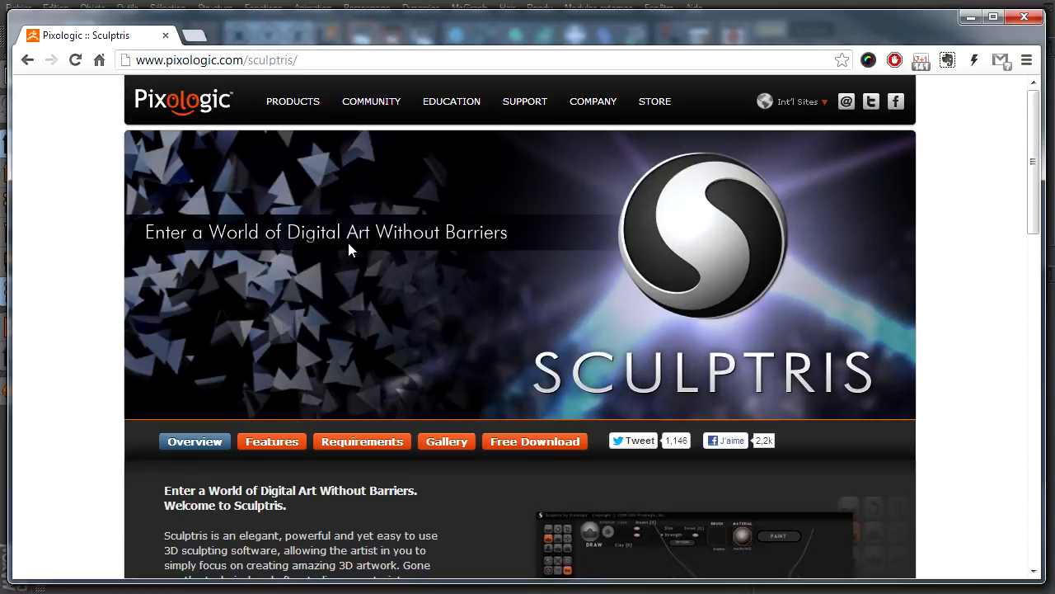
scroll(454, 404, down, 2)
click(566, 274)
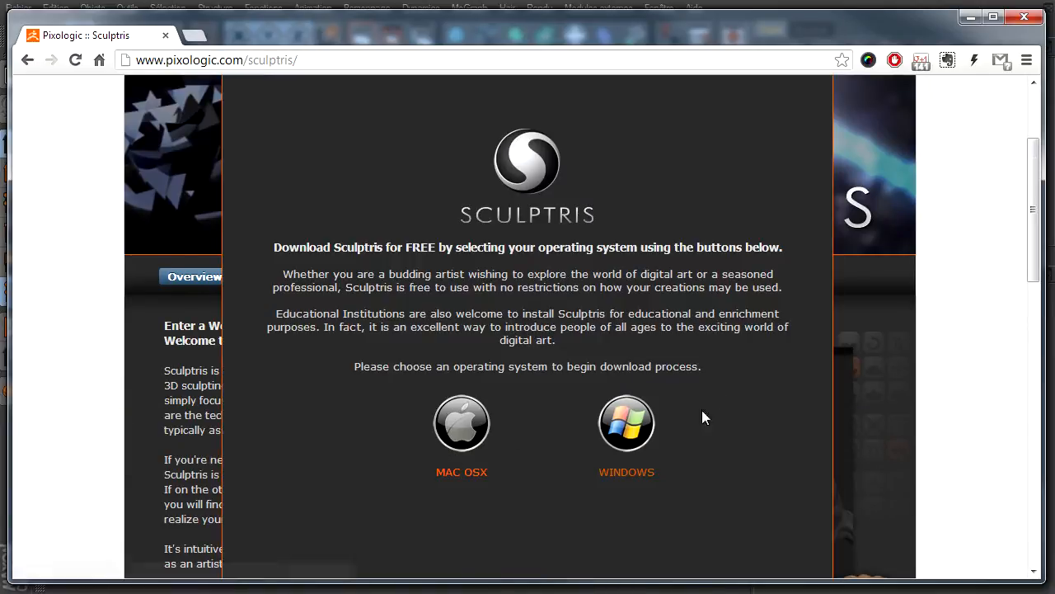
click(645, 428)
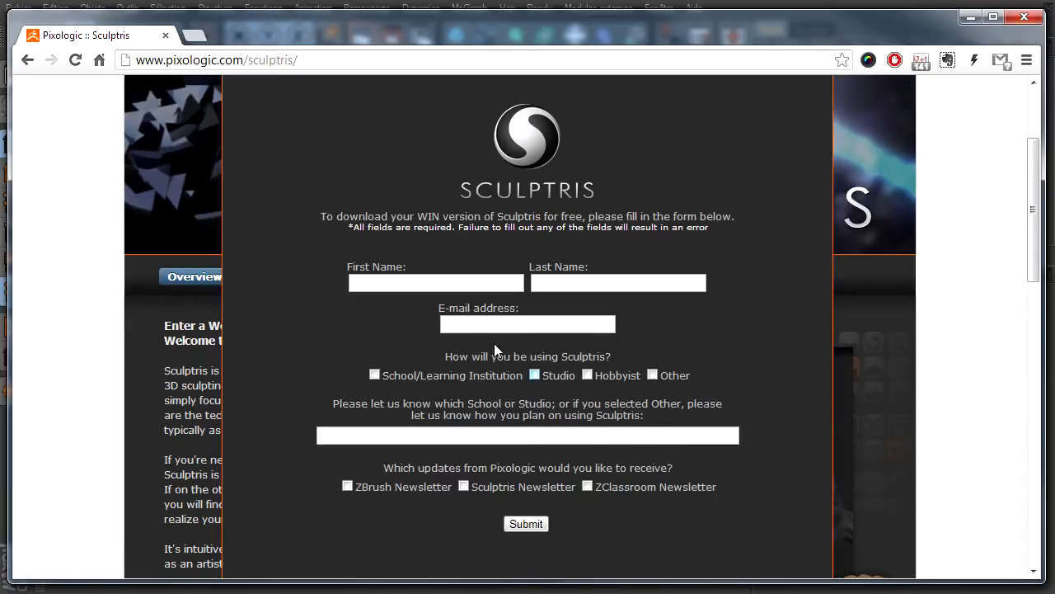
Look over the download form's required fields, close it and read the rest of the Sculptris overview
click(455, 283)
click(569, 325)
scroll(573, 516, down, 1)
click(543, 508)
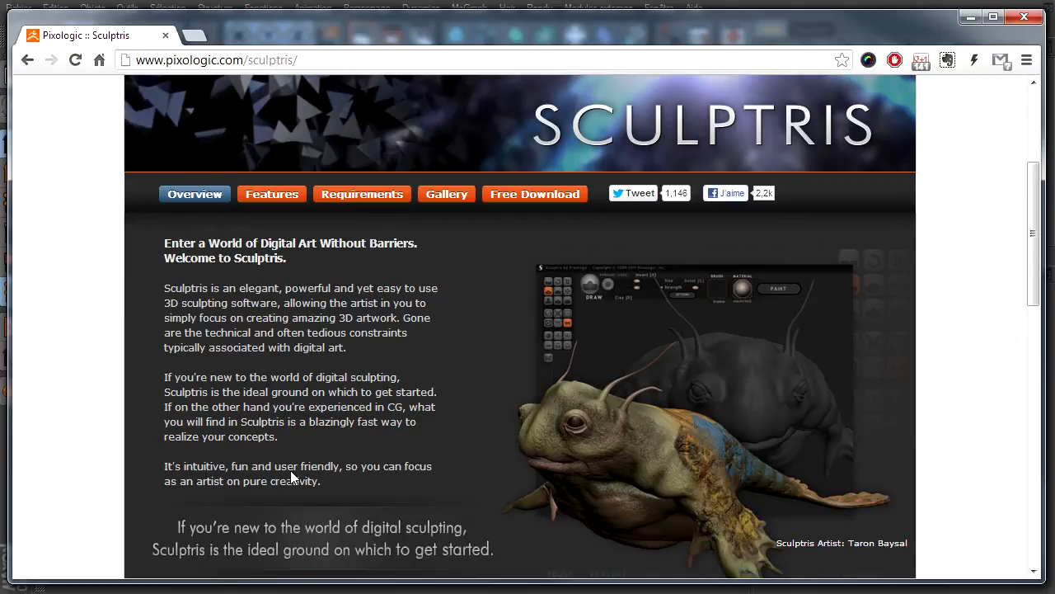
scroll(290, 478, down, 3)
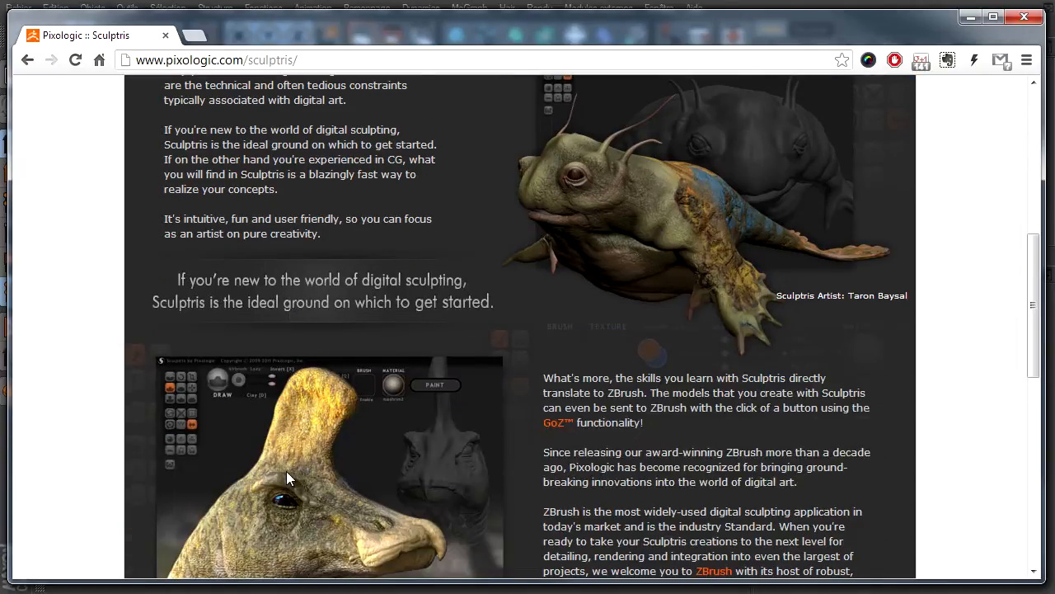
scroll(396, 365, down, 3)
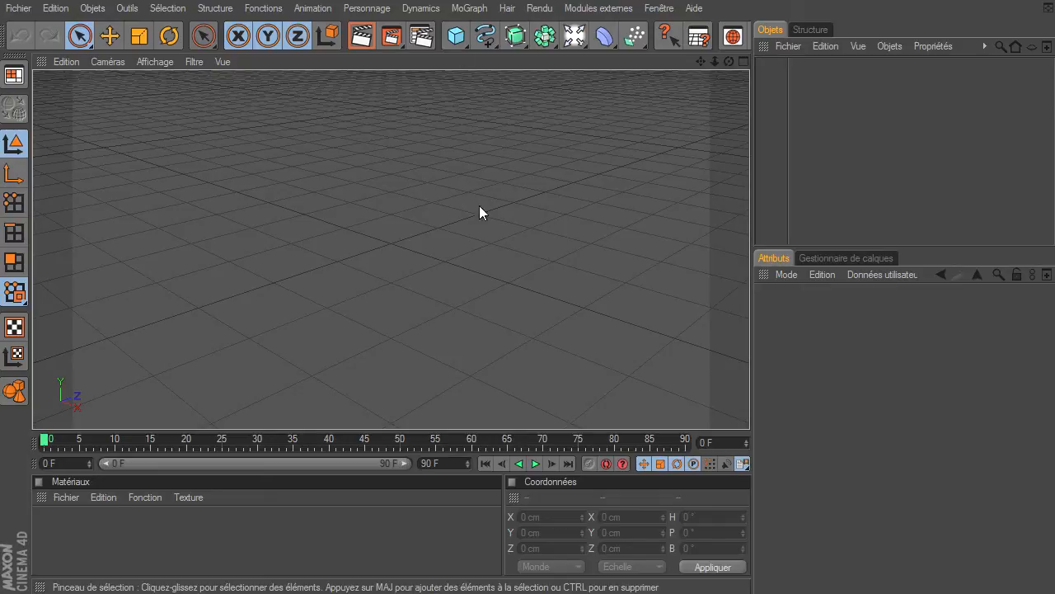
Switch to Cinema 4D and add a cylinder to the empty scene with its caps (Couvercles) disabled
click(458, 37)
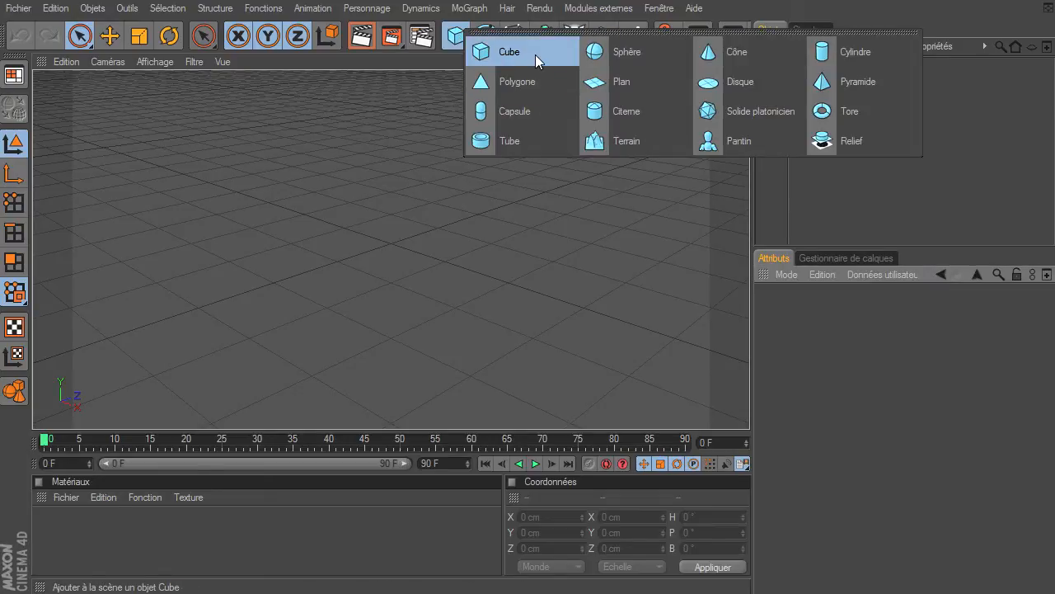
click(844, 51)
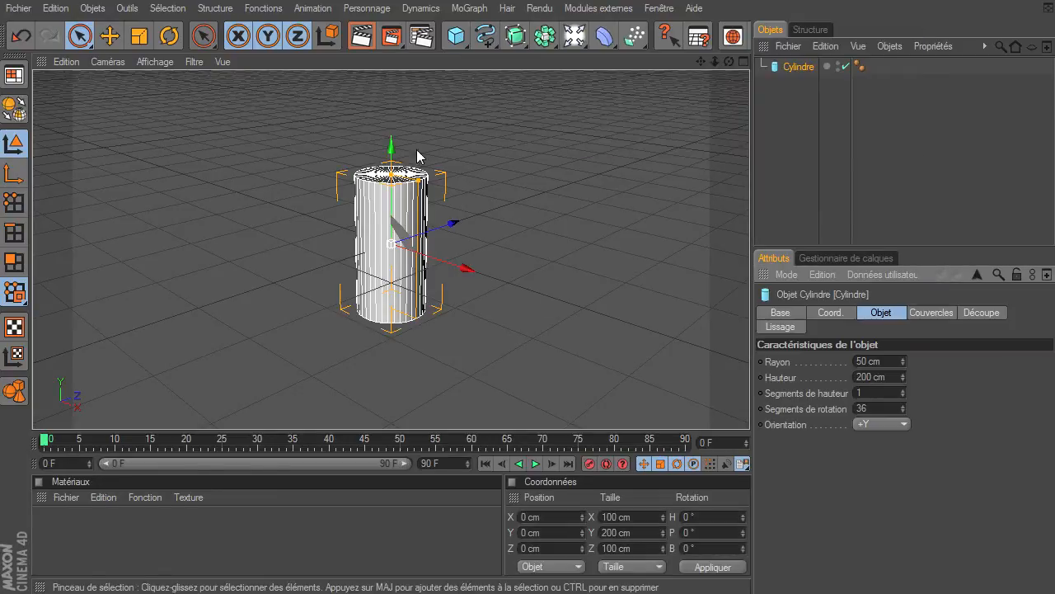
click(930, 313)
click(817, 361)
Set the cylinder's height segments to 9 and convert it into an editable polygon object
click(898, 312)
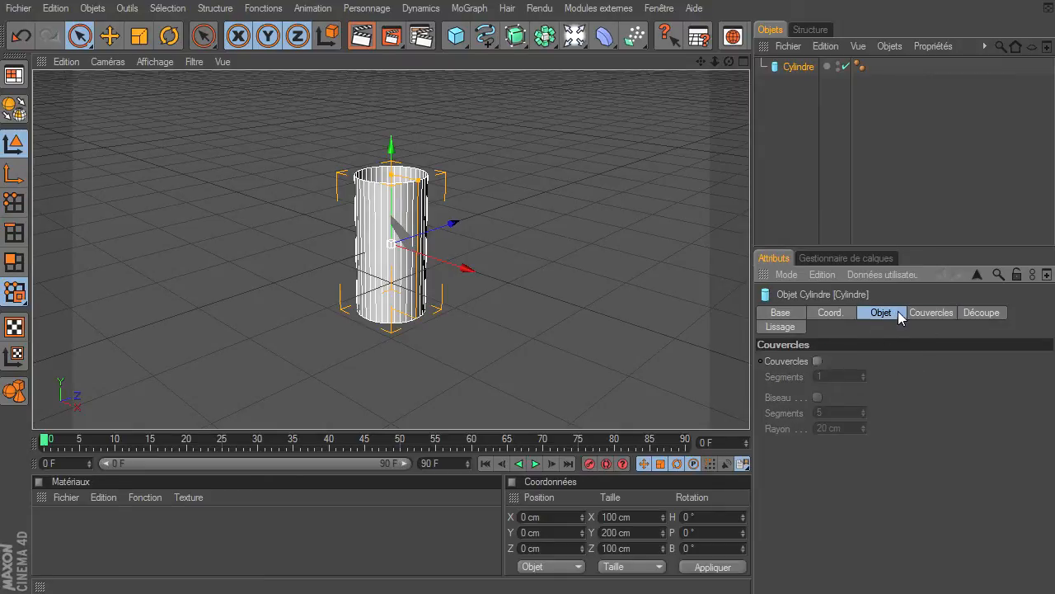
drag(905, 390, 904, 389)
mouse_move(729, 62)
mouse_down()
mouse_move(749, 408)
mouse_move(454, 197)
mouse_up()
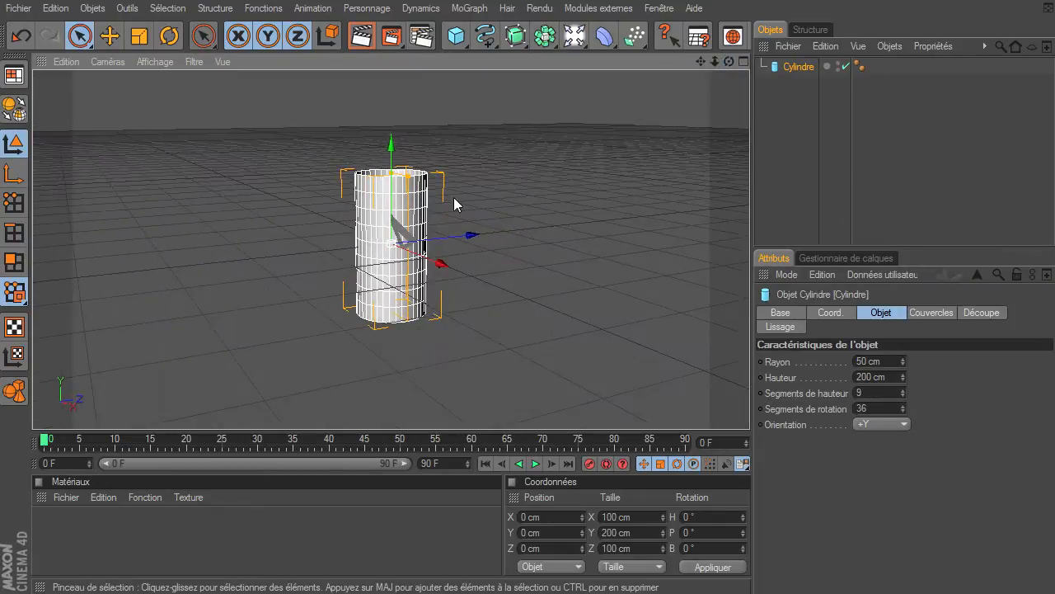
click(15, 108)
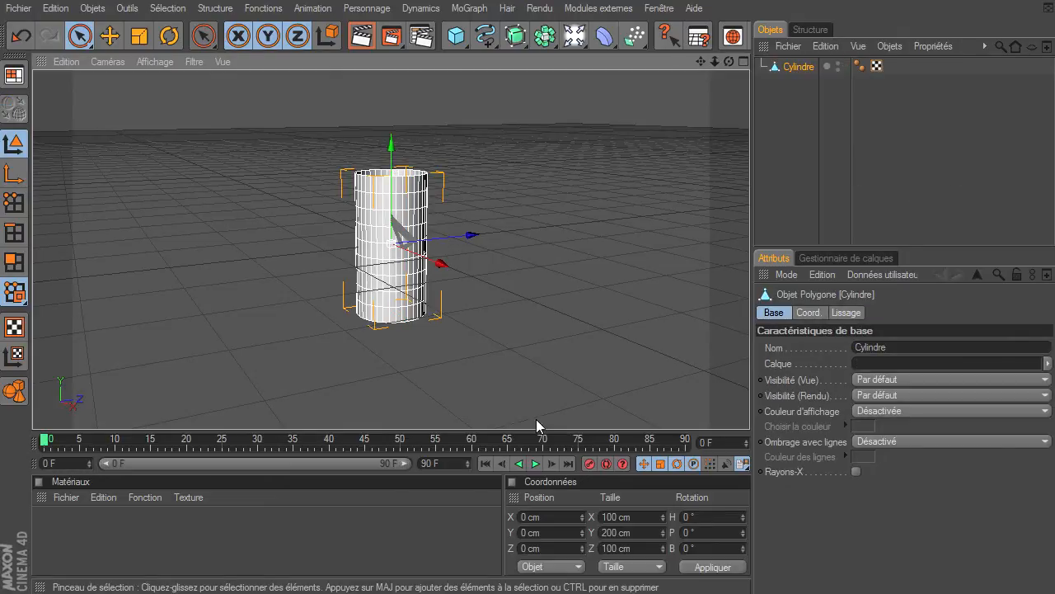
Deform the cylinder's wall from several sides with the Magnet tool (Aimant) into an irregular, bulging vase shape
drag(731, 60, 694, 67)
click(222, 10)
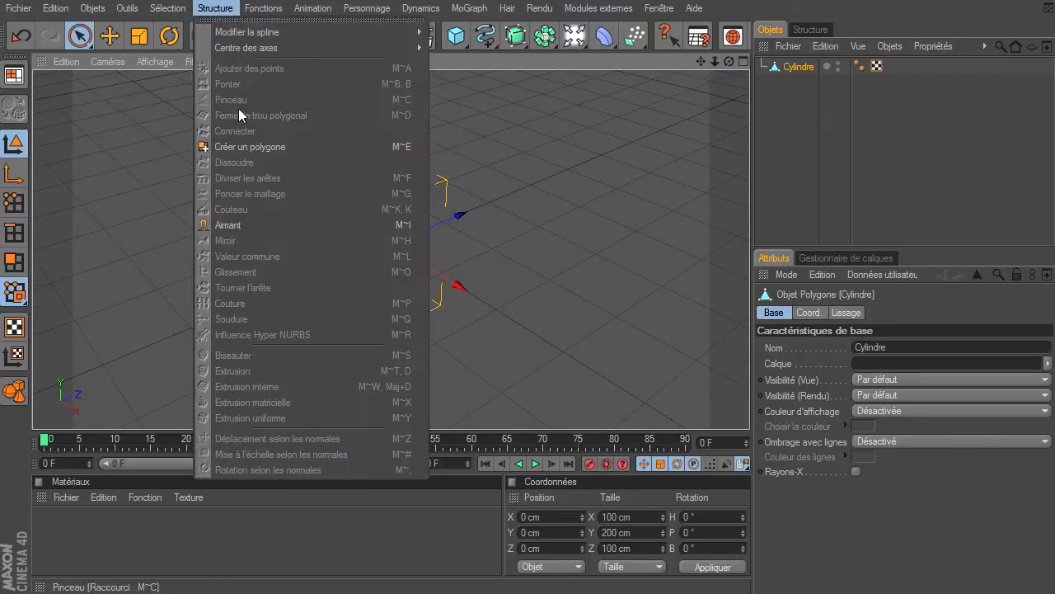
click(231, 225)
mouse_move(420, 239)
mouse_down()
mouse_move(441, 268)
mouse_move(424, 289)
mouse_move(431, 306)
mouse_move(358, 233)
mouse_move(339, 235)
mouse_up()
drag(379, 273, 351, 278)
drag(726, 63, 750, 410)
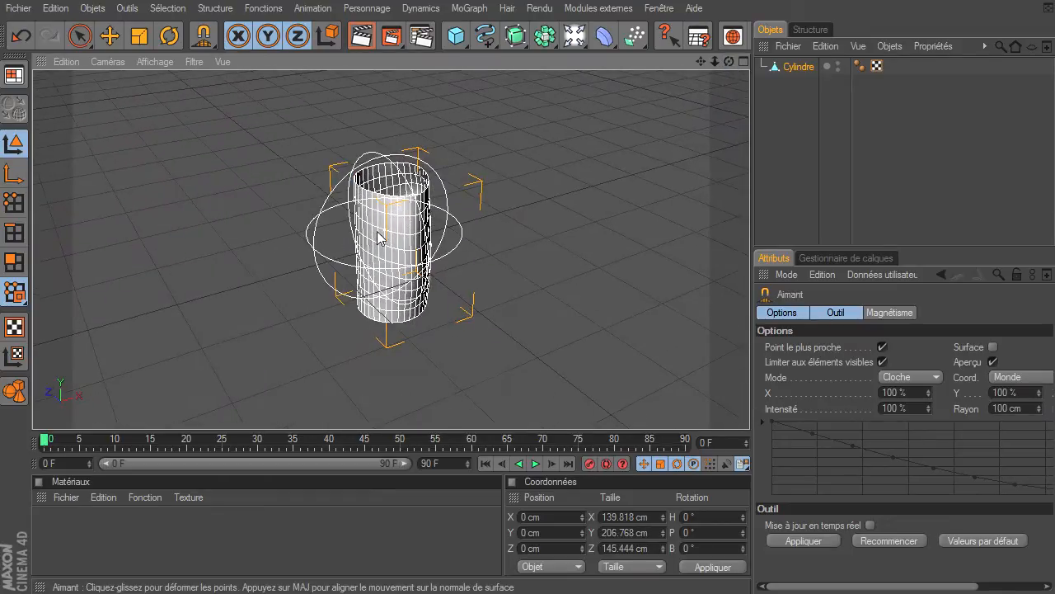
mouse_move(355, 240)
mouse_down()
mouse_move(337, 248)
mouse_move(346, 292)
mouse_move(392, 295)
mouse_up()
drag(728, 64, 752, 412)
drag(355, 222, 327, 228)
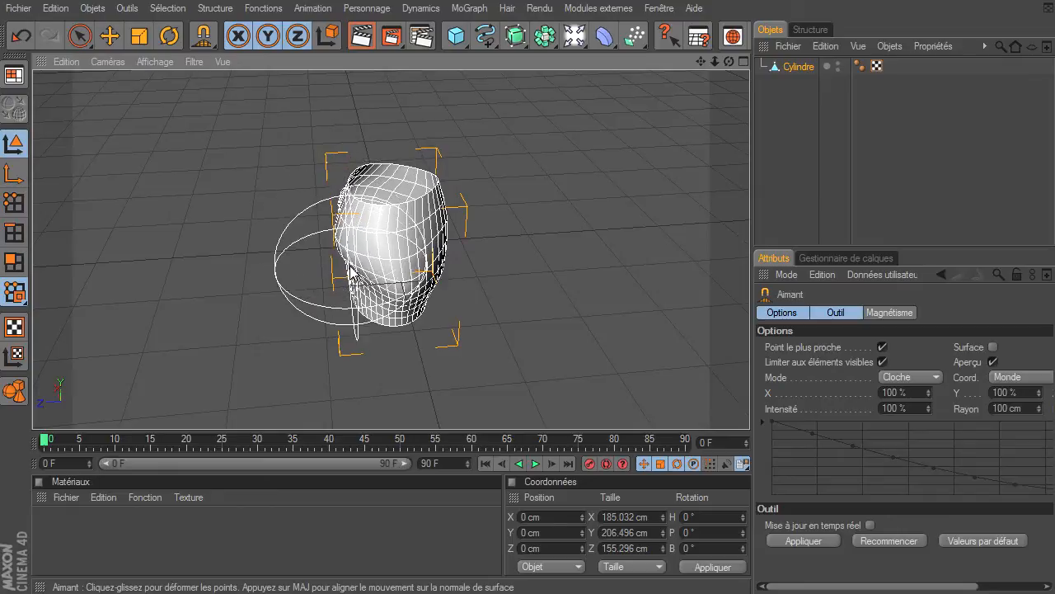
Leave the Magnet tool, deselect the cylinder and inspect its deformed shape without the wireframe
drag(78, 36, 617, 184)
click(79, 36)
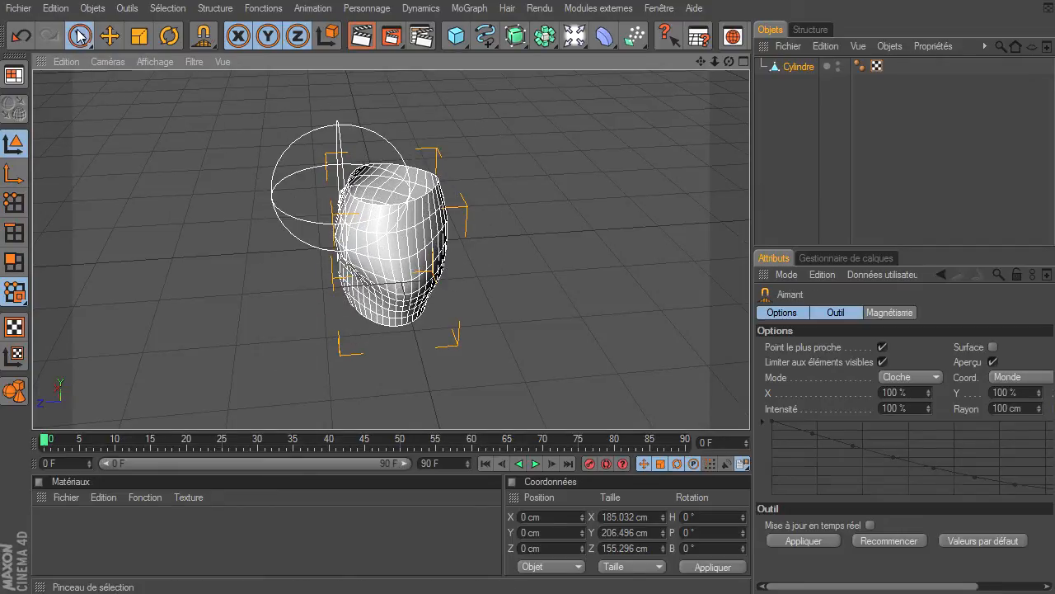
click(707, 83)
mouse_move(732, 63)
mouse_down()
mouse_move(749, 408)
mouse_move(737, 68)
mouse_up()
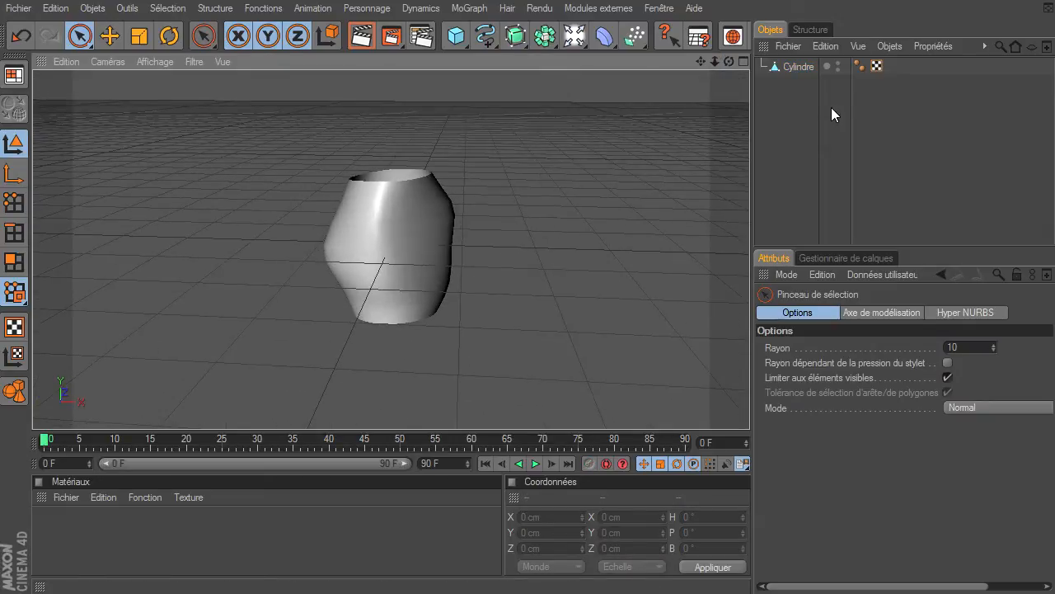
Export the deformed cylinder as a Wavefront (OBJ) file named objetc4d in the scultristest folder, with a scale factor of 1
click(806, 69)
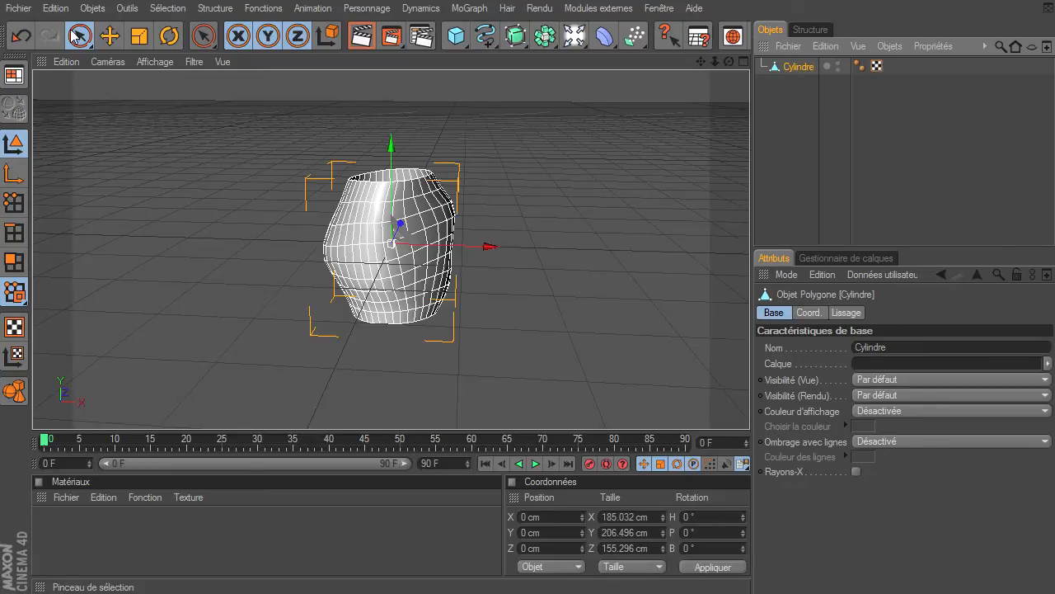
click(7, 10)
mouse_move(132, 219)
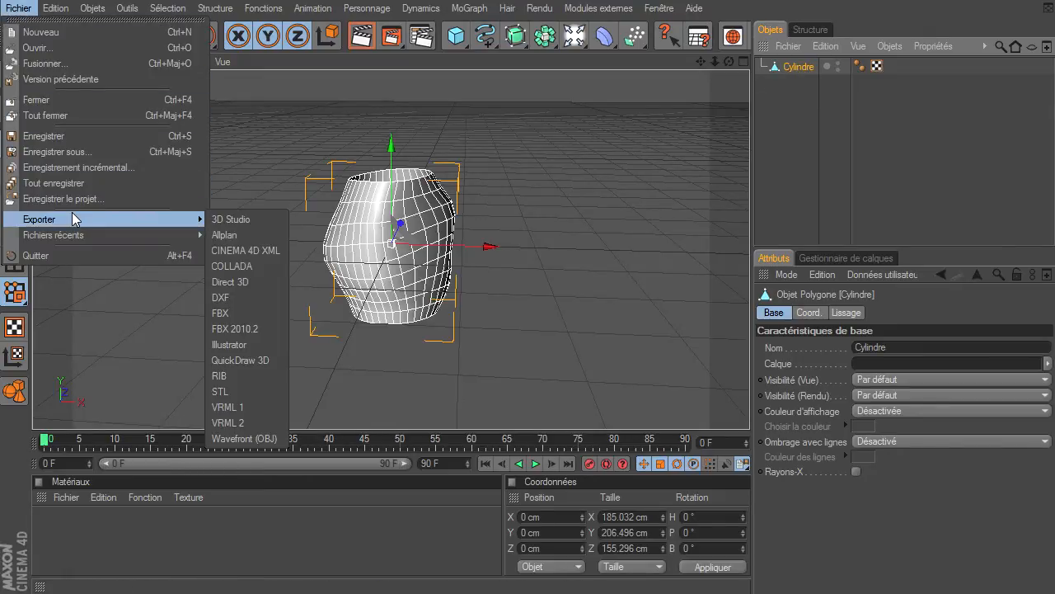
click(245, 441)
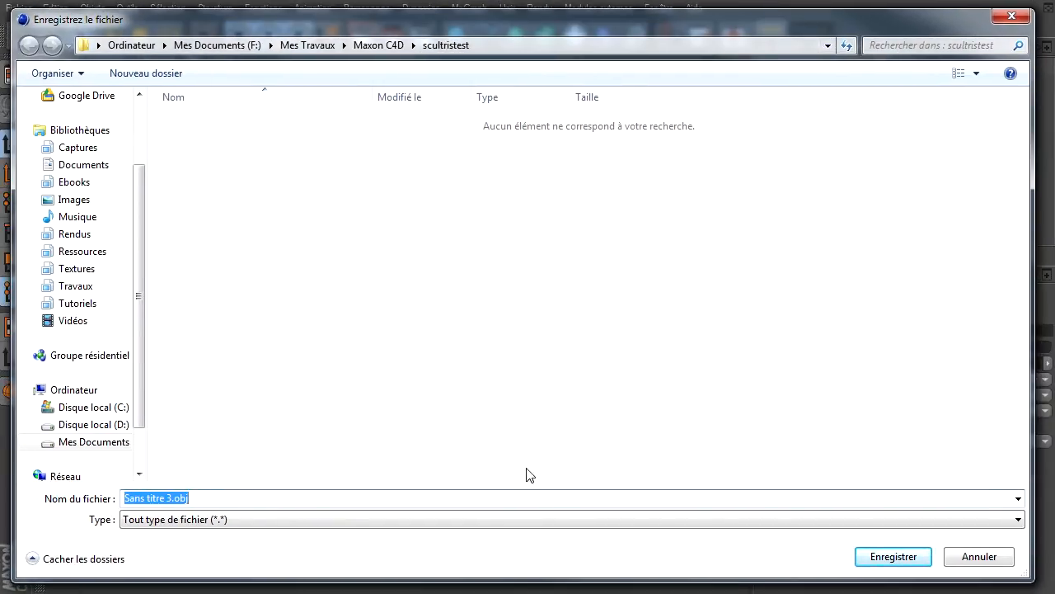
click(232, 501)
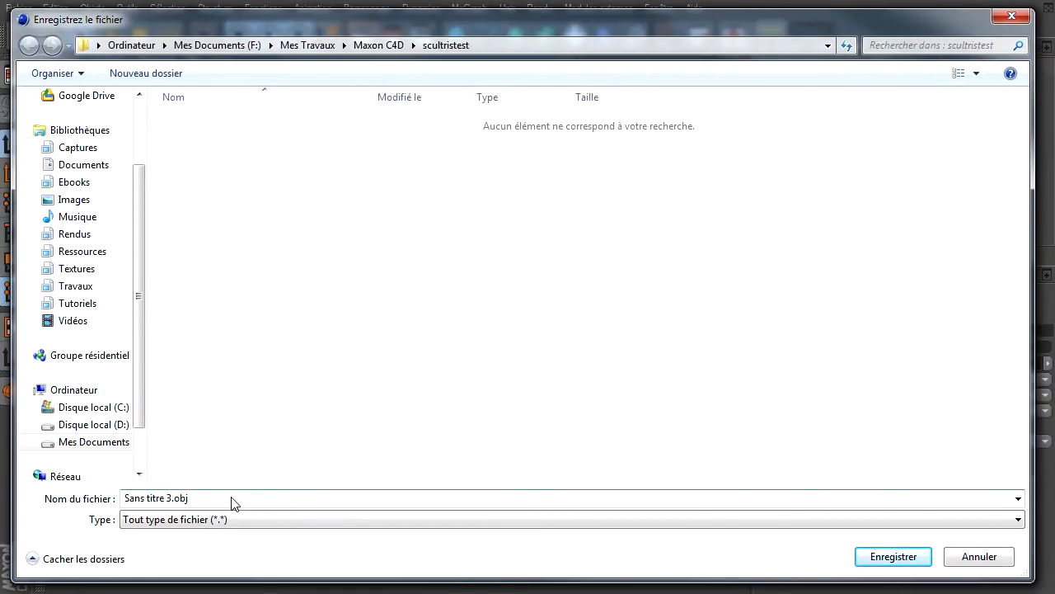
key(shift+Home)
text(objetc4d)
click(893, 557)
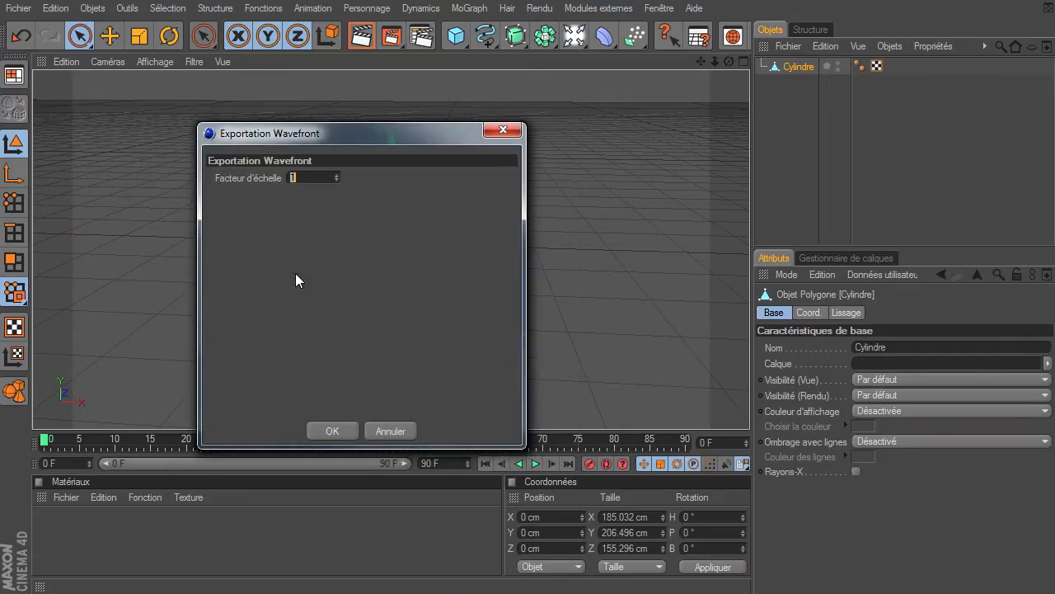
click(344, 431)
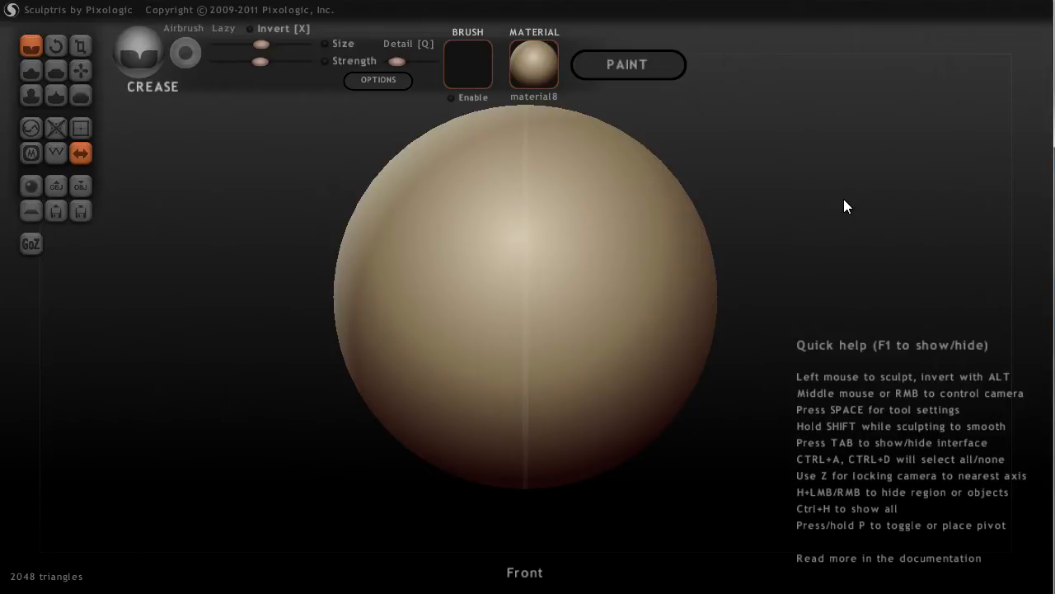
Switch to Sculptris, look around the default sphere and display its wireframe
drag(796, 268, 751, 274)
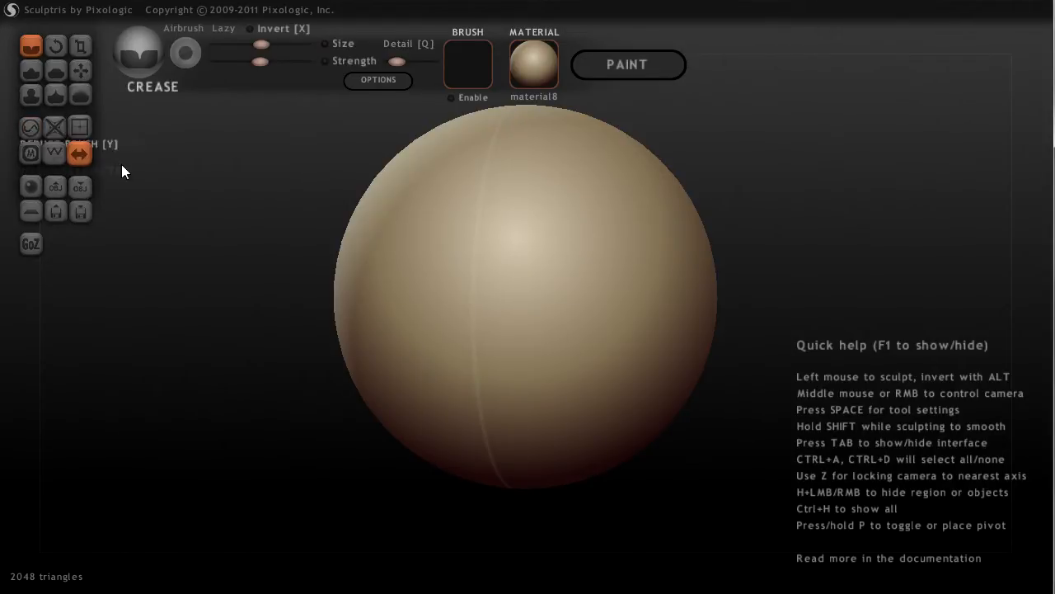
drag(511, 272, 583, 261)
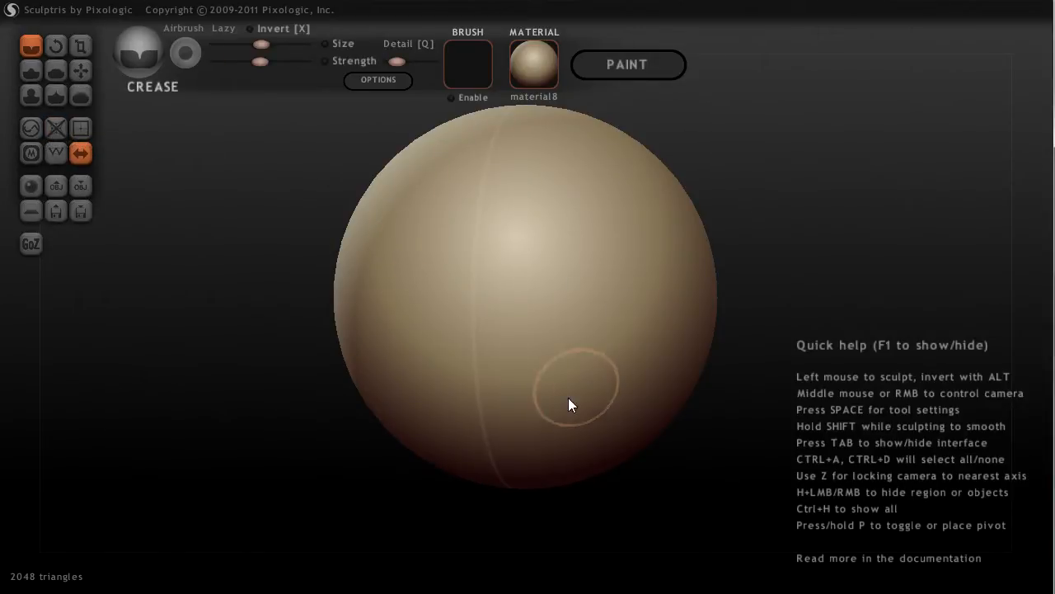
click(54, 154)
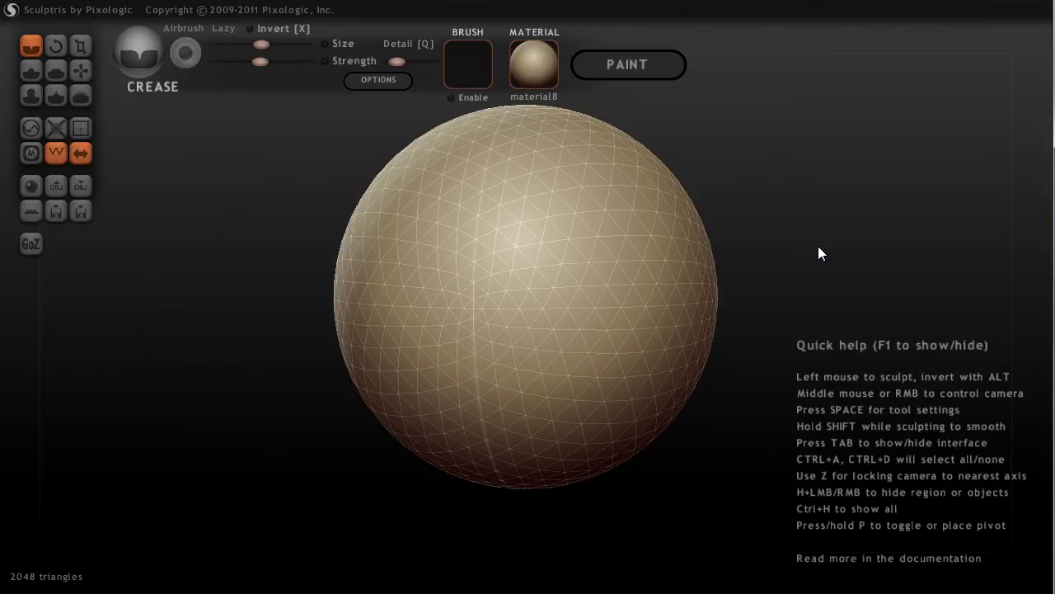
Thin out the triangles on the front of the sphere with the Reduce Brush
click(31, 128)
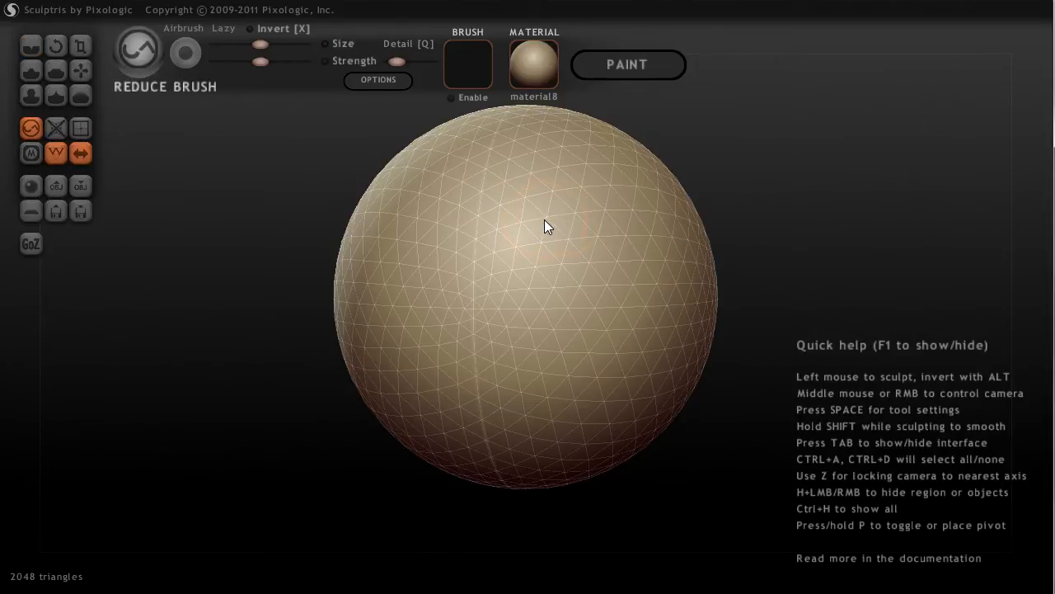
mouse_move(545, 221)
mouse_down()
mouse_move(553, 215)
mouse_move(595, 268)
mouse_move(531, 350)
mouse_move(550, 376)
mouse_move(585, 386)
mouse_move(626, 357)
mouse_move(652, 291)
mouse_up()
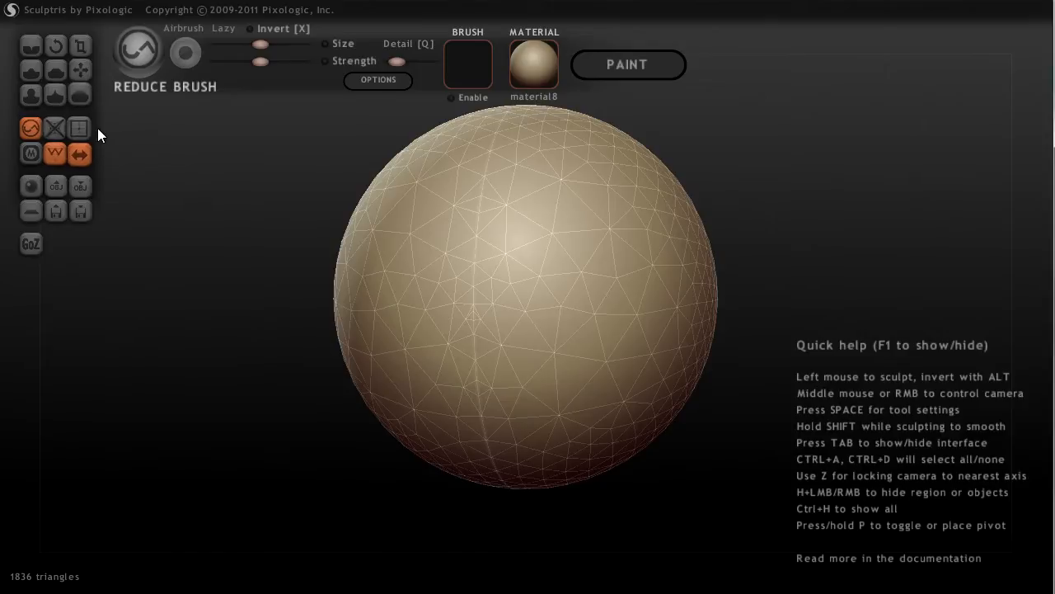
drag(651, 206, 641, 192)
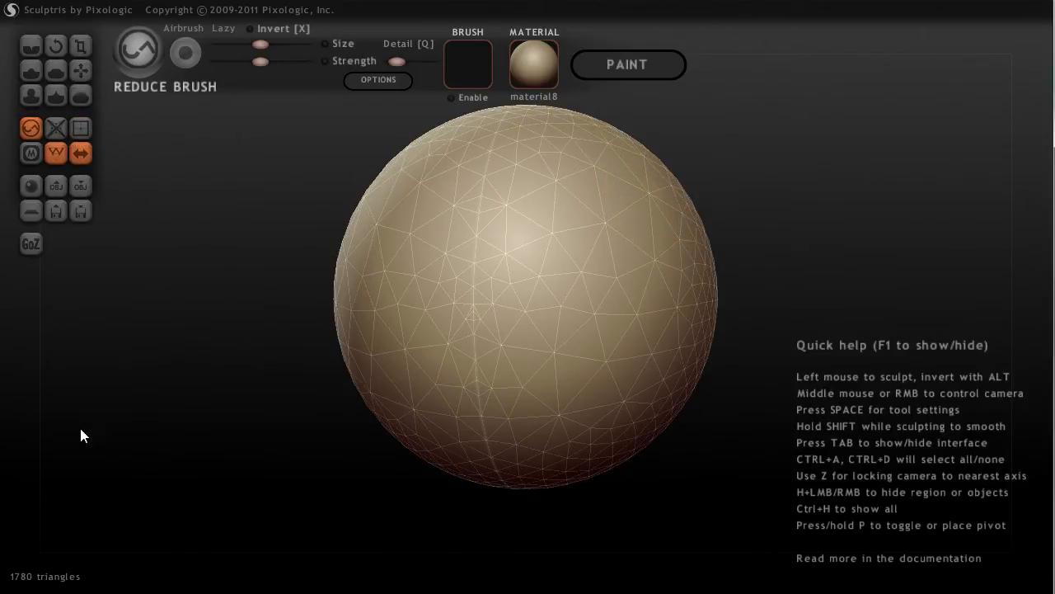
Reduce the whole sphere's mesh repeatedly with Reduce Selected until it is coarse and faceted
click(62, 129)
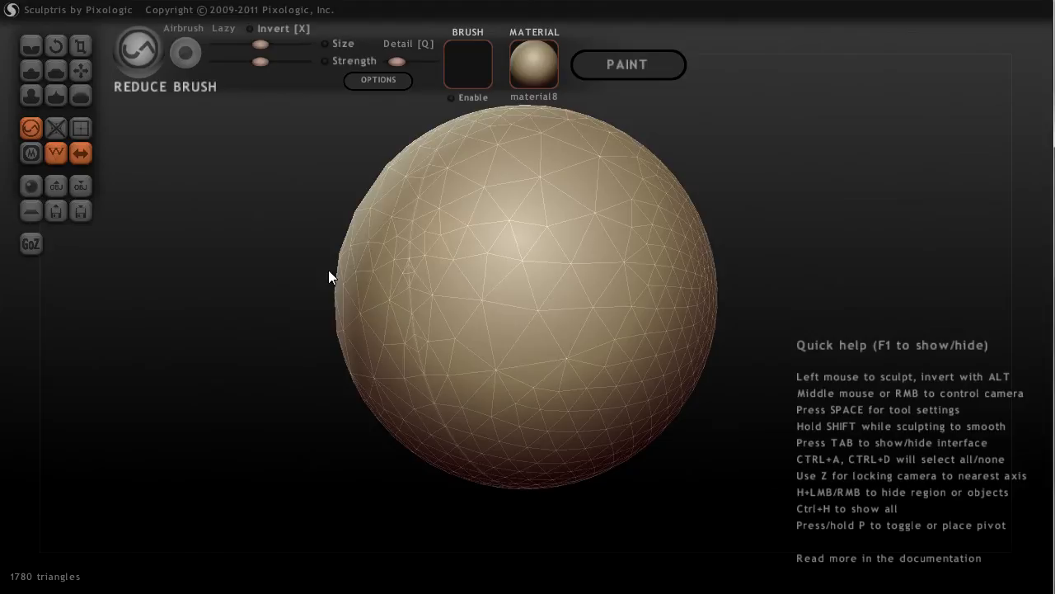
click(53, 128)
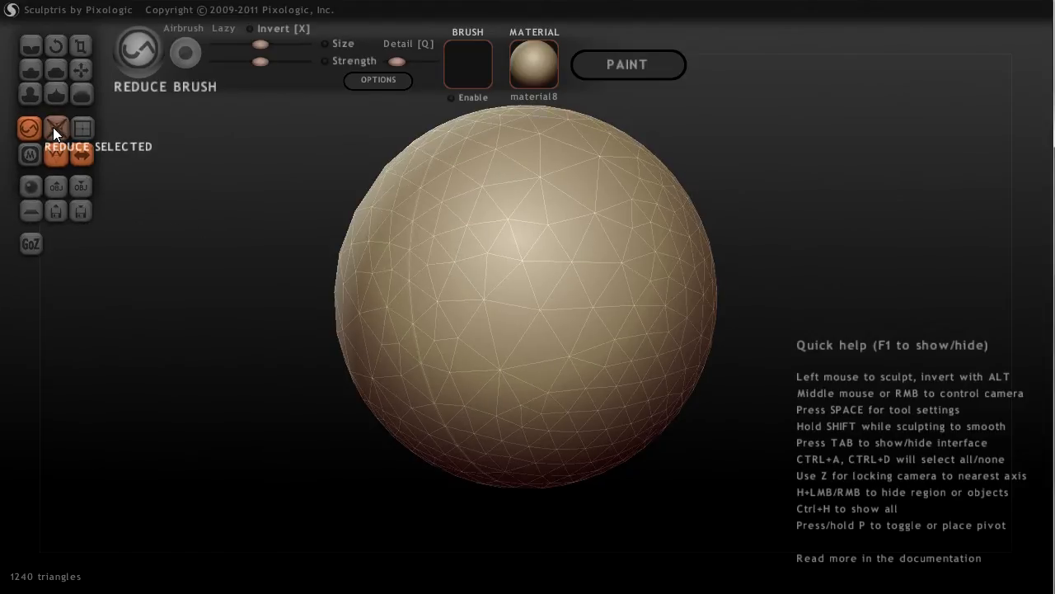
click(56, 128)
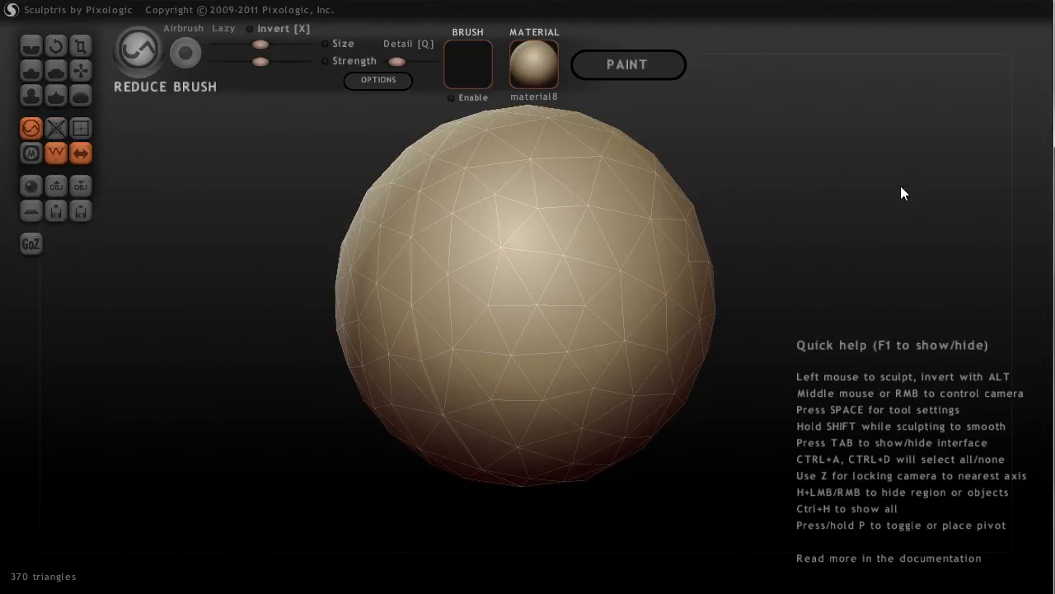
Subdivide the whole sphere's mesh twice and hide the wireframe to check the smooth surface
click(87, 133)
click(87, 133)
middle_drag(348, 334, 395, 335)
click(60, 153)
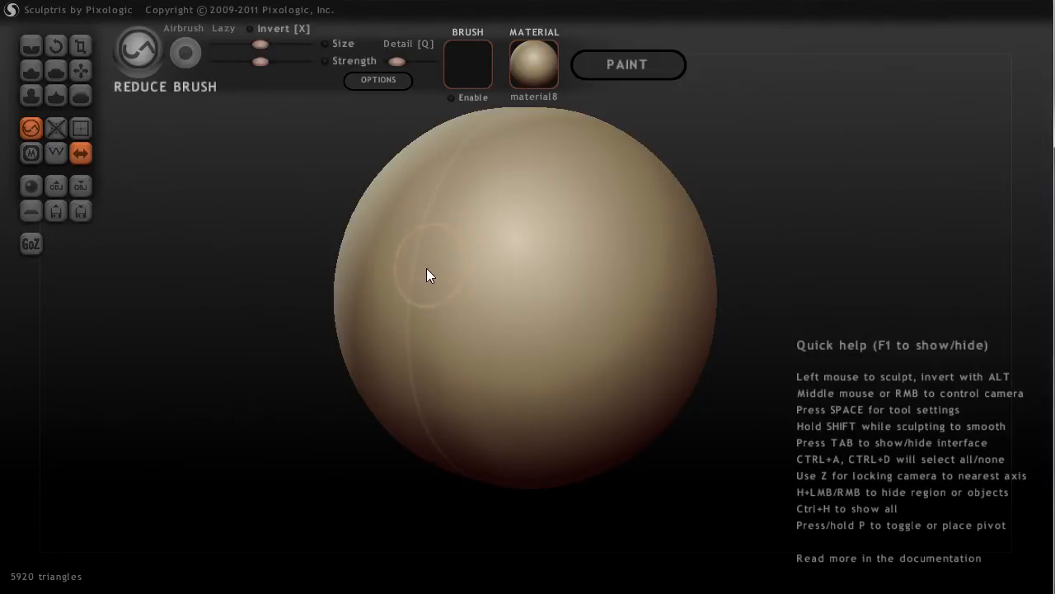
mouse_move(306, 299)
mouse_down()
mouse_move(340, 317)
mouse_move(301, 331)
mouse_move(366, 299)
mouse_up()
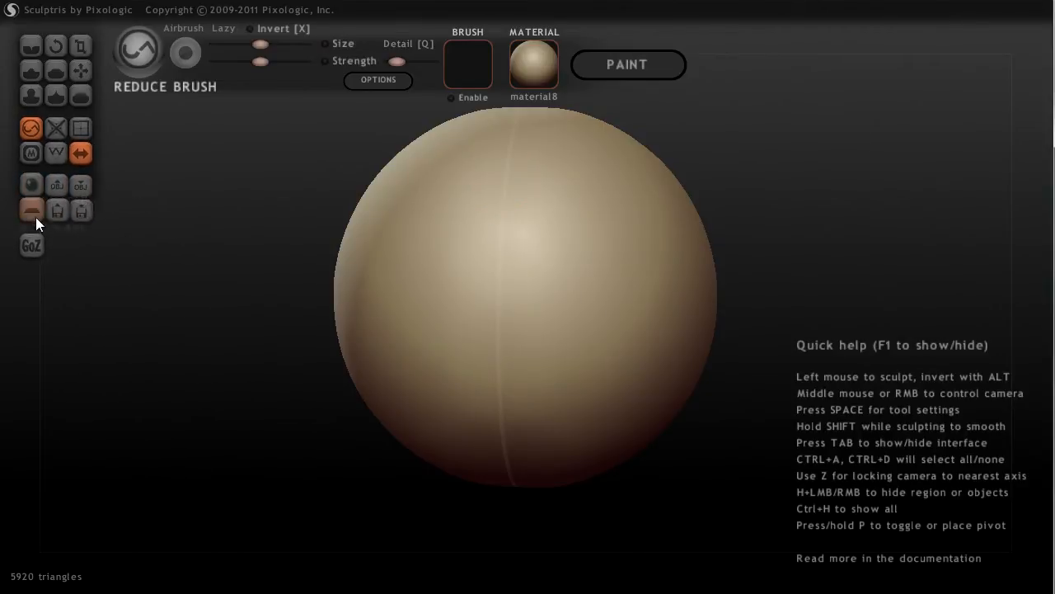
Start a new sphere scene, discarding the changes, and replace it with a new scene containing a plane
click(27, 188)
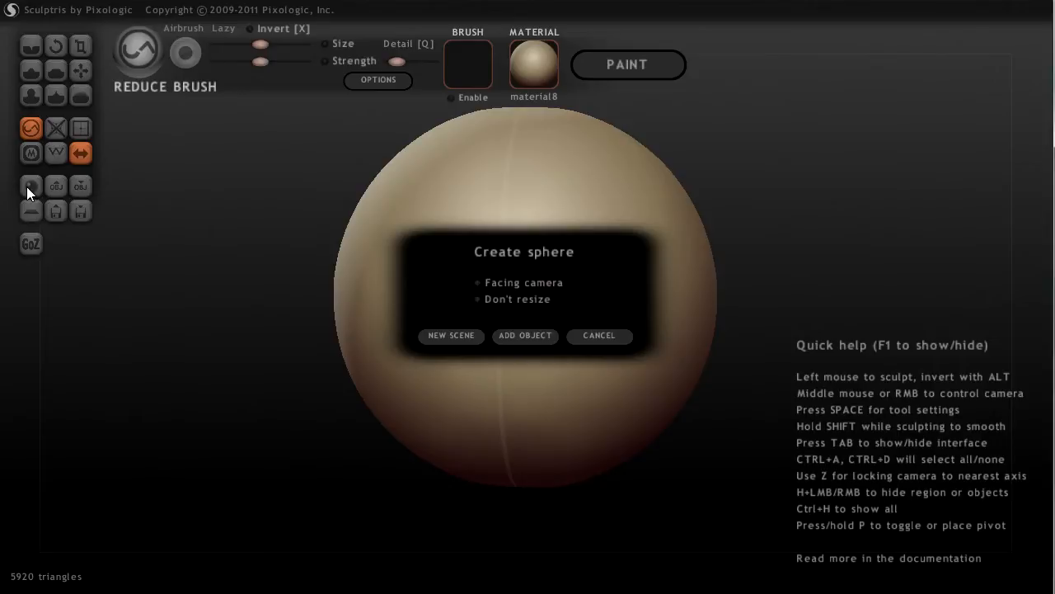
click(451, 338)
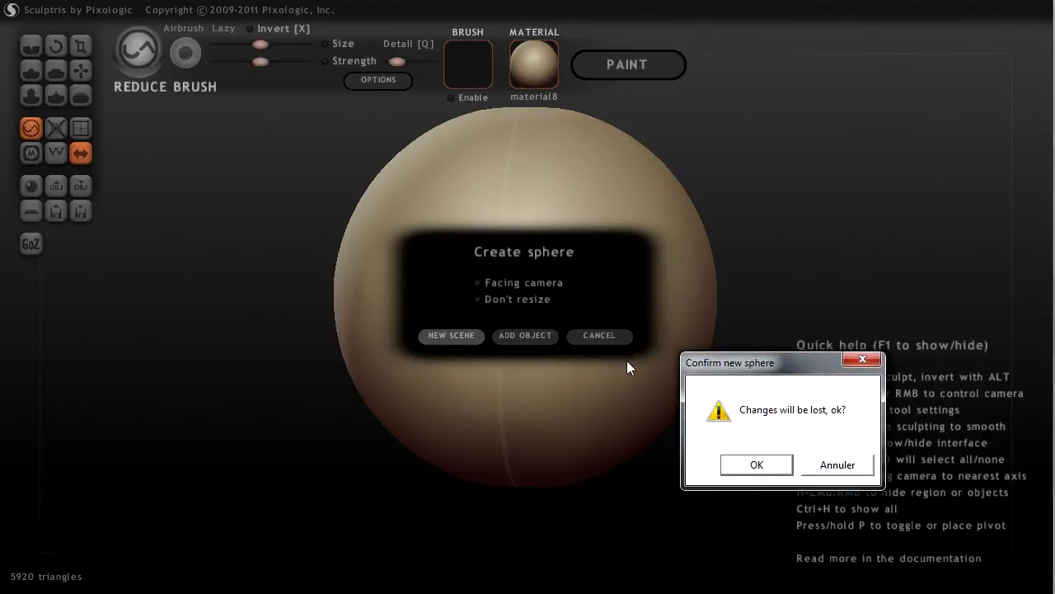
click(759, 467)
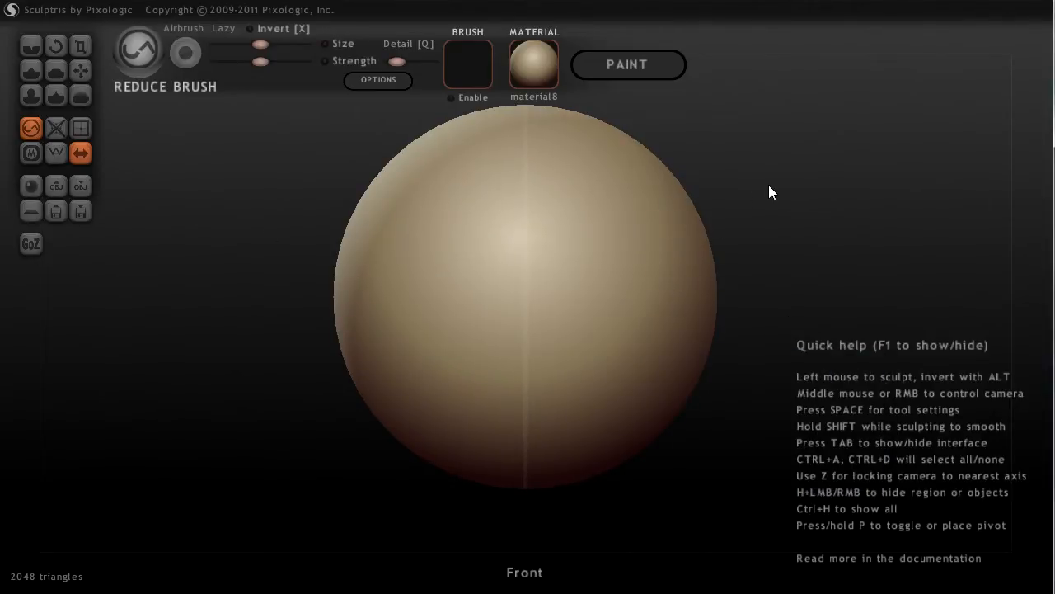
click(31, 216)
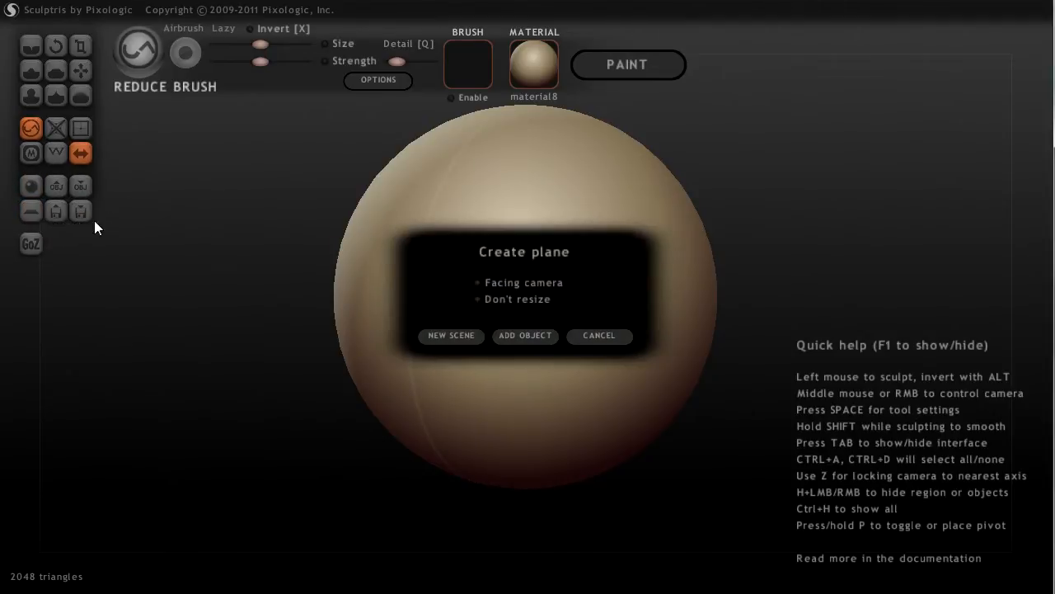
click(455, 334)
middle_drag(882, 208, 718, 208)
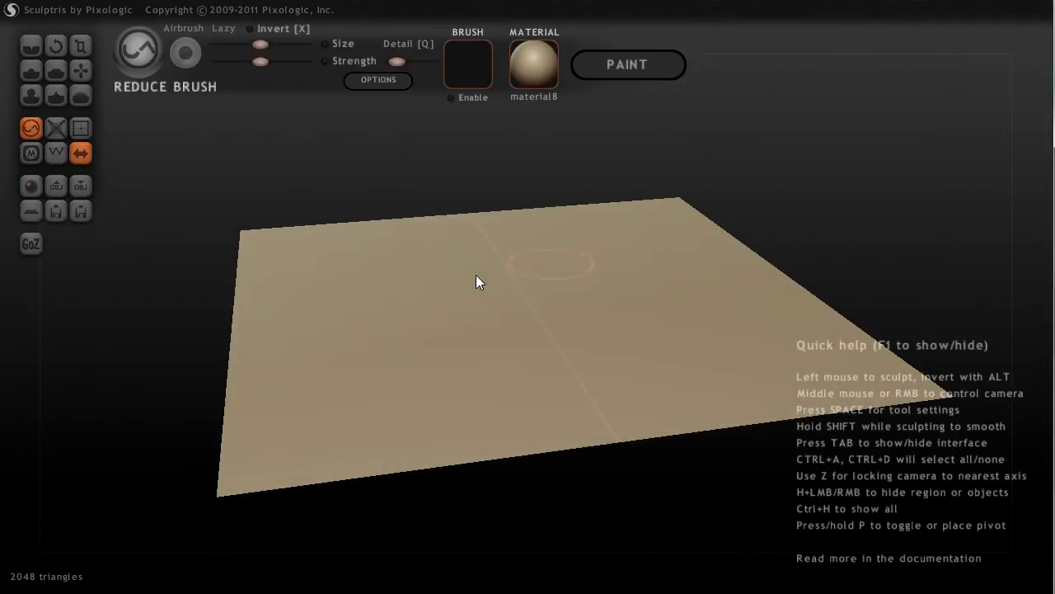
Replace the plane with a new scene containing a default sphere
click(32, 186)
click(460, 335)
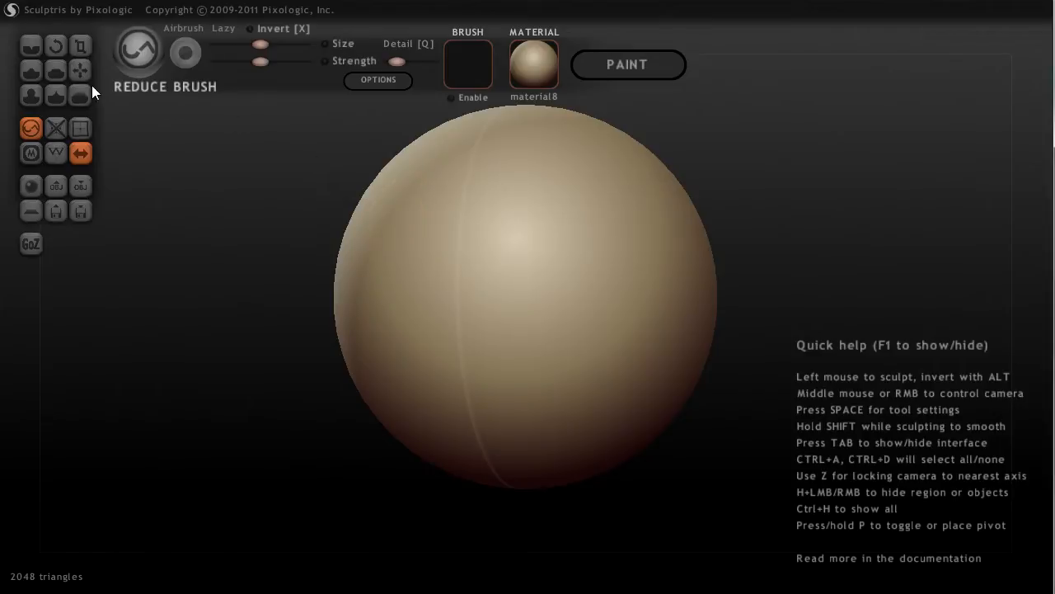
Choose the Crease brush and slightly raise its size, strength and detail in the on-canvas brush settings
click(31, 46)
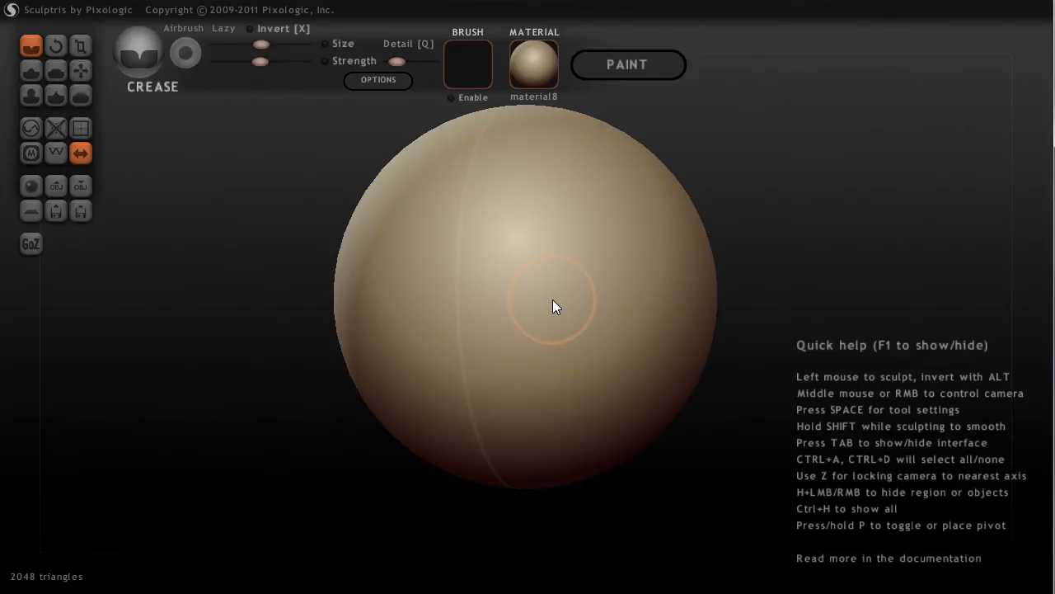
key(space)
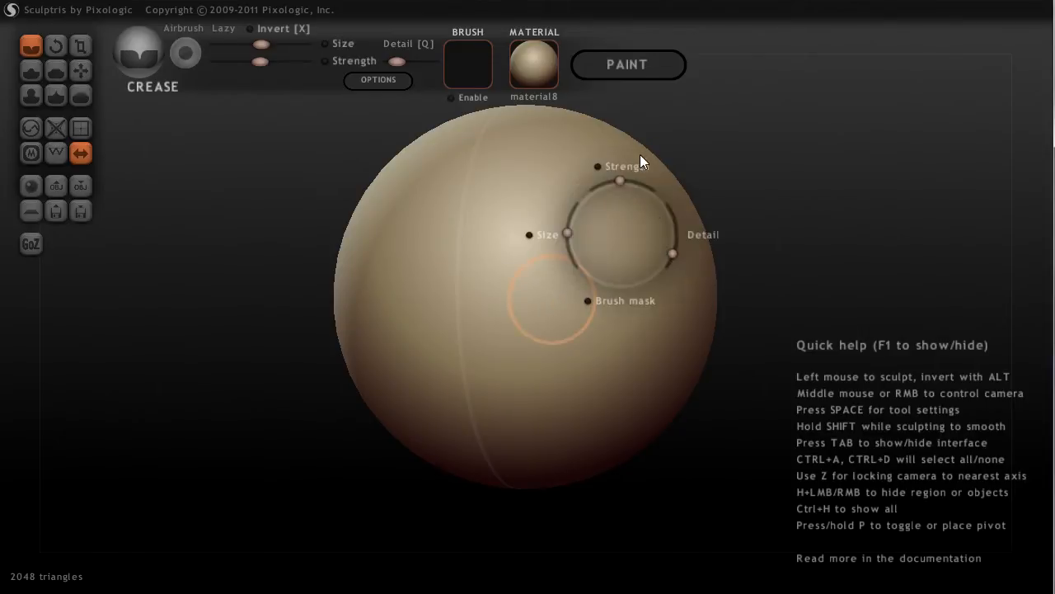
mouse_move(565, 233)
mouse_down()
mouse_move(576, 207)
mouse_move(566, 256)
mouse_move(574, 230)
mouse_up()
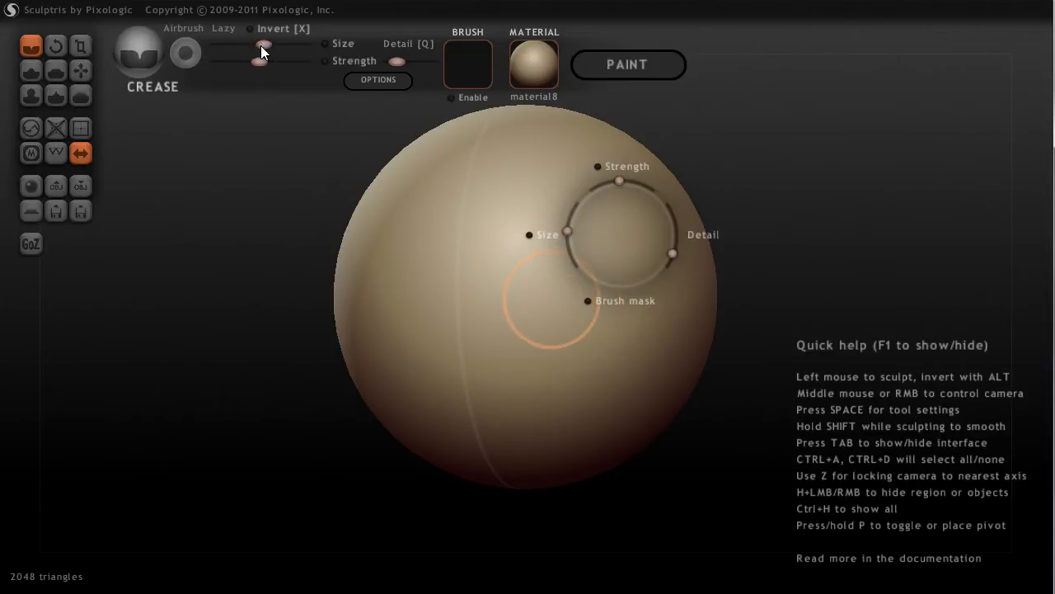
mouse_move(568, 229)
mouse_down()
mouse_move(578, 197)
mouse_move(569, 256)
mouse_move(576, 217)
mouse_move(574, 230)
mouse_move(625, 180)
mouse_move(603, 188)
mouse_move(648, 193)
mouse_move(624, 182)
mouse_up()
drag(675, 252, 677, 222)
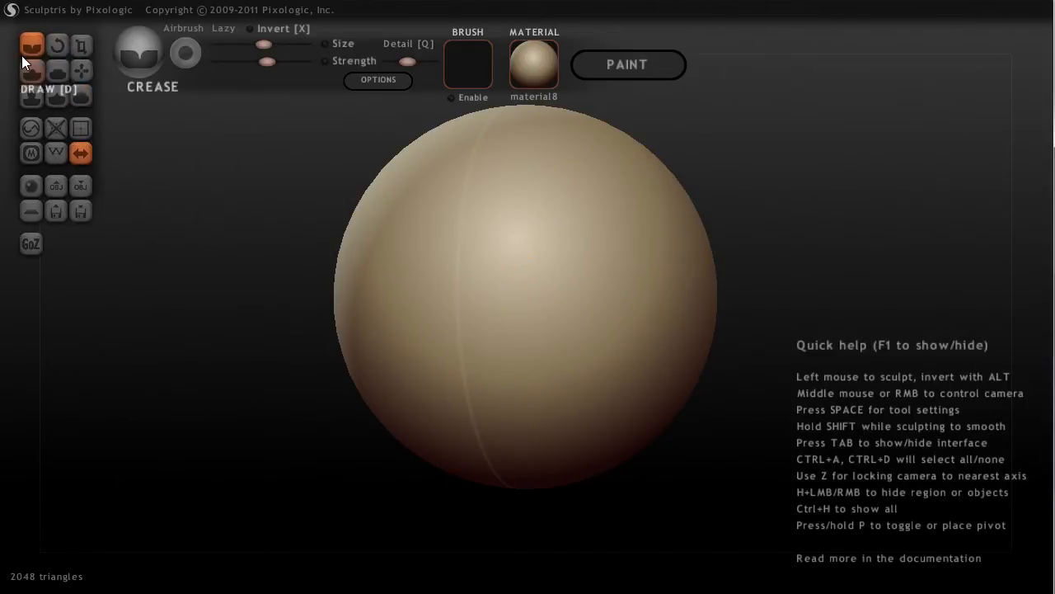
key(space)
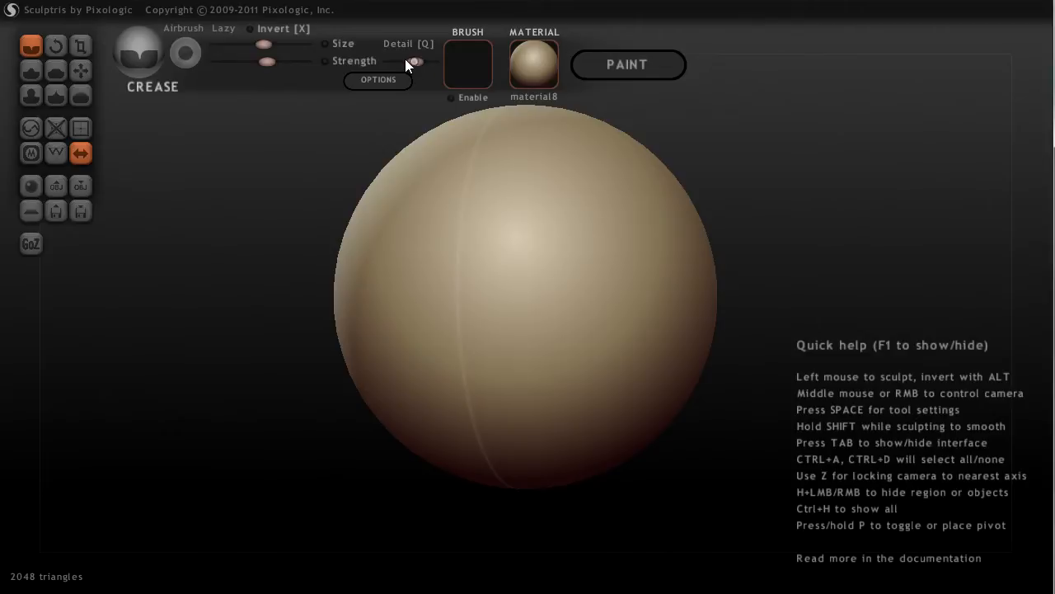
Display the wireframe and carve symmetric creases into the front of the sphere, raising the brush detail for the last strokes
click(54, 152)
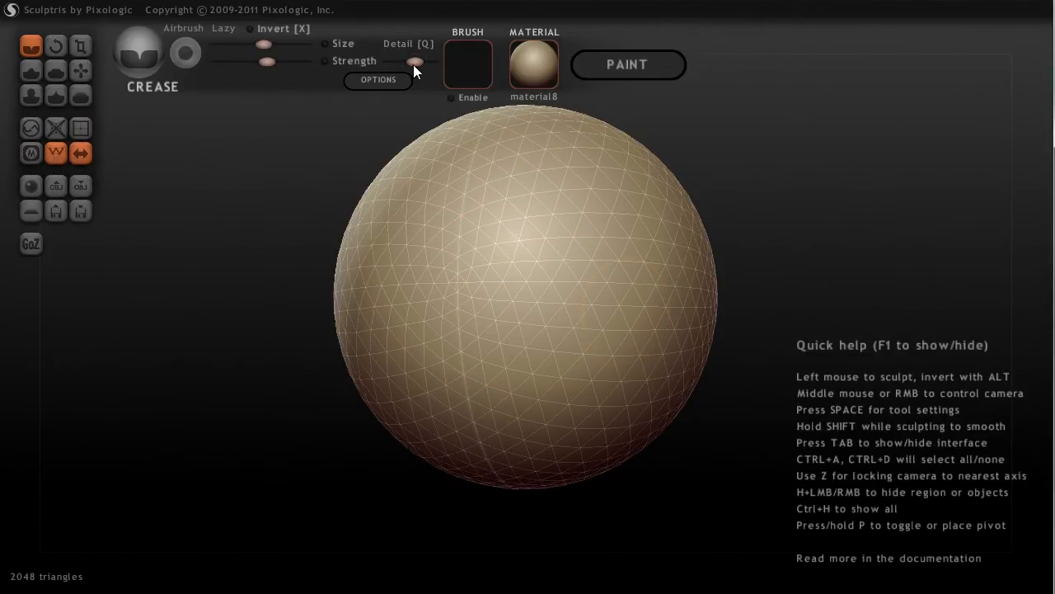
mouse_move(532, 238)
mouse_down()
mouse_move(542, 226)
mouse_move(530, 342)
mouse_move(546, 205)
mouse_move(516, 331)
mouse_move(518, 220)
mouse_move(483, 308)
mouse_move(532, 318)
mouse_move(557, 214)
mouse_move(525, 325)
mouse_move(542, 229)
mouse_move(521, 308)
mouse_move(500, 328)
mouse_move(611, 315)
mouse_move(594, 395)
mouse_move(561, 404)
mouse_move(481, 275)
mouse_move(548, 256)
mouse_up()
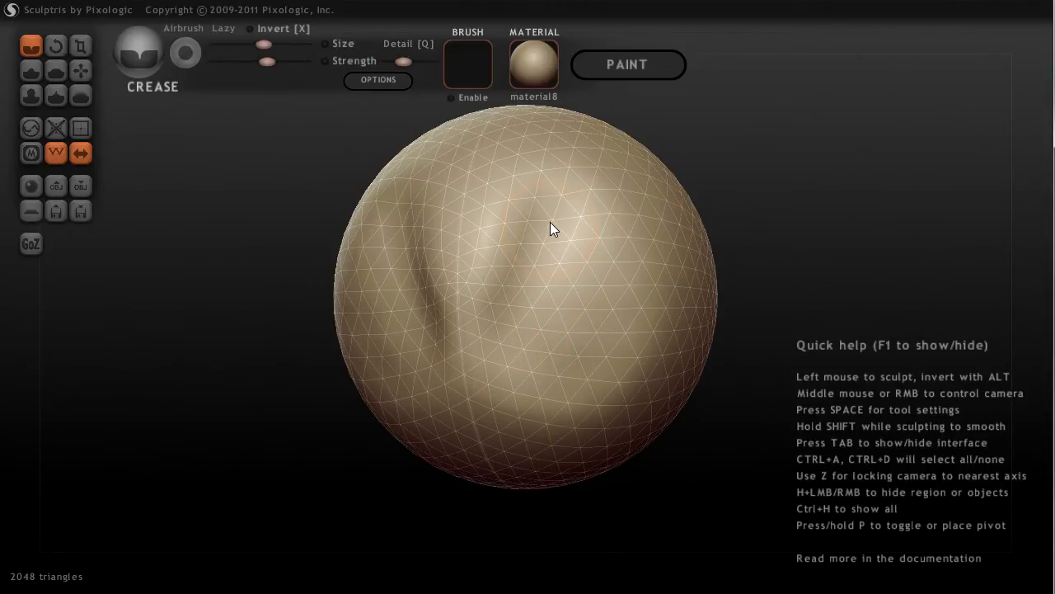
mouse_move(558, 204)
mouse_down()
mouse_move(519, 327)
mouse_move(607, 328)
mouse_move(575, 331)
mouse_move(630, 302)
mouse_move(542, 329)
mouse_move(635, 292)
mouse_move(594, 306)
mouse_move(476, 240)
mouse_move(474, 207)
mouse_move(463, 243)
mouse_move(471, 344)
mouse_move(497, 179)
mouse_move(549, 236)
mouse_move(577, 333)
mouse_move(537, 259)
mouse_up()
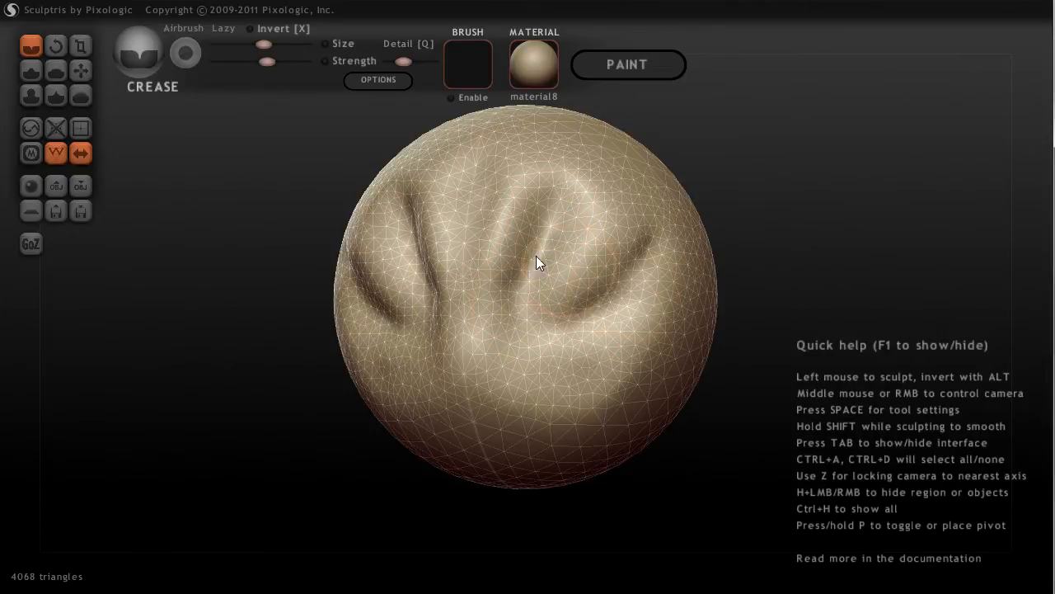
drag(403, 61, 426, 62)
mouse_move(545, 301)
mouse_down()
mouse_move(627, 221)
mouse_move(528, 303)
mouse_move(646, 258)
mouse_move(555, 321)
mouse_move(668, 253)
mouse_move(516, 339)
mouse_move(584, 323)
mouse_move(553, 317)
mouse_move(651, 282)
mouse_move(587, 305)
mouse_move(616, 325)
mouse_move(560, 330)
mouse_move(614, 341)
mouse_move(619, 354)
mouse_move(605, 370)
mouse_move(602, 306)
mouse_move(615, 295)
mouse_move(534, 174)
mouse_up()
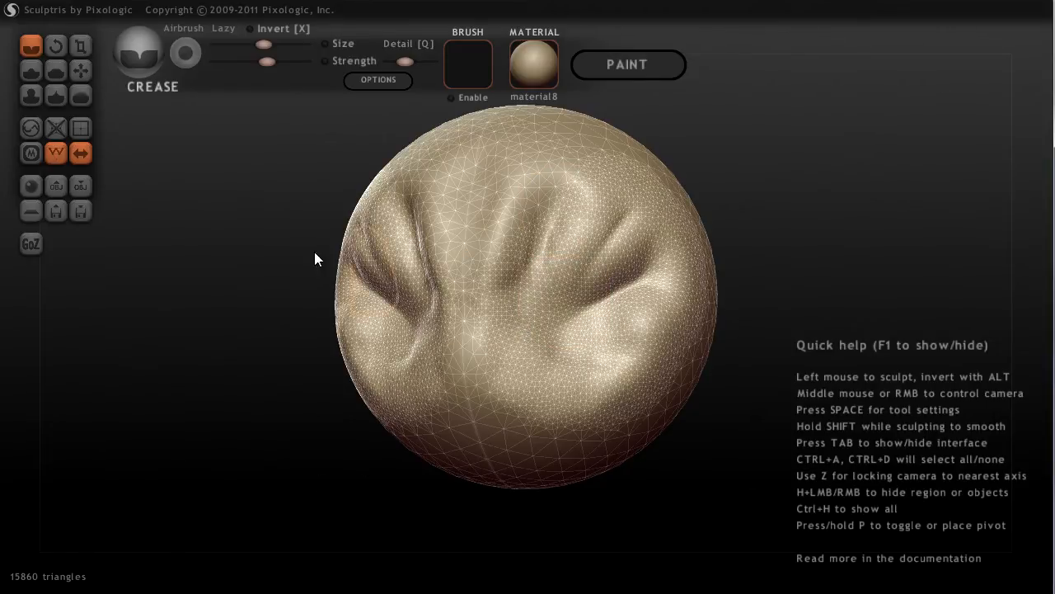
Thin out the dense creased mesh with Reduce Selected and a few Reduce Brush strokes over one crease
click(58, 129)
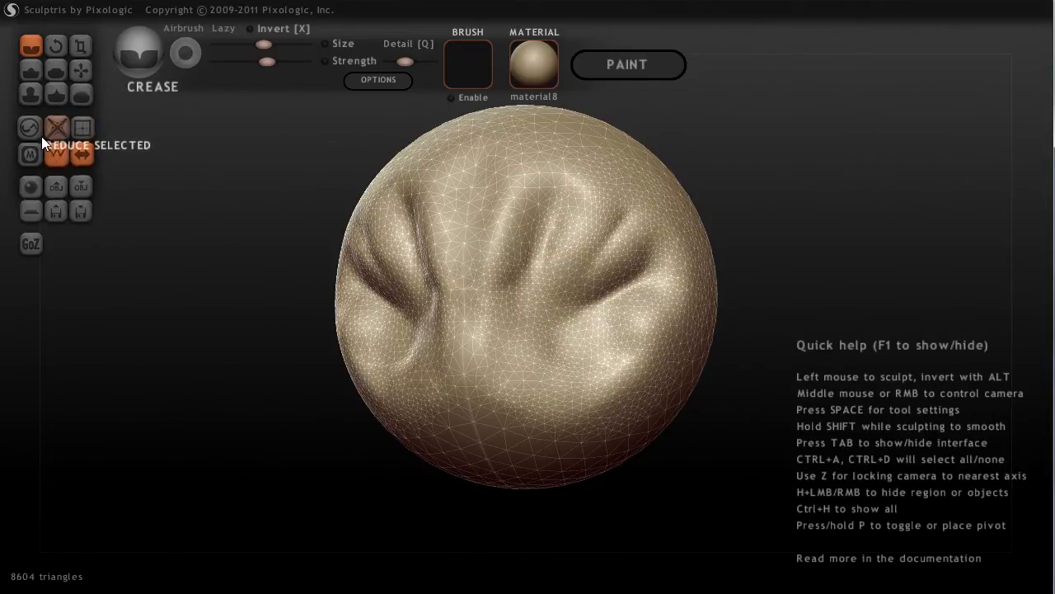
click(31, 128)
mouse_move(576, 226)
mouse_down()
mouse_move(631, 189)
mouse_move(685, 237)
mouse_move(655, 255)
mouse_move(621, 332)
mouse_up()
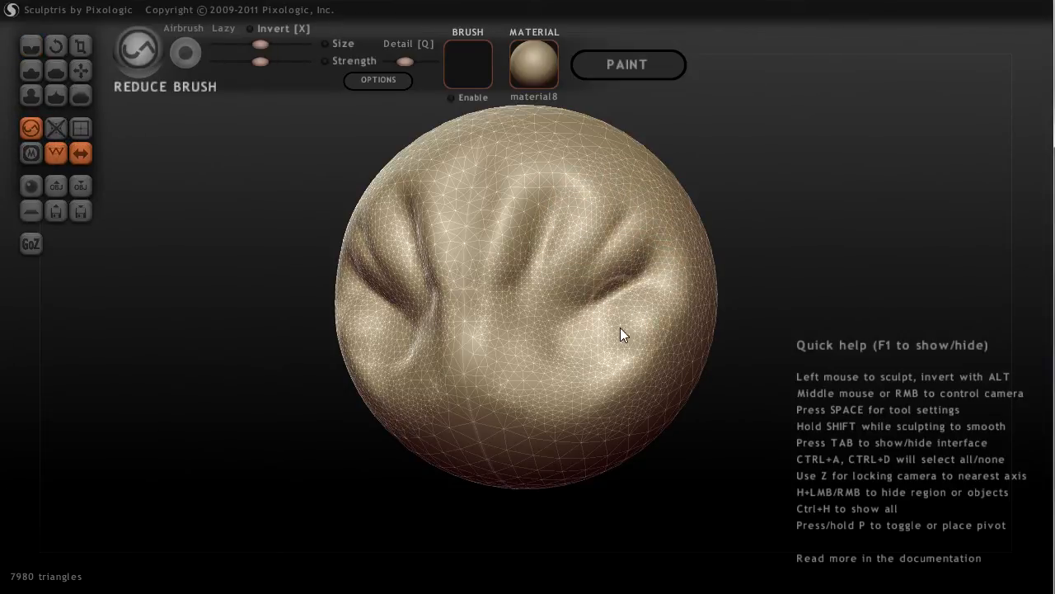
click(57, 129)
click(67, 132)
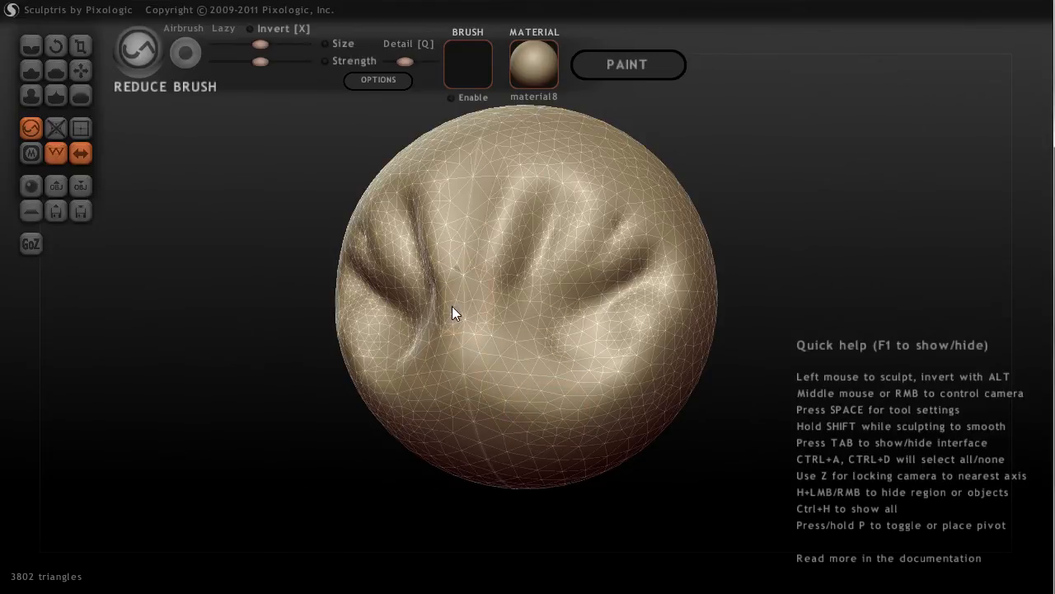
key(shift)
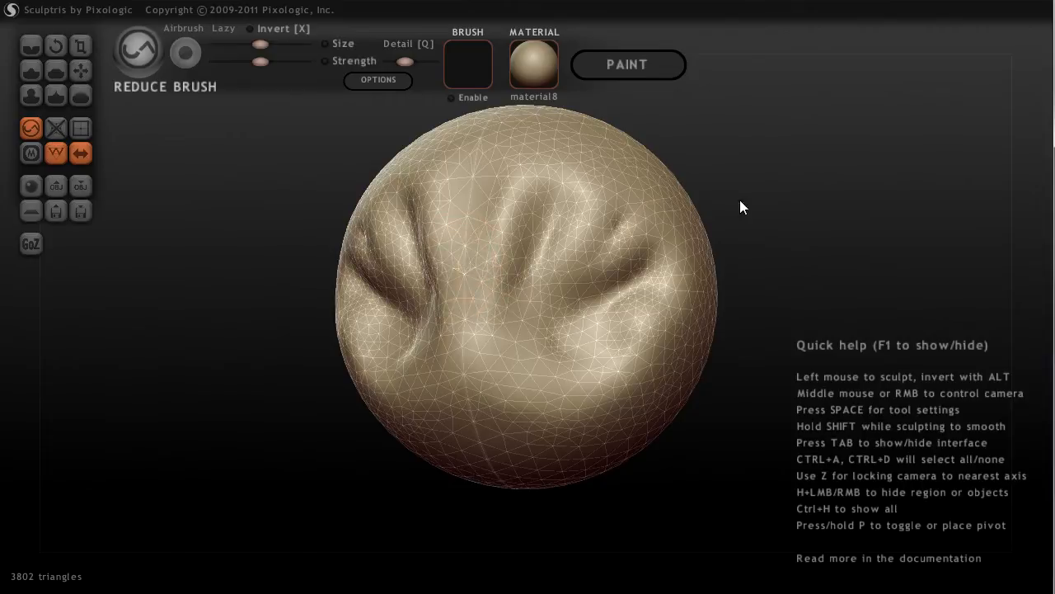
Build up raised ridges around the creases and across the lower front of the sphere with the Draw brush
click(41, 44)
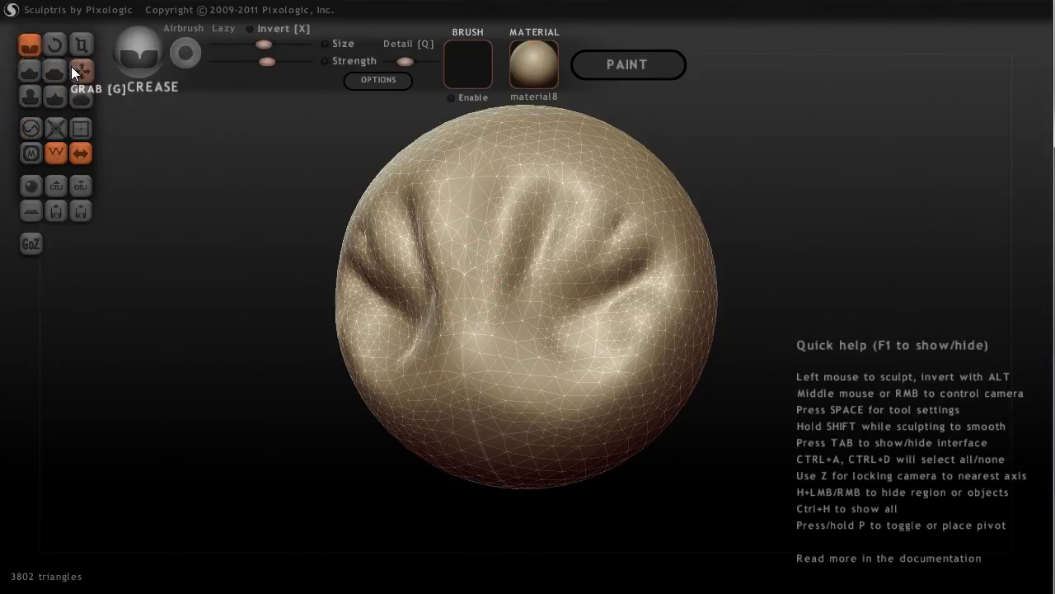
click(30, 69)
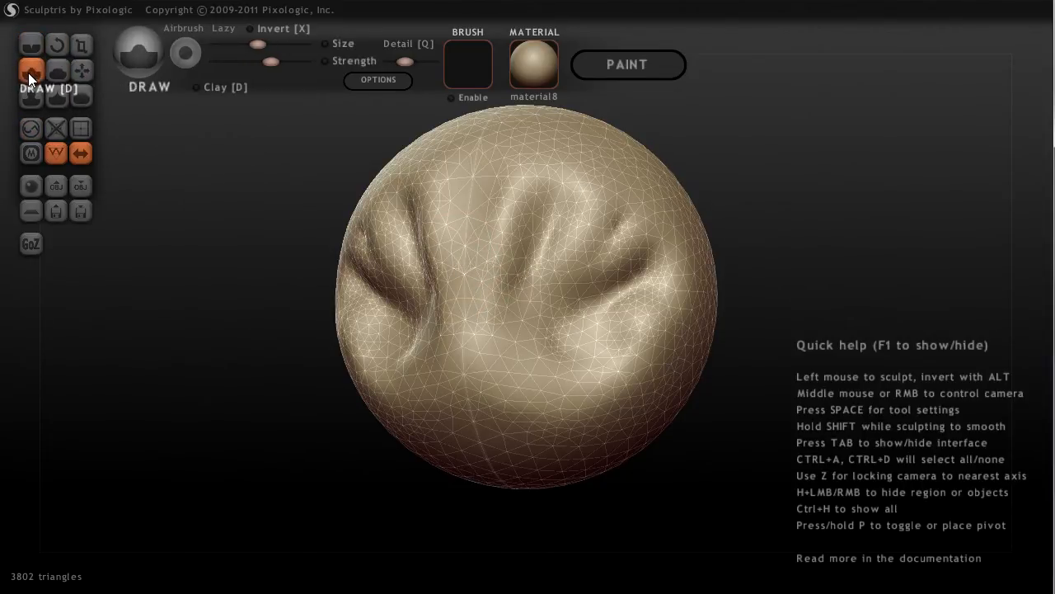
mouse_move(558, 275)
mouse_down()
mouse_move(608, 207)
mouse_move(588, 237)
mouse_move(652, 217)
mouse_move(657, 311)
mouse_move(577, 393)
mouse_move(531, 409)
mouse_move(485, 403)
mouse_move(498, 219)
mouse_move(646, 174)
mouse_move(651, 337)
mouse_move(407, 455)
mouse_up()
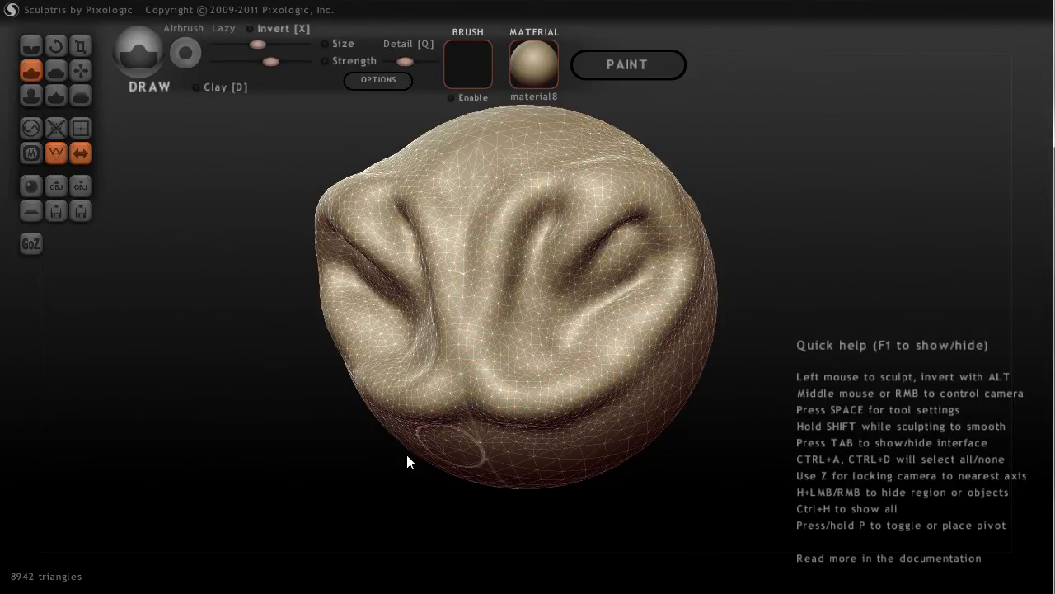
Bulge the area above the creases with the Inflate brush and twist the lower folds with the Rotate brush
click(31, 95)
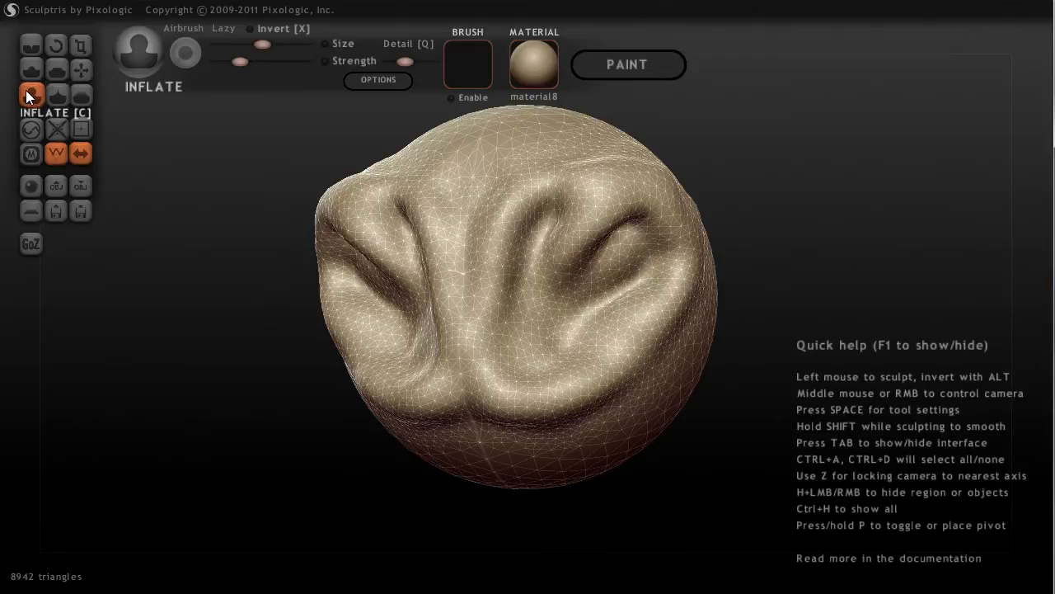
mouse_move(517, 150)
mouse_down()
mouse_move(536, 141)
mouse_move(518, 150)
mouse_move(492, 143)
mouse_move(535, 146)
mouse_move(506, 146)
mouse_move(531, 136)
mouse_move(590, 147)
mouse_move(562, 153)
mouse_move(596, 146)
mouse_move(564, 134)
mouse_move(618, 190)
mouse_move(594, 206)
mouse_up()
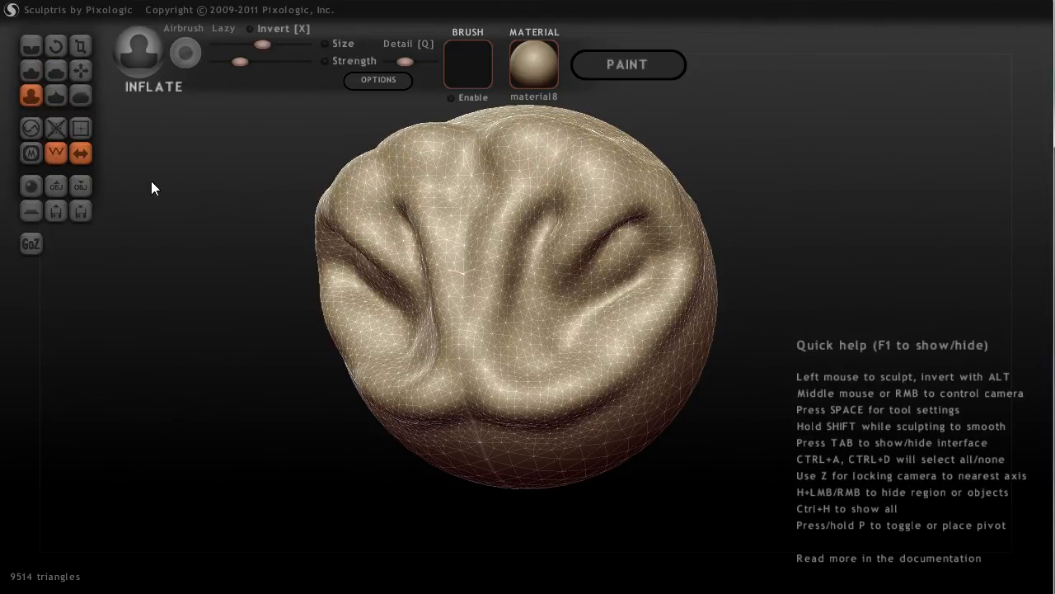
click(56, 44)
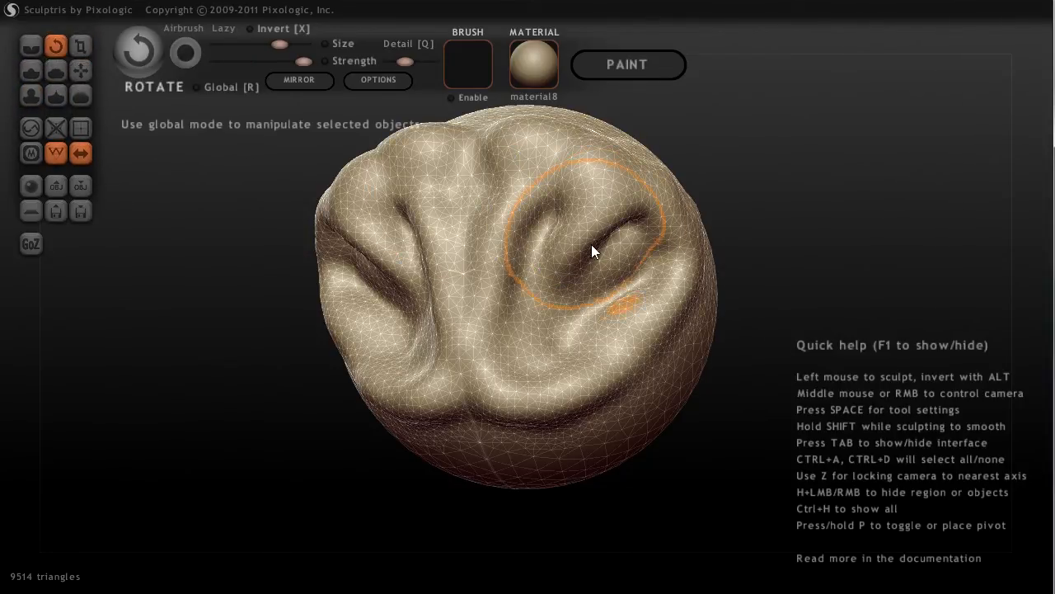
mouse_move(561, 382)
mouse_down()
mouse_move(665, 376)
mouse_move(663, 411)
mouse_move(644, 427)
mouse_move(676, 394)
mouse_move(679, 365)
mouse_move(653, 412)
mouse_move(675, 385)
mouse_move(675, 361)
mouse_up()
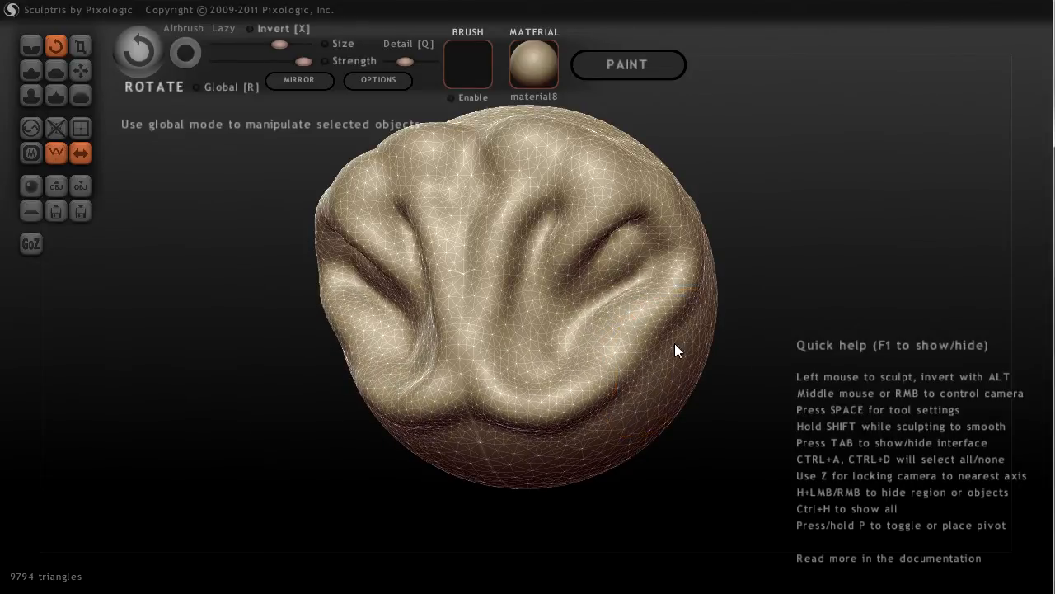
Level the inflated bulges along the upper front of the form with the Flatten brush and check them from several angles
click(56, 71)
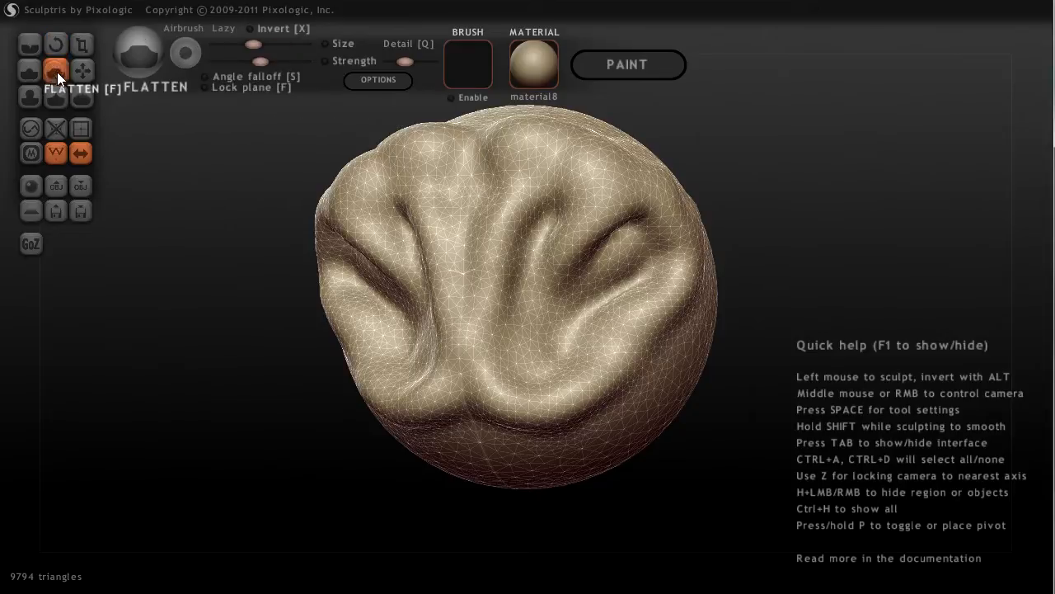
drag(748, 139, 747, 194)
mouse_move(556, 203)
mouse_down()
mouse_move(531, 199)
mouse_move(575, 210)
mouse_move(522, 201)
mouse_move(625, 213)
mouse_move(527, 209)
mouse_move(606, 218)
mouse_move(619, 231)
mouse_move(608, 240)
mouse_move(686, 219)
mouse_up()
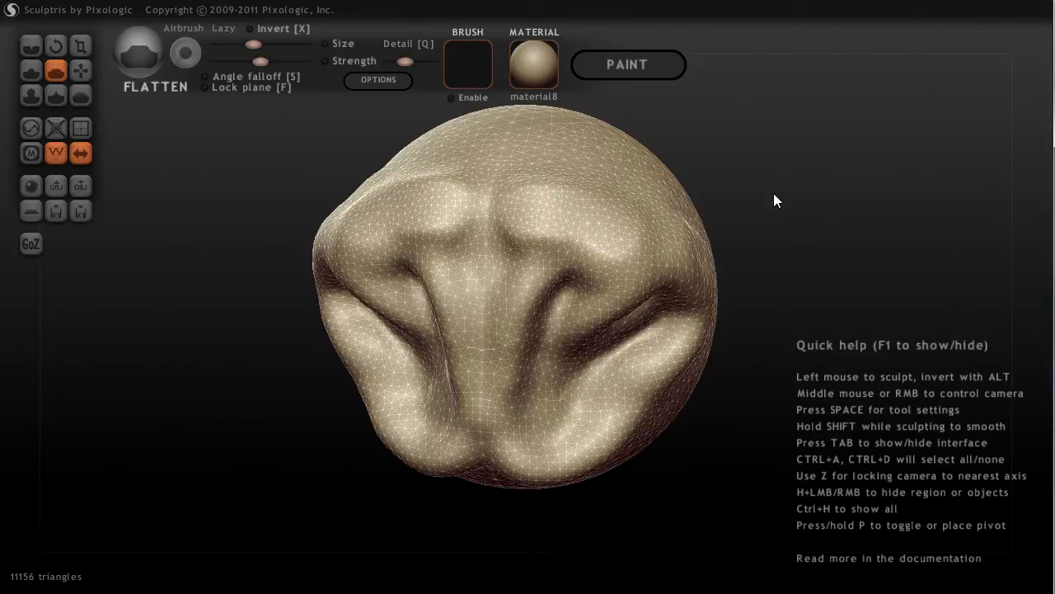
mouse_move(777, 200)
middle_down()
mouse_move(787, 200)
mouse_move(777, 269)
mouse_move(758, 250)
mouse_move(769, 183)
mouse_move(704, 158)
middle_up()
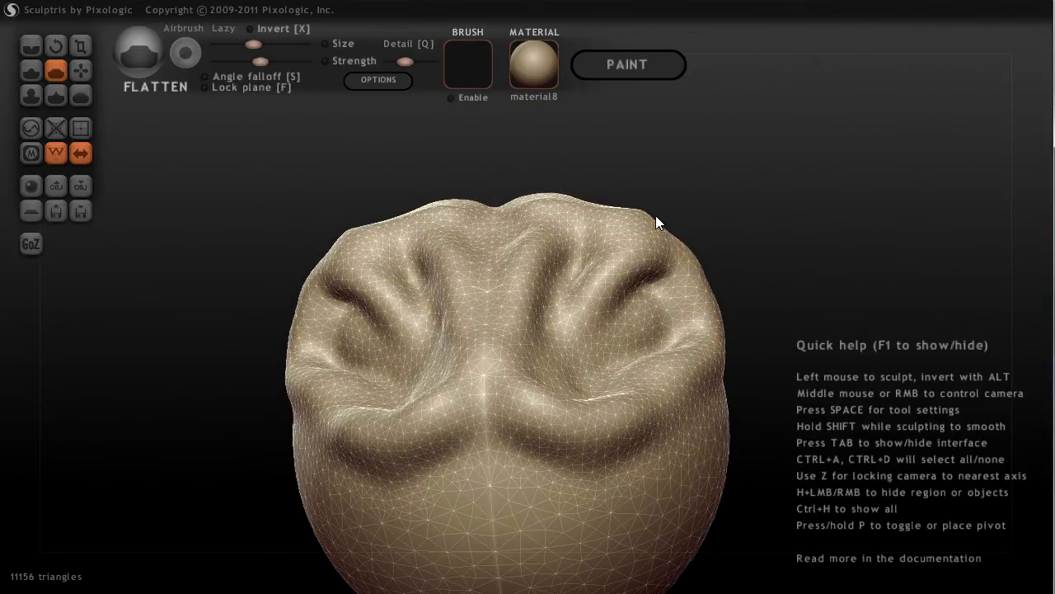
middle_drag(787, 159, 775, 272)
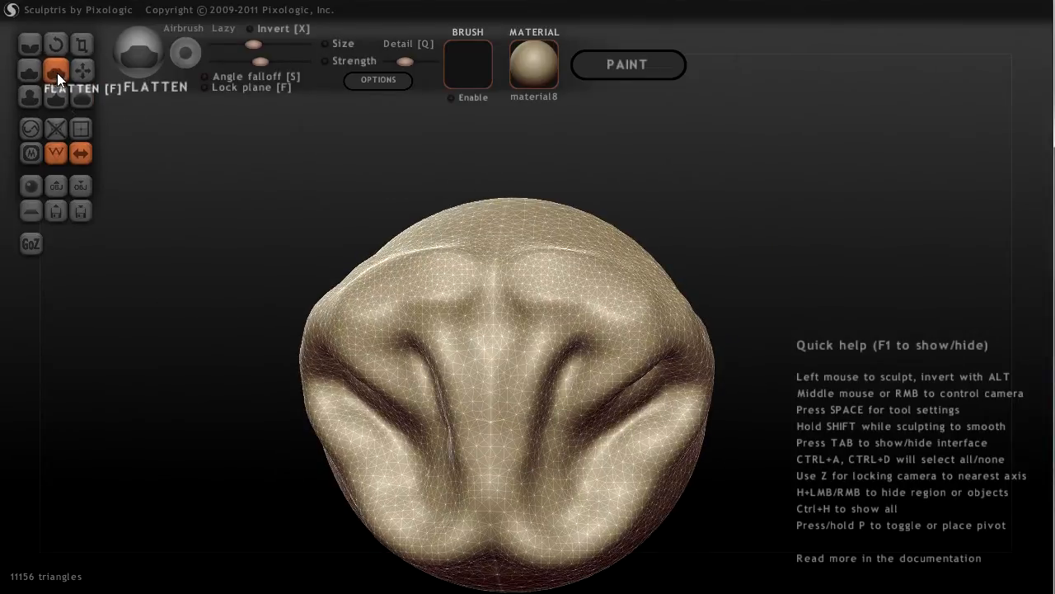
Sharpen the edges of the folds around the eye-like hollows and central ridge with the Pinch brush
click(56, 96)
mouse_move(722, 257)
middle_down()
mouse_move(718, 220)
mouse_move(704, 267)
middle_up()
mouse_move(562, 280)
mouse_down()
mouse_move(582, 285)
mouse_move(544, 280)
mouse_move(582, 292)
mouse_move(540, 351)
mouse_move(523, 398)
mouse_move(531, 372)
mouse_move(507, 493)
mouse_move(553, 325)
mouse_up()
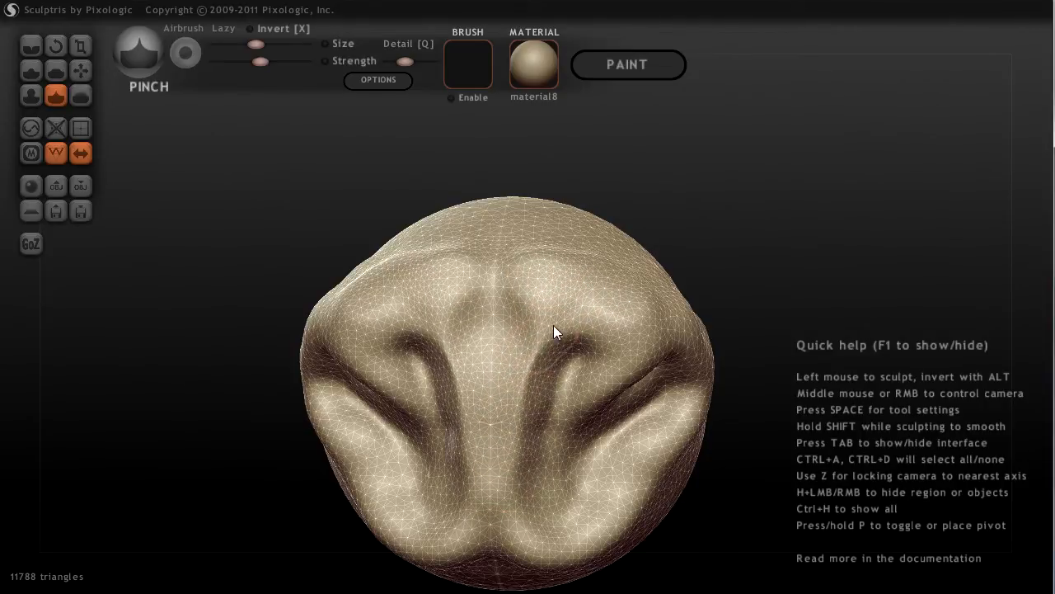
mouse_move(642, 346)
mouse_down()
mouse_move(582, 418)
mouse_move(622, 324)
mouse_move(539, 325)
mouse_move(574, 306)
mouse_move(636, 319)
mouse_move(620, 262)
mouse_move(504, 271)
mouse_move(532, 330)
mouse_up()
mouse_move(506, 455)
mouse_down()
mouse_move(546, 547)
mouse_move(631, 507)
mouse_move(544, 547)
mouse_move(647, 428)
mouse_move(645, 343)
mouse_up()
drag(817, 232, 522, 208)
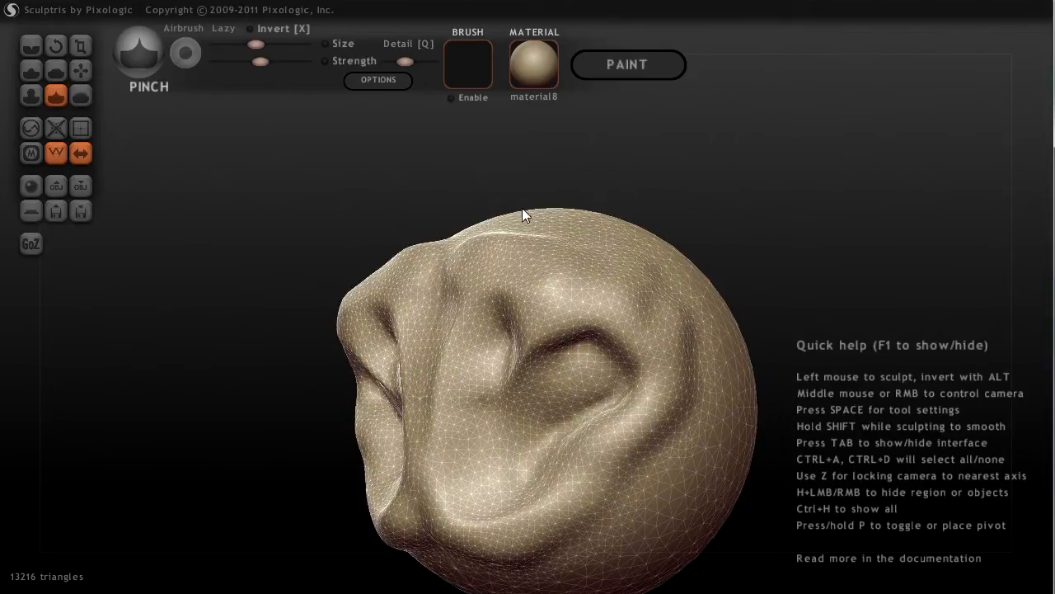
Enlarge the Scale brush and locally scale the surface around the folds on the front of the form
click(80, 45)
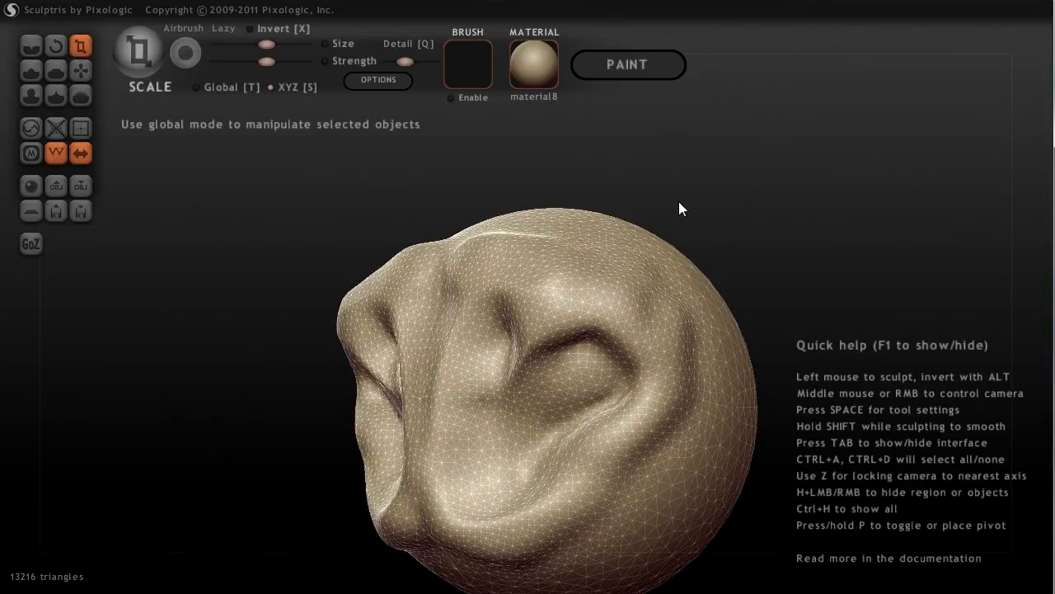
drag(714, 235, 570, 313)
drag(809, 256, 591, 241)
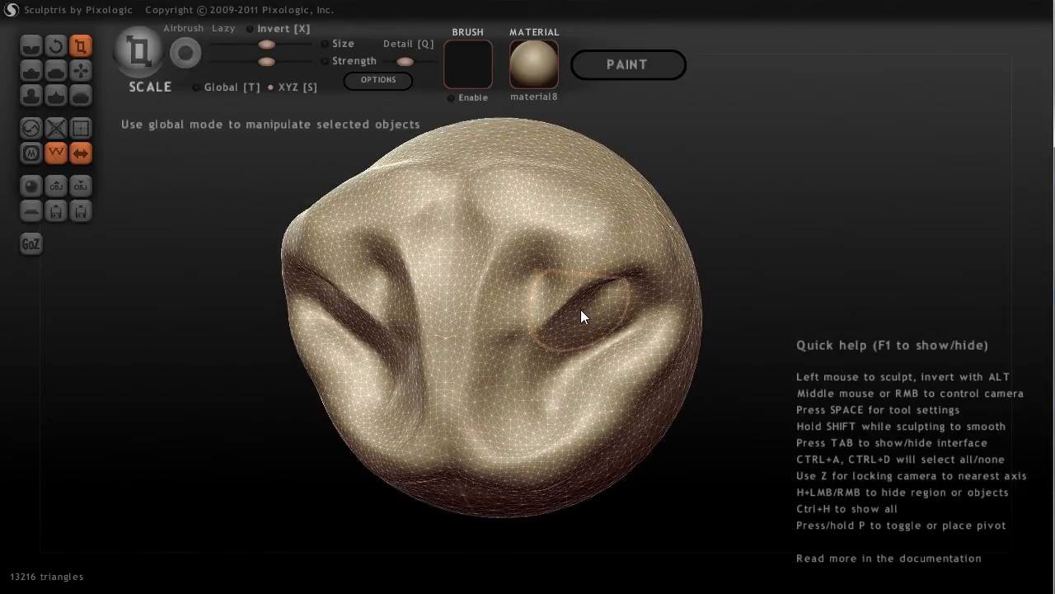
key(space)
mouse_move(597, 239)
mouse_down()
mouse_move(614, 201)
mouse_move(610, 211)
mouse_up()
mouse_move(586, 316)
mouse_down()
mouse_move(845, 268)
mouse_move(531, 338)
mouse_up()
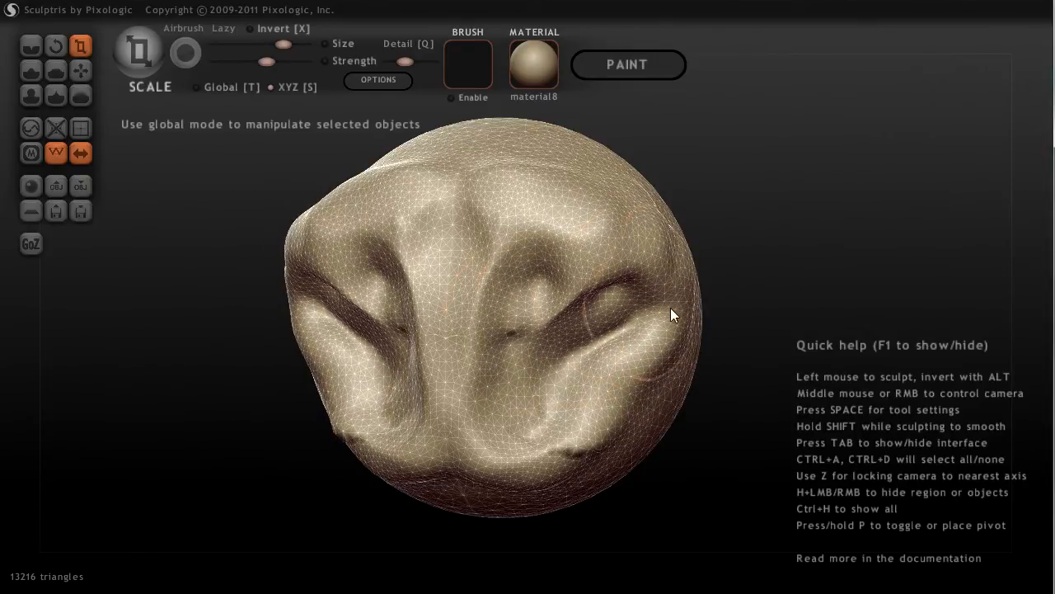
Undo the last Scale brush strokes and reshape the right-hand hollow and its surrounding folds with the Grab brush
key(ctrl+z)
key(ctrl+z)
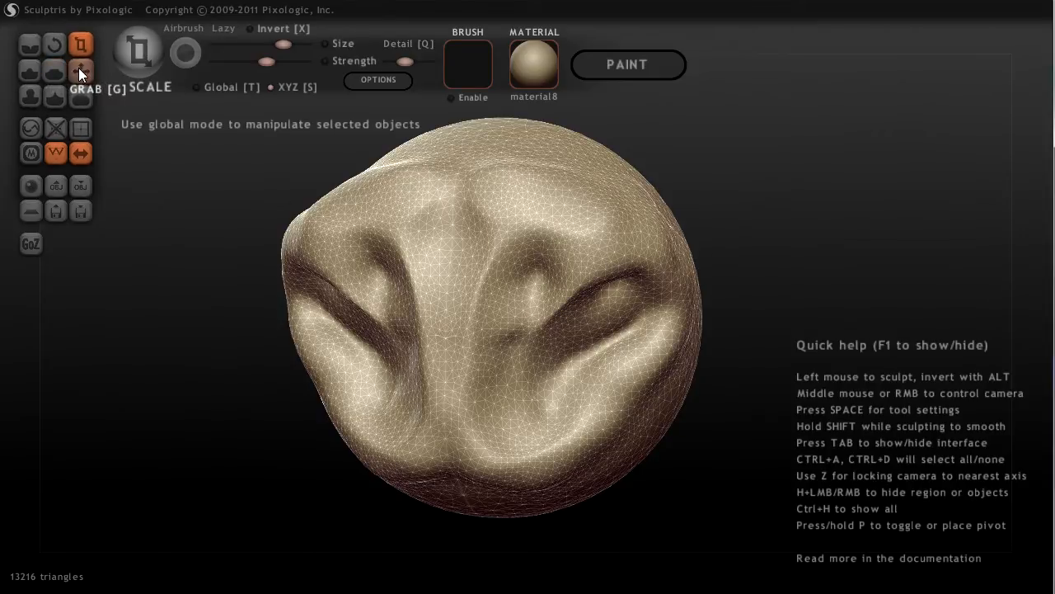
click(80, 72)
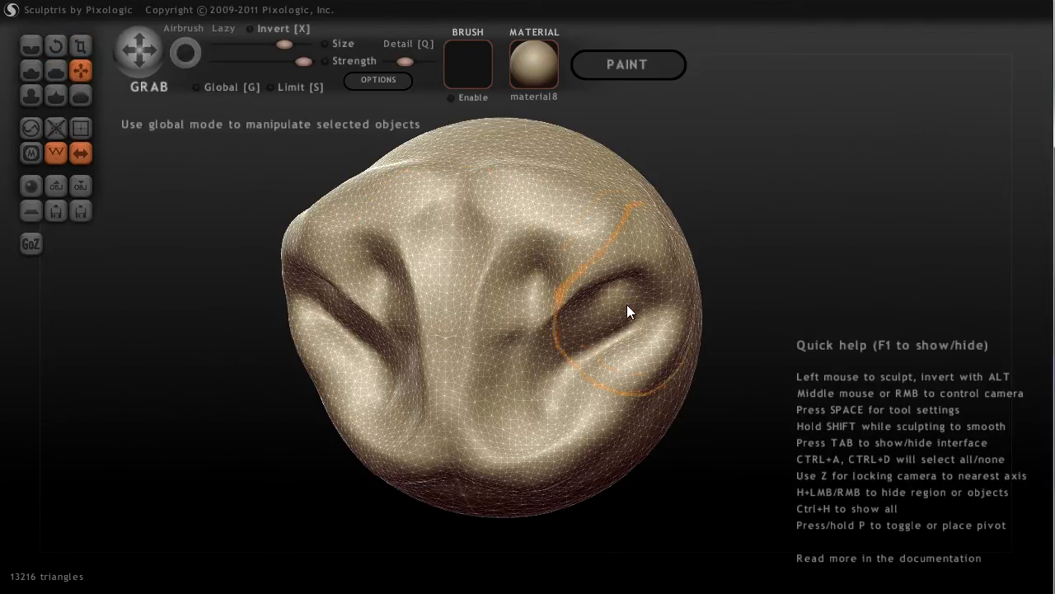
drag(579, 273, 607, 240)
mouse_move(538, 233)
mouse_down()
mouse_move(511, 217)
mouse_move(505, 272)
mouse_move(484, 290)
mouse_up()
drag(495, 346, 478, 340)
drag(535, 416, 524, 409)
mouse_move(597, 414)
mouse_down()
mouse_move(588, 397)
mouse_move(676, 340)
mouse_move(690, 295)
mouse_move(651, 276)
mouse_move(579, 291)
mouse_move(574, 278)
mouse_up()
mouse_move(855, 225)
middle_down()
mouse_move(780, 224)
mouse_move(808, 231)
mouse_move(791, 236)
middle_up()
Soften the folds and creases inside the front hollows with the Smooth brush
click(80, 95)
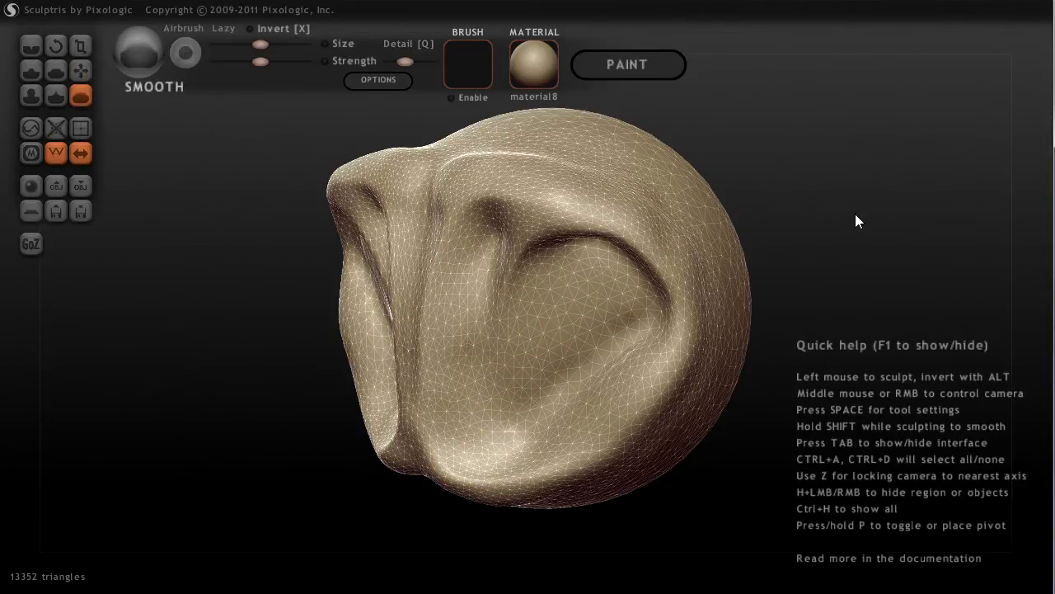
middle_drag(855, 221, 918, 226)
mouse_move(555, 302)
mouse_down()
mouse_move(531, 348)
mouse_move(560, 421)
mouse_move(648, 313)
mouse_move(631, 344)
mouse_move(655, 323)
mouse_move(587, 430)
mouse_move(512, 443)
mouse_move(486, 316)
mouse_move(586, 252)
mouse_move(553, 278)
mouse_move(605, 260)
mouse_move(566, 287)
mouse_move(725, 337)
mouse_move(509, 348)
mouse_up()
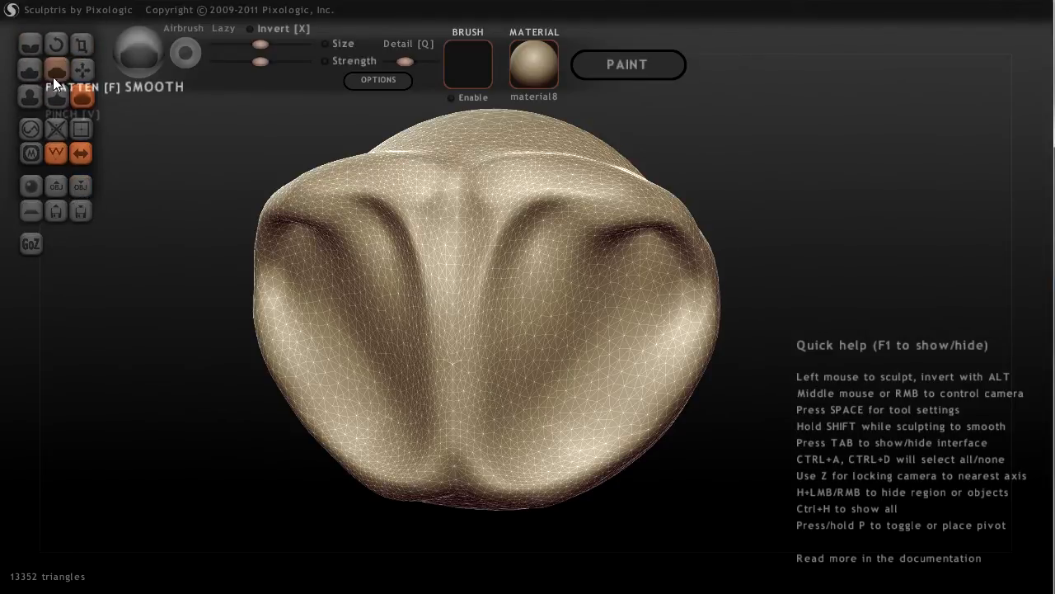
Build up the surface inside the front hollows with the Draw brush and check the form from above and the side
click(30, 71)
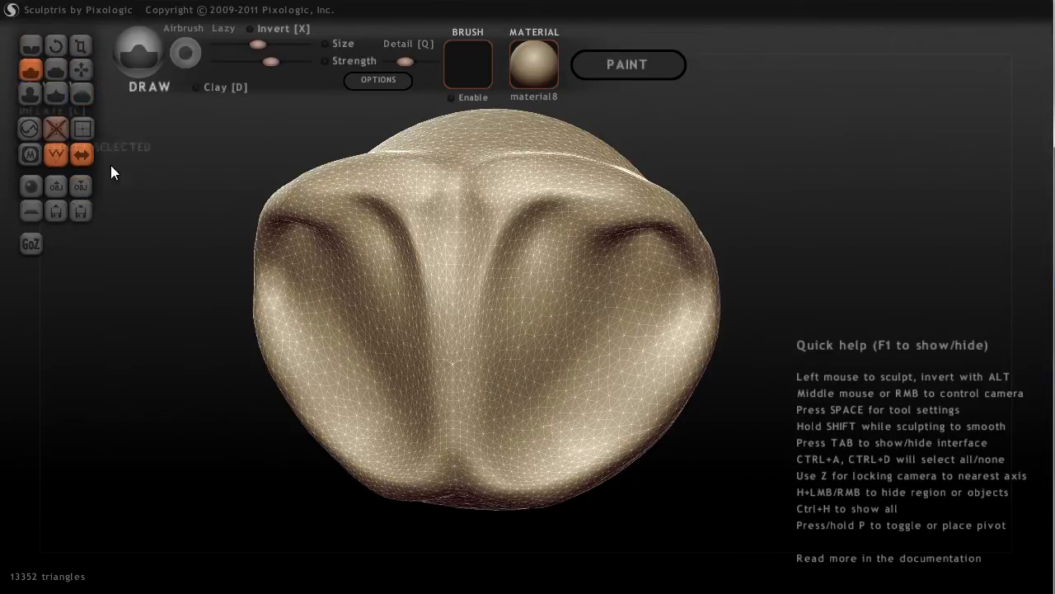
mouse_move(586, 337)
mouse_down()
mouse_move(574, 361)
mouse_move(627, 306)
mouse_move(555, 361)
mouse_move(574, 321)
mouse_move(589, 367)
mouse_move(521, 395)
mouse_move(584, 375)
mouse_move(577, 272)
mouse_move(608, 264)
mouse_move(569, 278)
mouse_move(605, 337)
mouse_move(613, 318)
mouse_move(613, 362)
mouse_move(520, 419)
mouse_move(551, 267)
mouse_move(532, 323)
mouse_move(544, 250)
mouse_move(643, 334)
mouse_up()
mouse_move(798, 271)
mouse_down()
mouse_move(748, 274)
mouse_move(735, 251)
mouse_move(870, 253)
mouse_move(819, 267)
mouse_up()
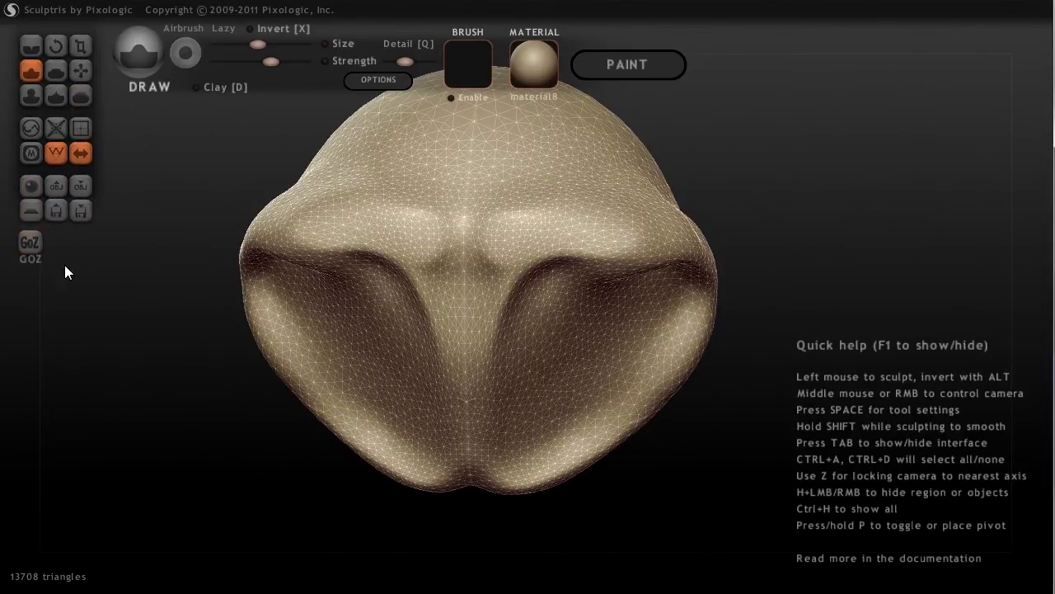
drag(717, 198, 605, 110)
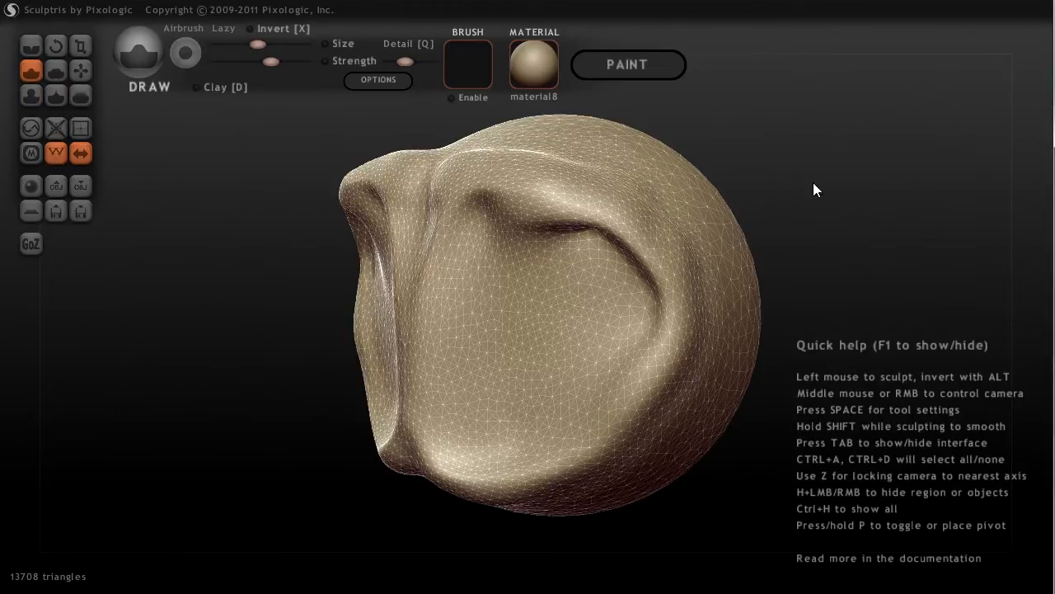
Draw several diagonal strokes on the plain back of the form, alternating between normal and inverted Draw brush
mouse_move(820, 200)
mouse_down()
mouse_move(785, 220)
mouse_move(623, 236)
mouse_move(633, 235)
mouse_move(722, 345)
mouse_up()
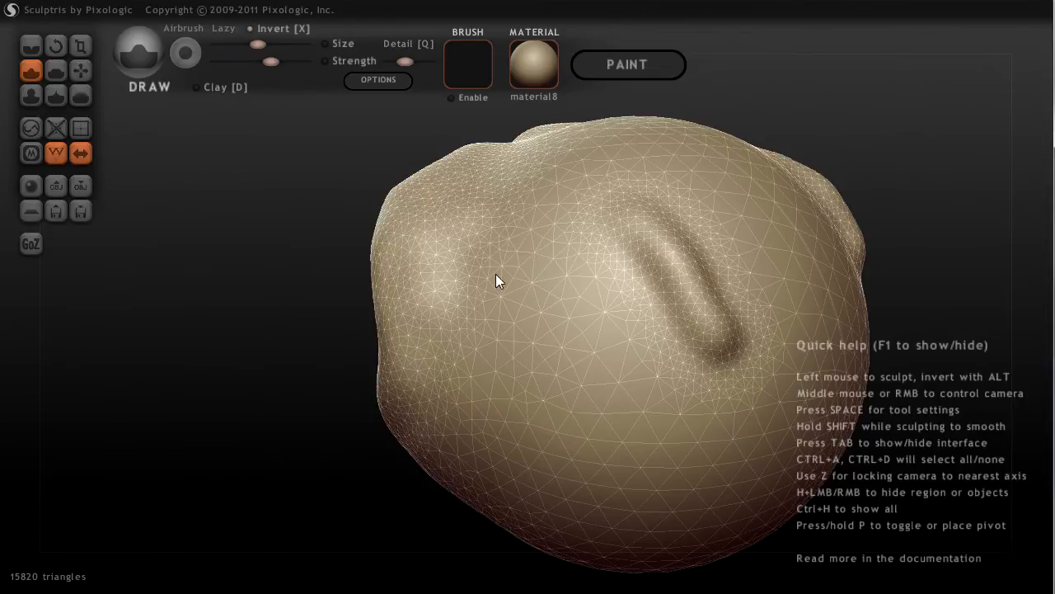
mouse_move(563, 262)
mouse_down()
mouse_move(600, 291)
mouse_move(659, 380)
mouse_up()
drag(602, 296, 557, 261)
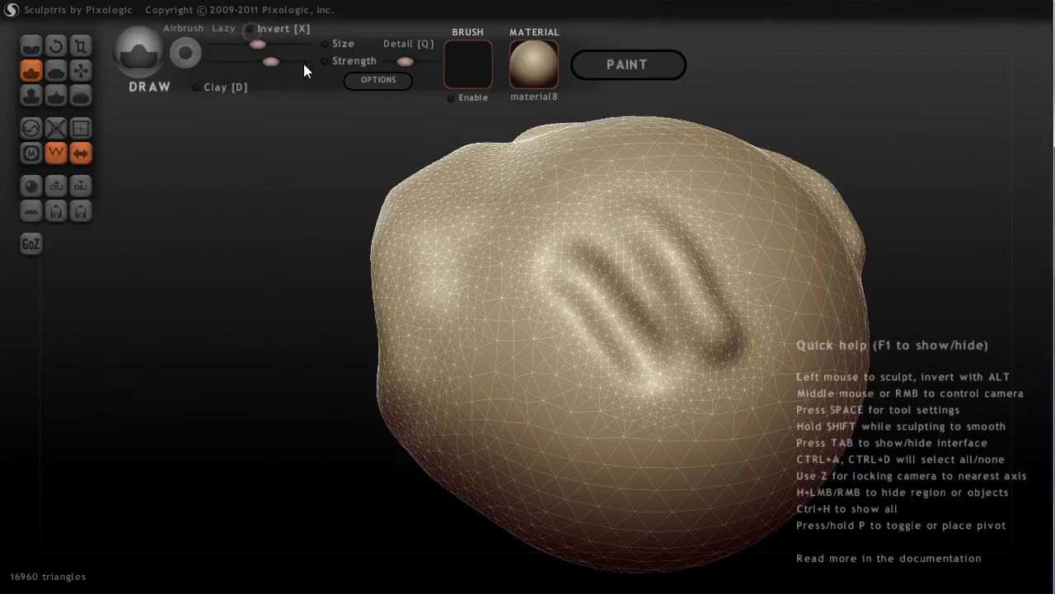
drag(524, 330, 591, 408)
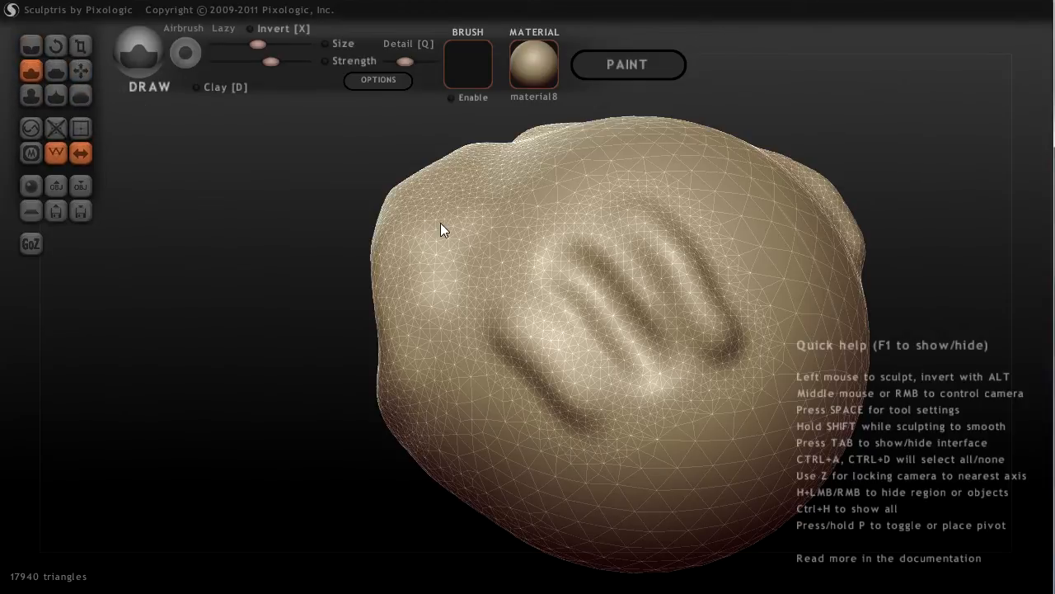
mouse_move(868, 163)
mouse_down()
mouse_move(943, 94)
mouse_move(942, 146)
mouse_move(676, 248)
mouse_move(766, 232)
mouse_move(785, 324)
mouse_move(647, 244)
mouse_move(741, 316)
mouse_move(639, 340)
mouse_move(689, 364)
mouse_up()
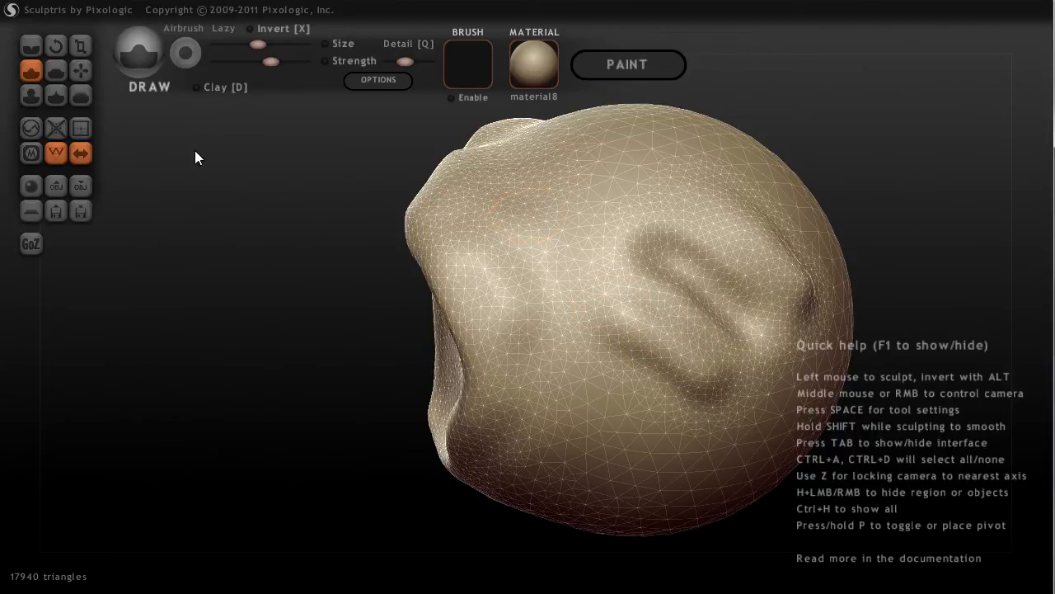
mouse_move(292, 222)
mouse_down()
mouse_move(309, 212)
mouse_move(408, 210)
mouse_move(422, 192)
mouse_up()
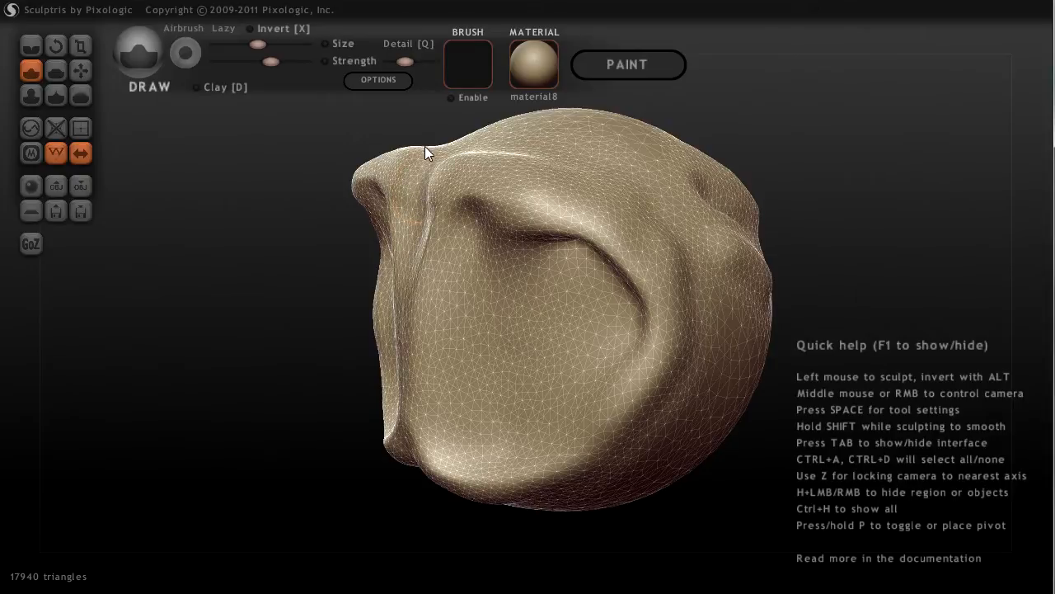
Apply the 00ZBrush_RedWax material to the form and hide its wireframe
click(527, 65)
click(473, 194)
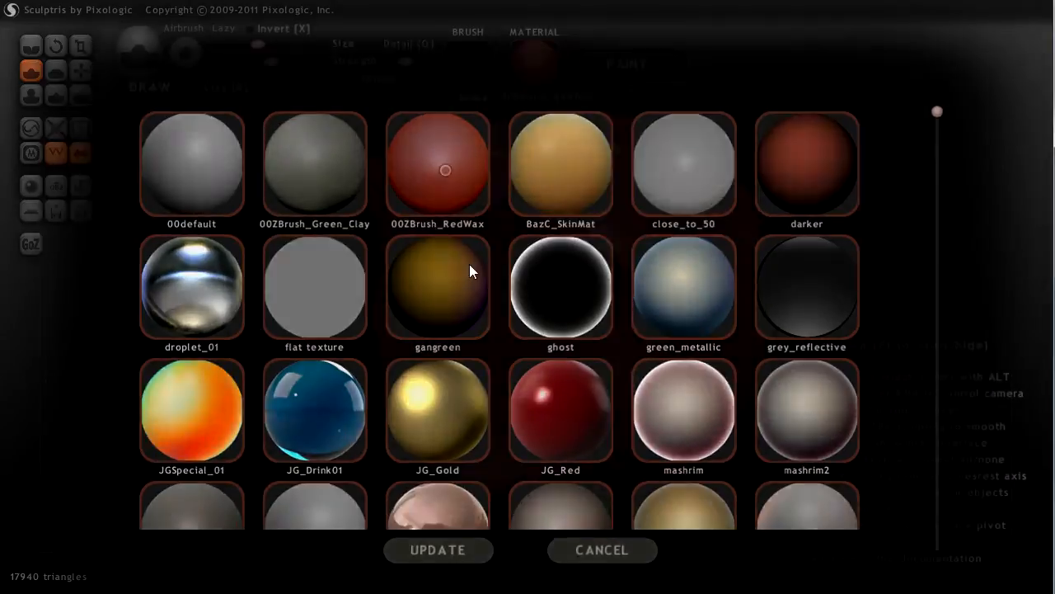
click(55, 153)
drag(333, 292, 480, 91)
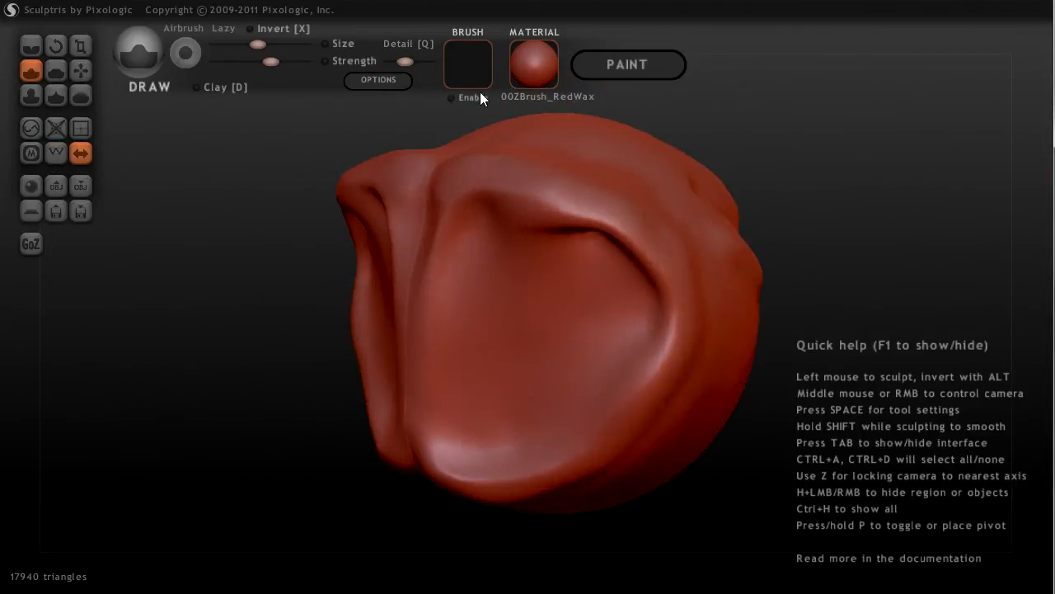
Try the JG_Drink01 material and material4 on the form
click(540, 78)
click(318, 410)
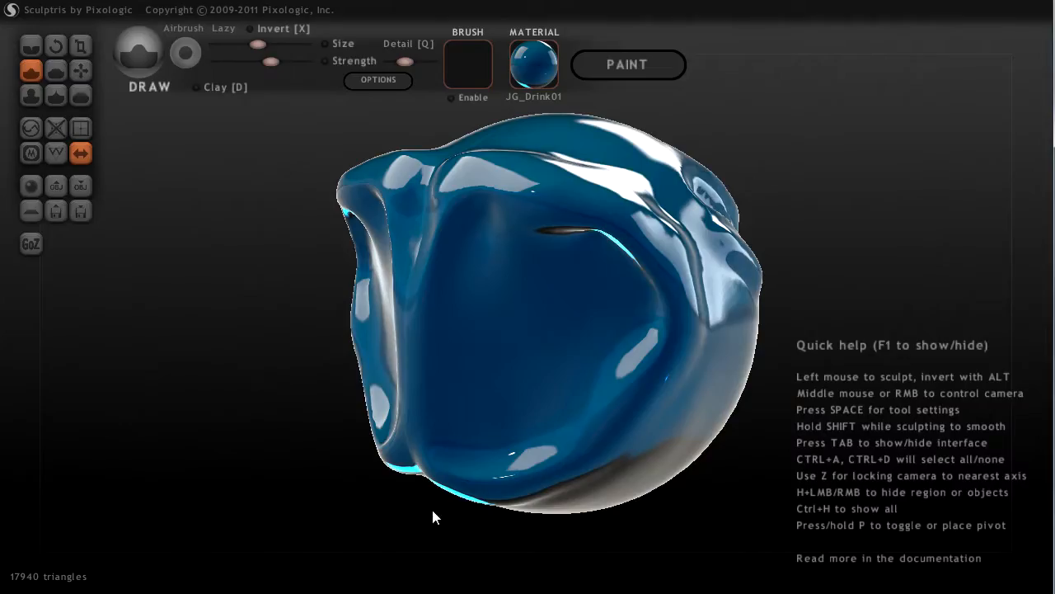
click(539, 62)
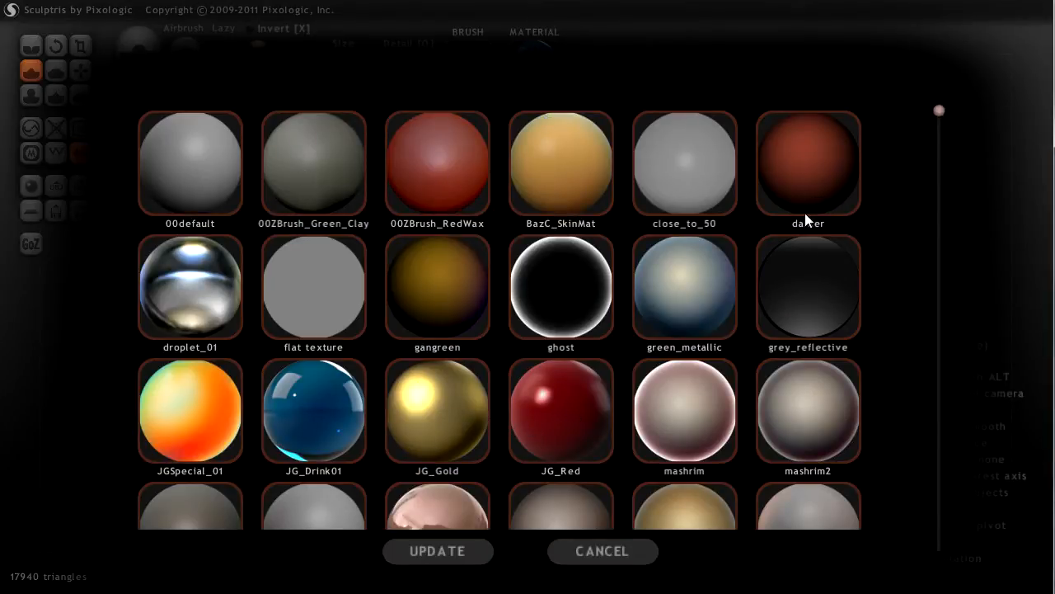
drag(939, 112, 897, 340)
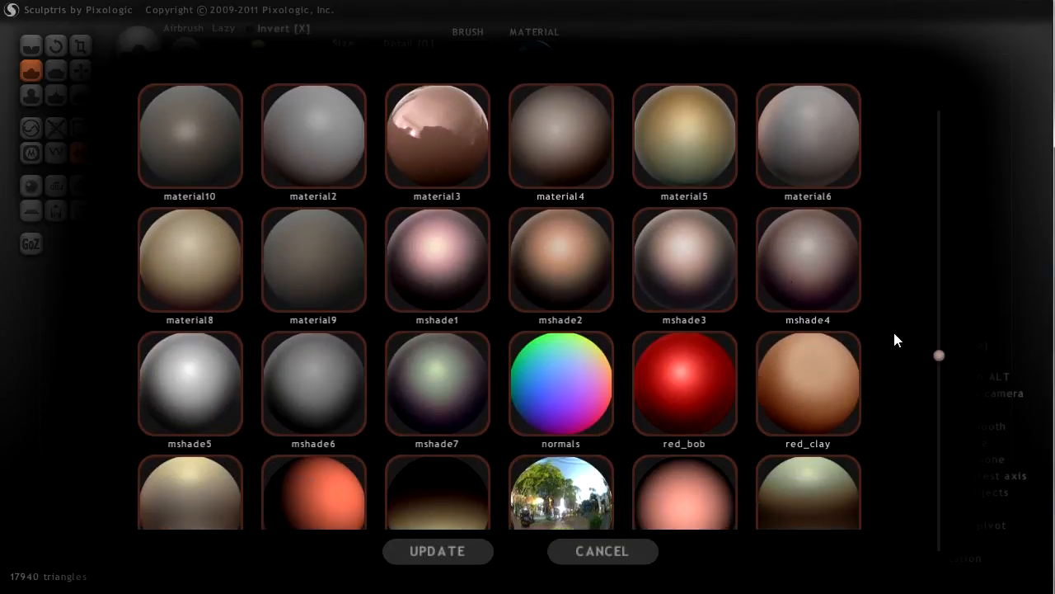
click(596, 166)
Apply the red_clay material and add Draw brush strokes along the upper front edge of the hollows
click(544, 65)
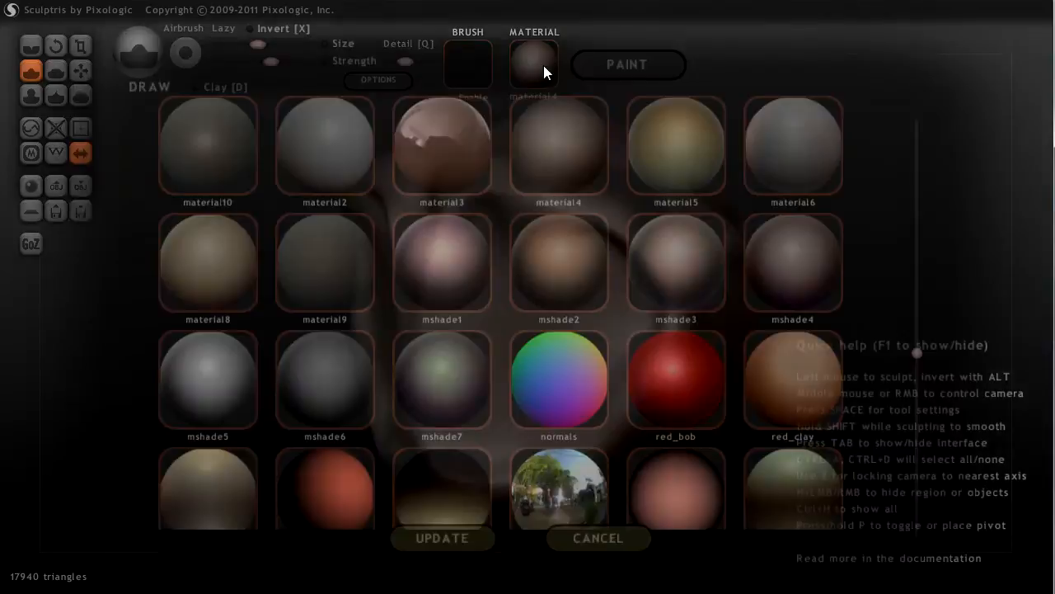
drag(937, 356, 939, 500)
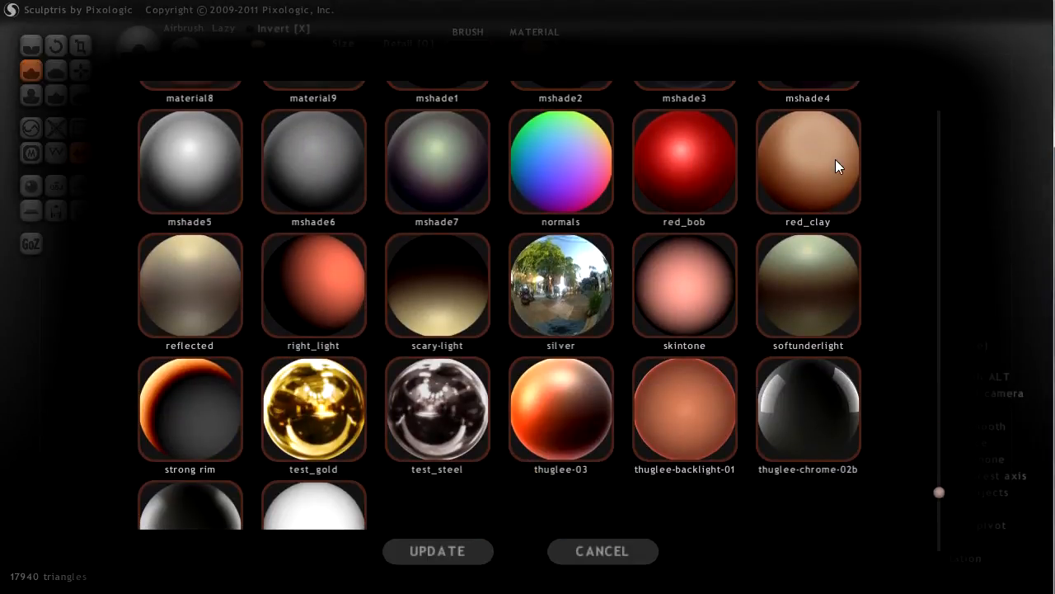
click(836, 166)
mouse_move(867, 199)
mouse_down()
mouse_move(784, 235)
mouse_move(917, 182)
mouse_up()
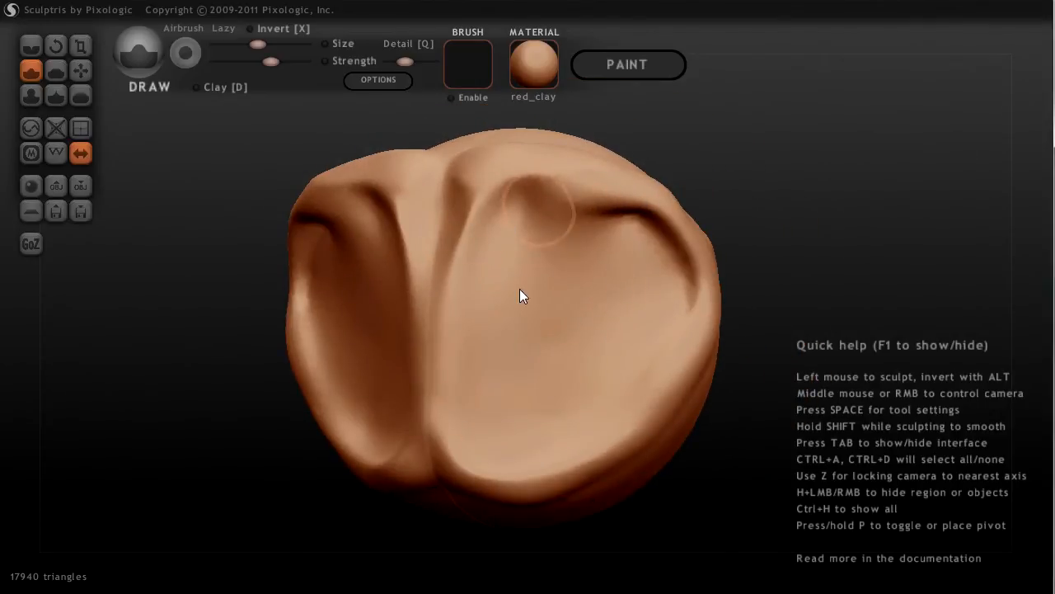
mouse_move(503, 196)
mouse_down()
mouse_move(483, 201)
mouse_move(450, 252)
mouse_move(431, 328)
mouse_move(437, 451)
mouse_move(561, 471)
mouse_move(679, 372)
mouse_move(687, 229)
mouse_move(573, 183)
mouse_move(474, 198)
mouse_move(415, 354)
mouse_move(443, 229)
mouse_move(543, 172)
mouse_up()
drag(880, 185, 812, 268)
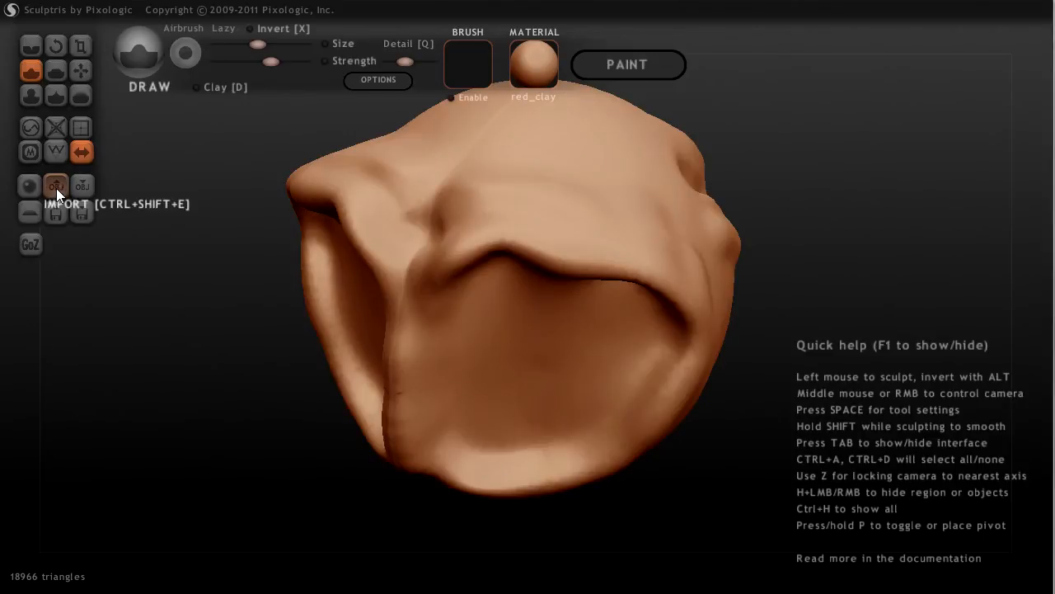
Import objetc4d.obj as a new scene, discarding the current sculpt and declining to enter paint mode
click(56, 188)
drag(528, 191, 254, 63)
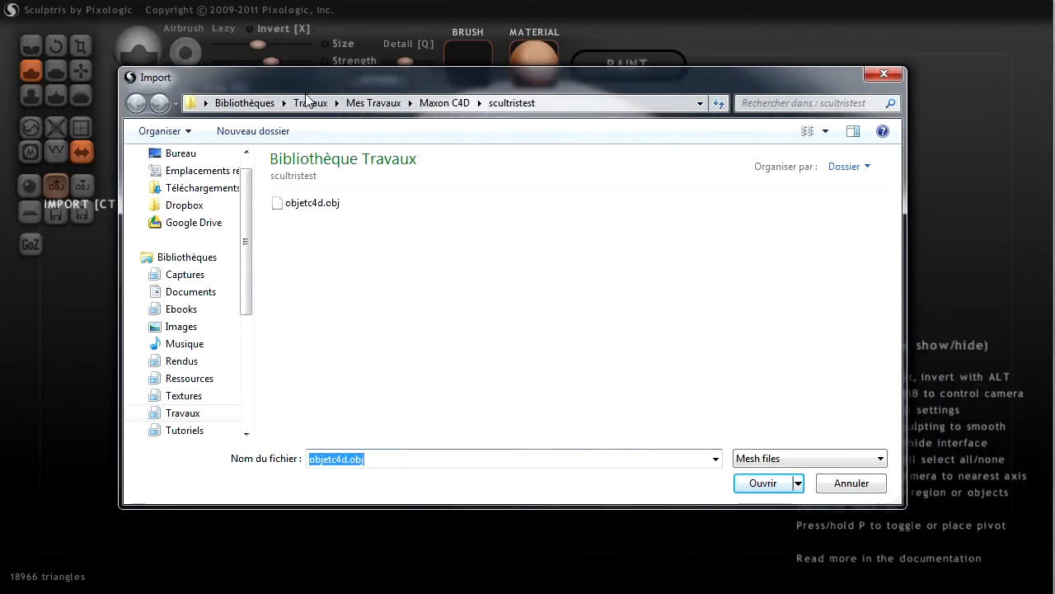
click(310, 204)
click(760, 483)
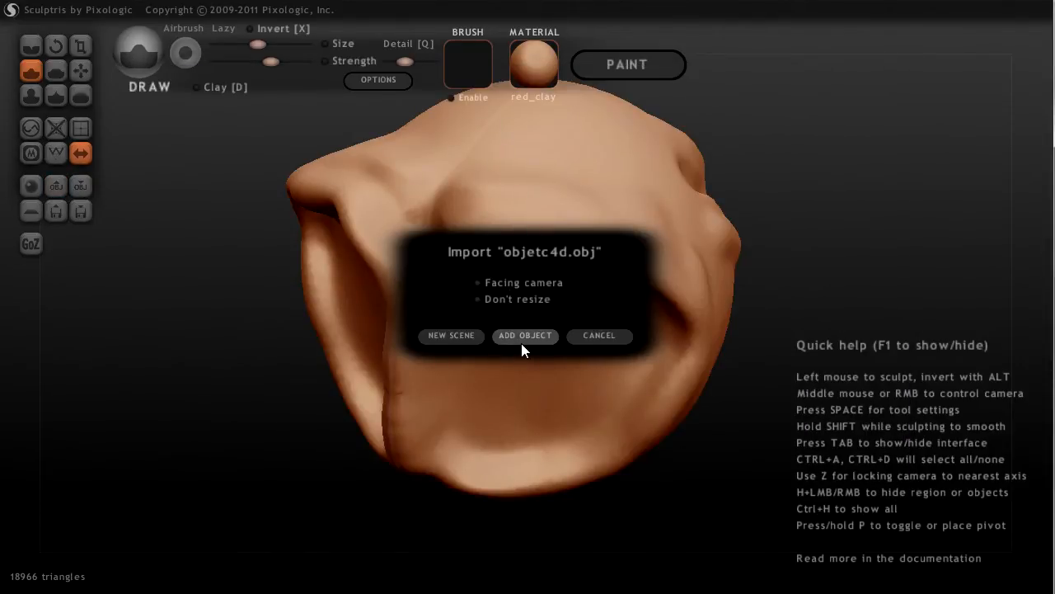
click(459, 340)
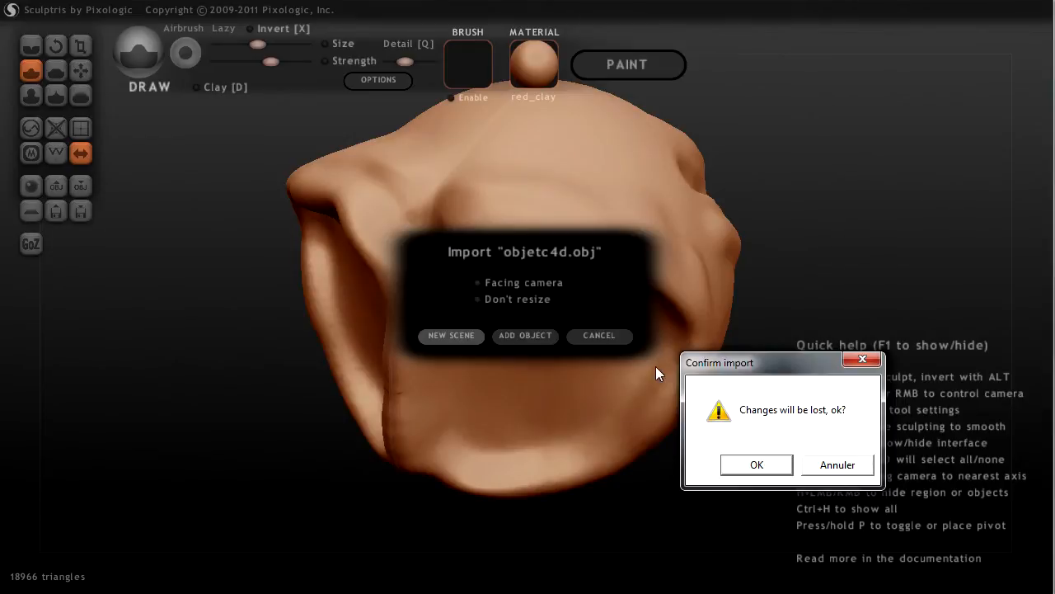
click(740, 467)
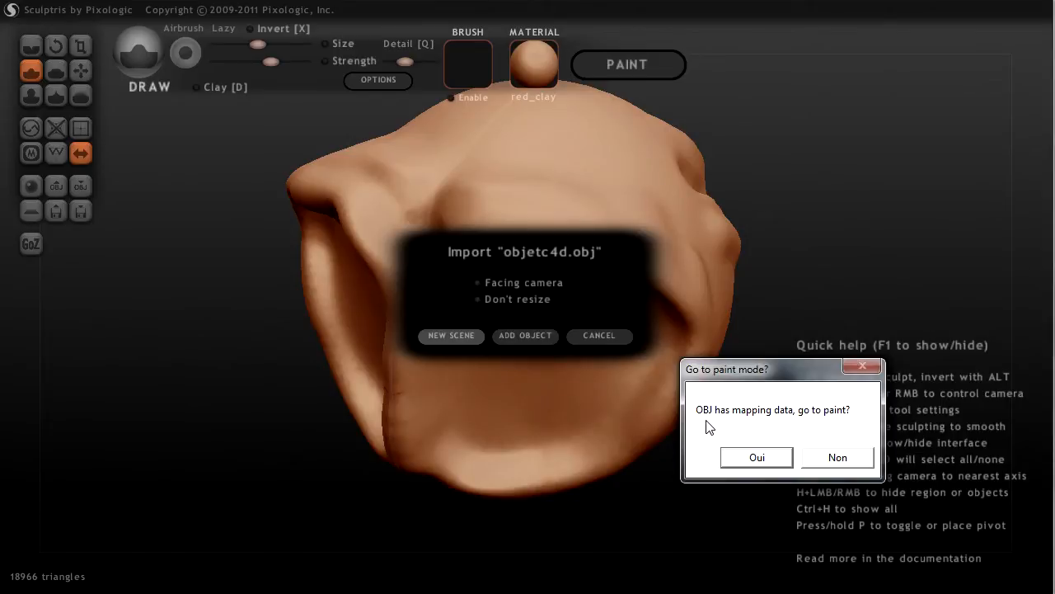
click(840, 457)
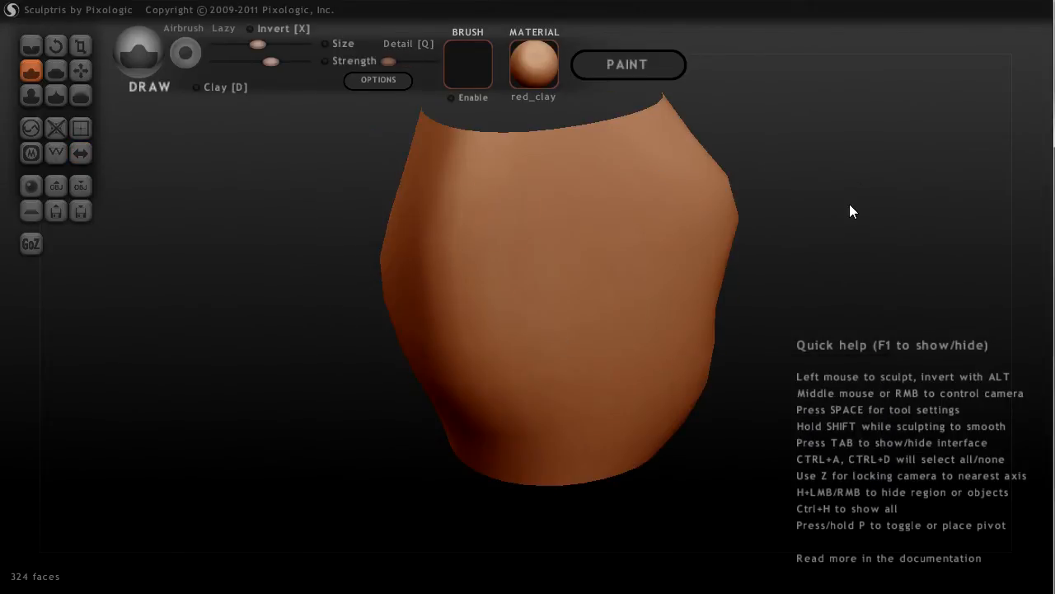
Inspect the imported object from several angles, raise the brush detail slightly and show the mesh wireframe
drag(821, 216, 812, 193)
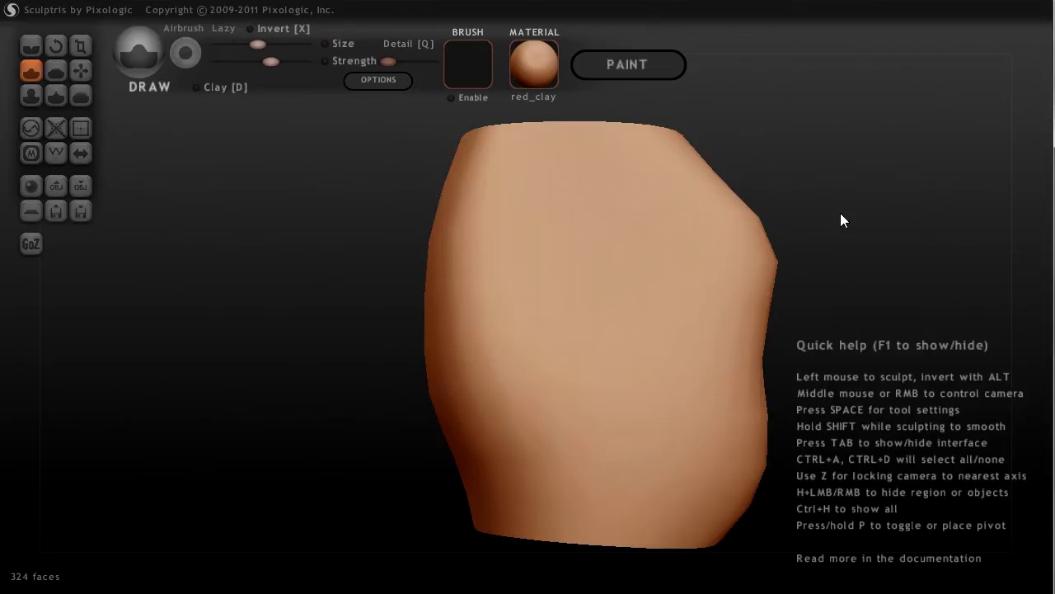
scroll(622, 380, down, 3)
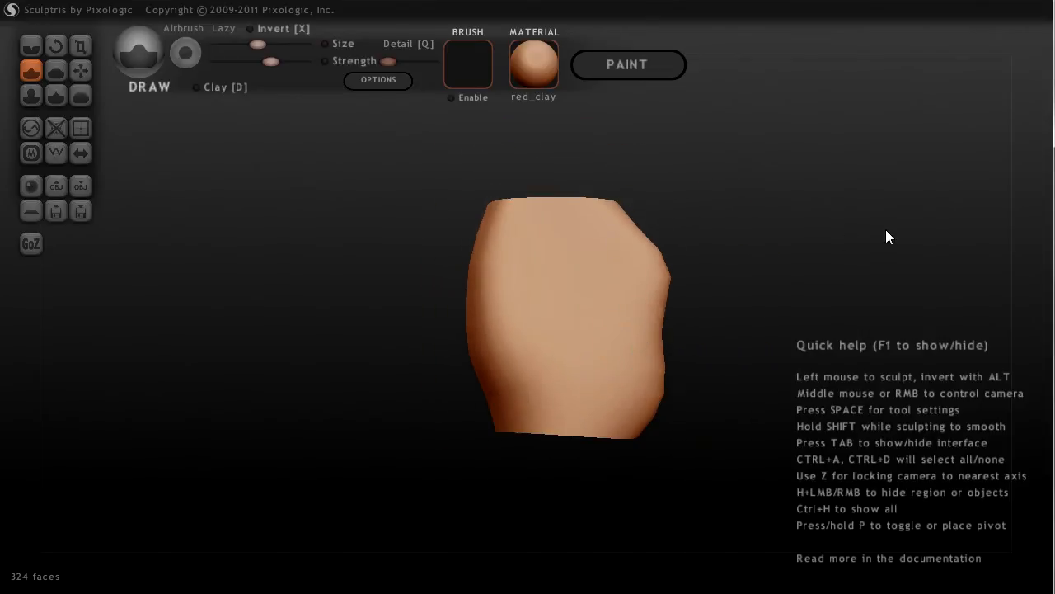
drag(888, 237, 681, 259)
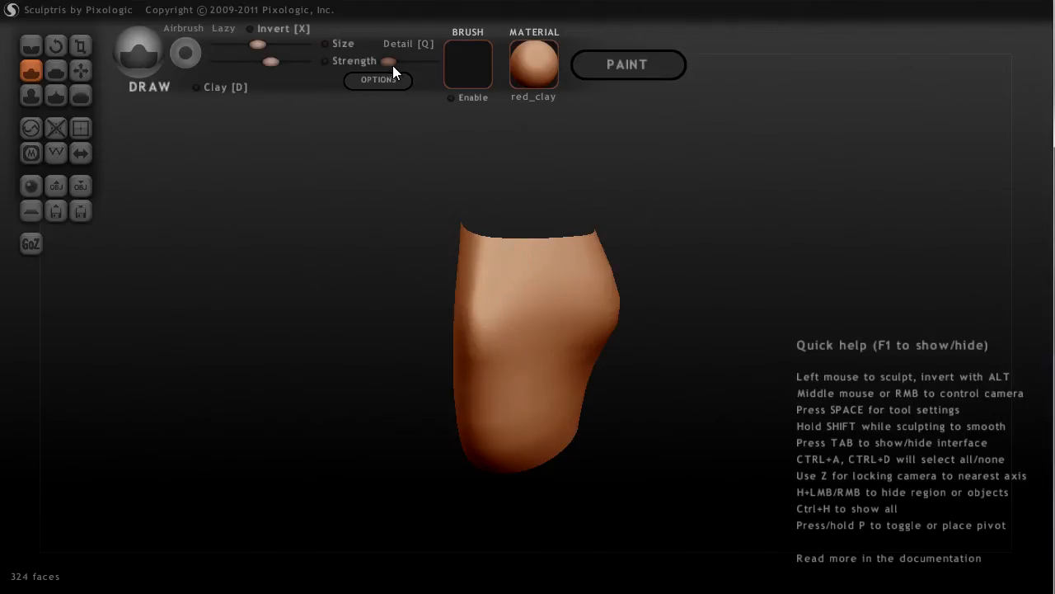
click(56, 153)
middle_drag(716, 276, 622, 253)
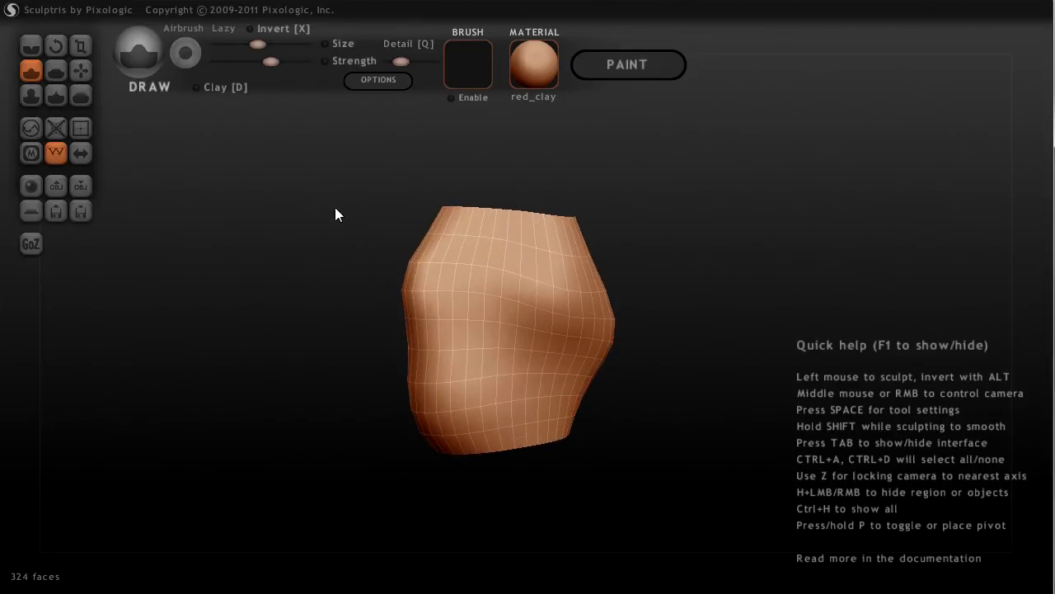
Reduce the Draw brush size, undo a test stroke and sculpt long vertical ridges down the front of the imported mesh
key(space)
drag(494, 259, 493, 272)
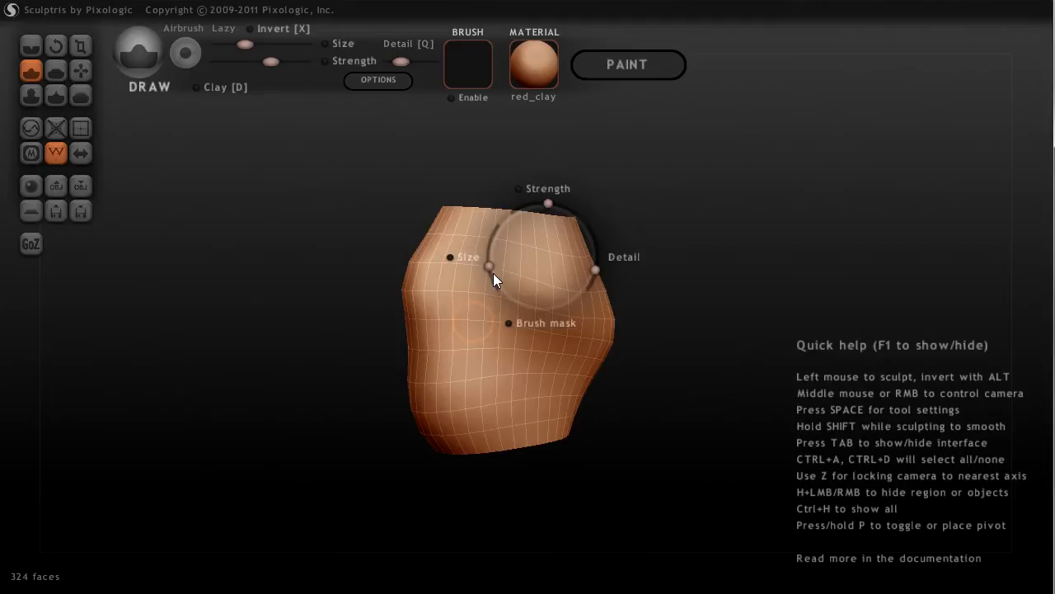
mouse_move(456, 314)
mouse_down()
mouse_move(480, 309)
mouse_move(577, 340)
mouse_move(450, 308)
mouse_move(475, 345)
mouse_up()
key(ctrl+z)
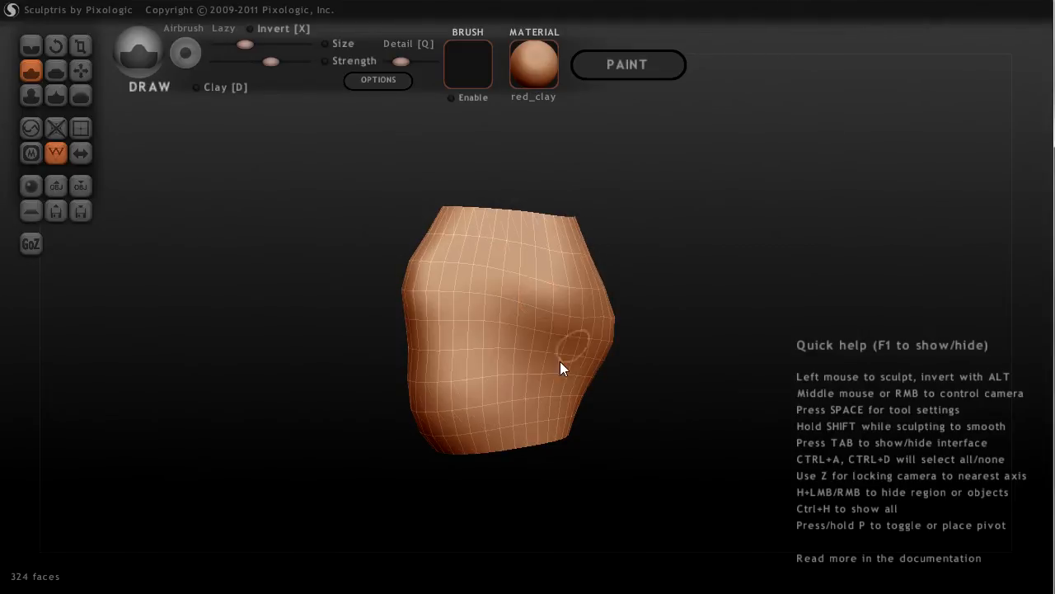
drag(467, 297, 460, 429)
mouse_move(497, 287)
mouse_down()
mouse_move(476, 417)
mouse_move(504, 288)
mouse_move(521, 405)
mouse_move(542, 309)
mouse_move(561, 384)
mouse_move(549, 259)
mouse_move(574, 316)
mouse_move(576, 363)
mouse_up()
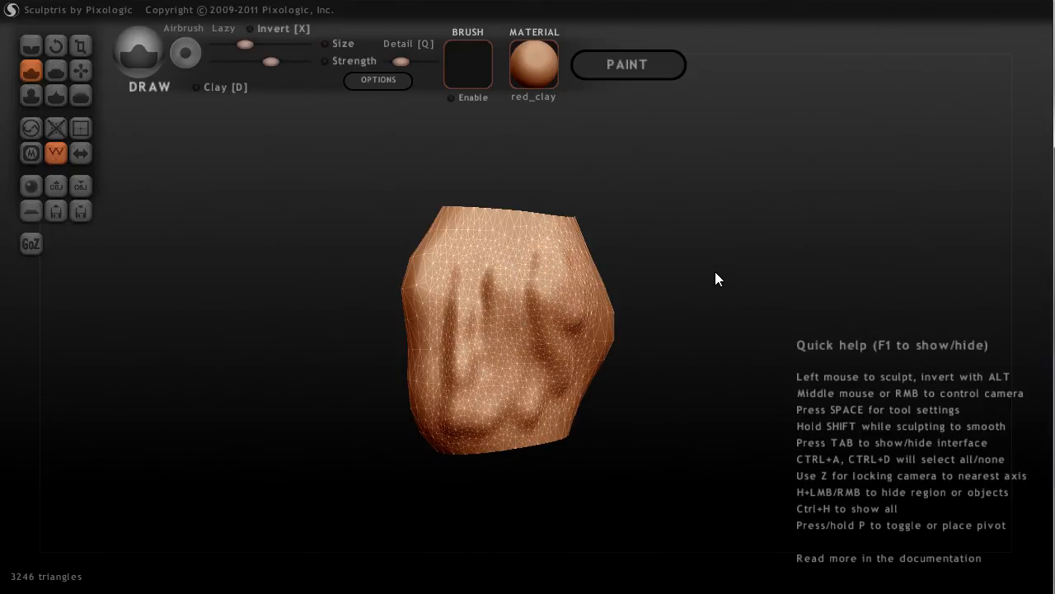
Extend the vertical Draw brush ridges around the remaining sides of the imported mesh
drag(715, 271, 795, 276)
mouse_move(597, 305)
mouse_down()
mouse_move(530, 271)
mouse_move(522, 414)
mouse_up()
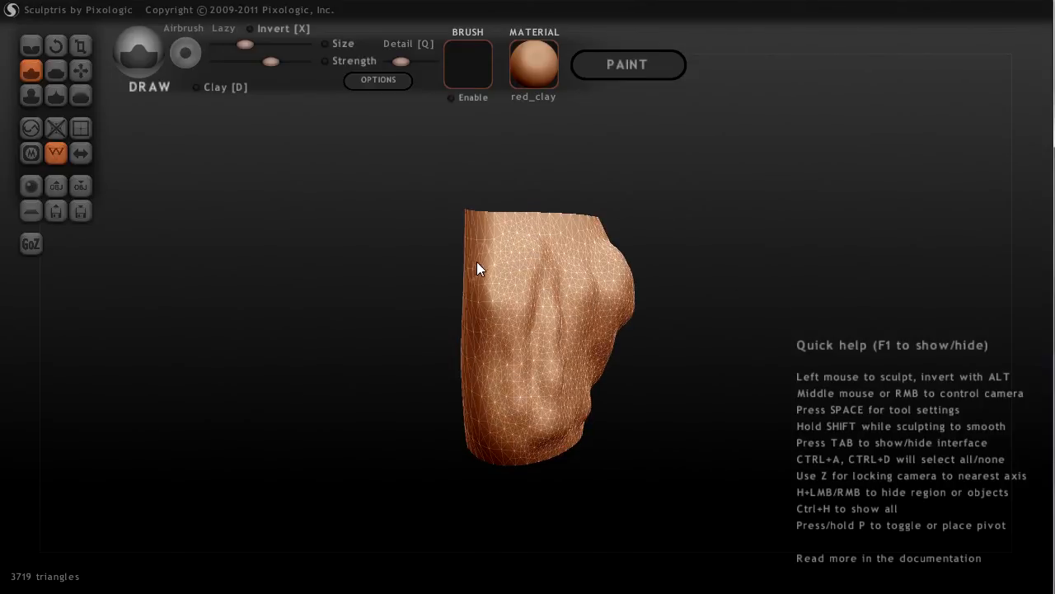
drag(479, 269, 479, 388)
drag(387, 363, 541, 313)
mouse_move(562, 256)
mouse_down()
mouse_move(570, 431)
mouse_move(541, 393)
mouse_move(537, 261)
mouse_move(527, 379)
mouse_up()
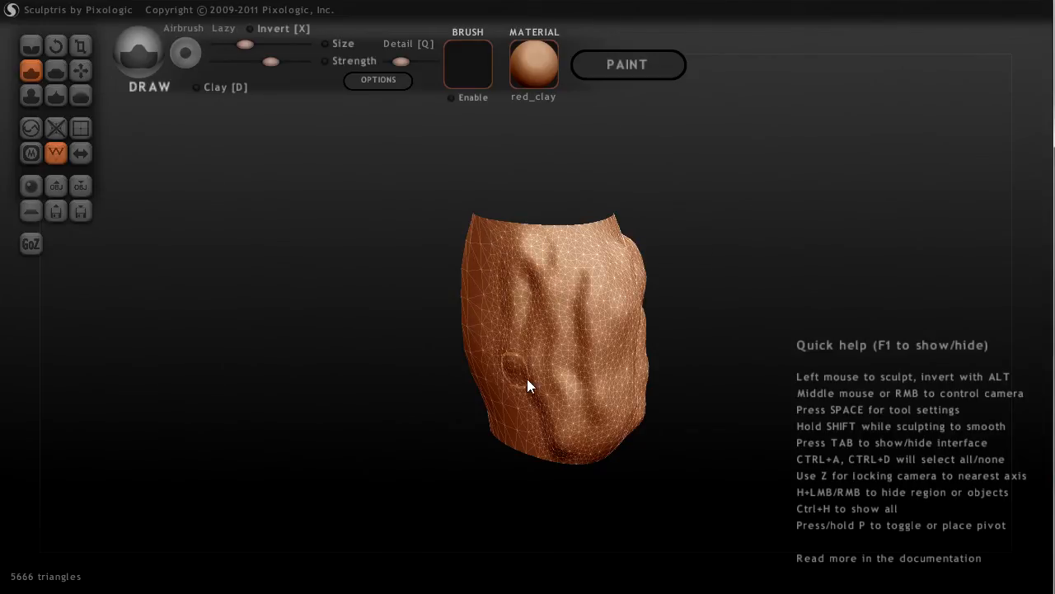
Sculpt long vertical Draw brush ridges over the still smooth sides of the imported mesh
mouse_move(510, 445)
mouse_down()
mouse_move(505, 269)
mouse_move(494, 231)
mouse_up()
drag(340, 353, 481, 347)
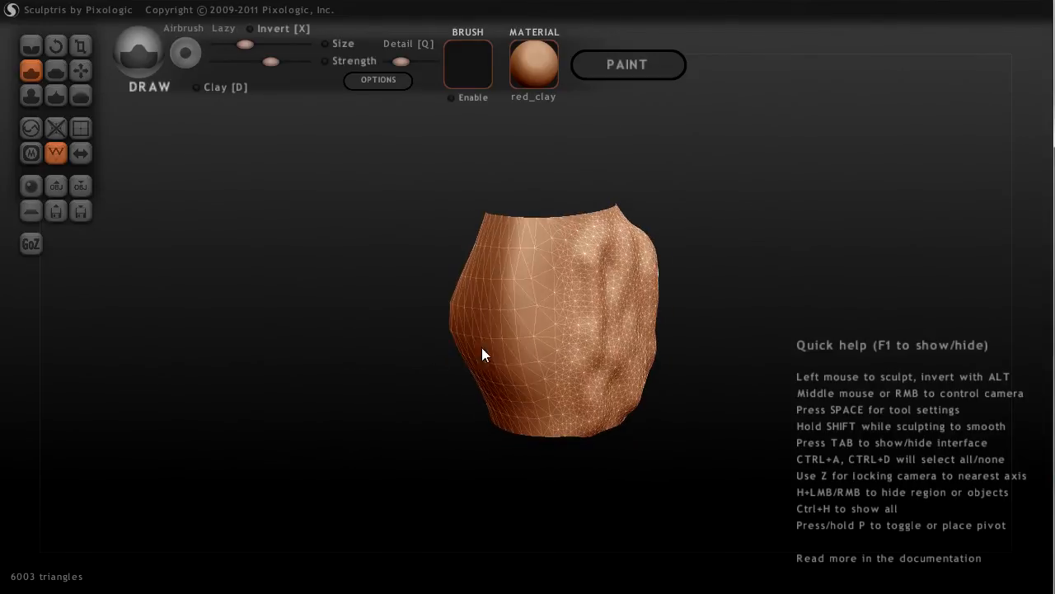
mouse_move(559, 222)
mouse_down()
mouse_move(560, 423)
mouse_move(507, 285)
mouse_up()
mouse_move(368, 284)
mouse_down()
mouse_move(438, 297)
mouse_move(486, 265)
mouse_up()
mouse_move(540, 232)
mouse_down()
mouse_move(548, 359)
mouse_move(534, 418)
mouse_up()
drag(333, 407, 416, 387)
drag(542, 237, 538, 405)
drag(519, 206, 483, 425)
mouse_move(363, 458)
mouse_down()
mouse_move(318, 447)
mouse_move(520, 262)
mouse_move(506, 426)
mouse_up()
drag(487, 375, 485, 227)
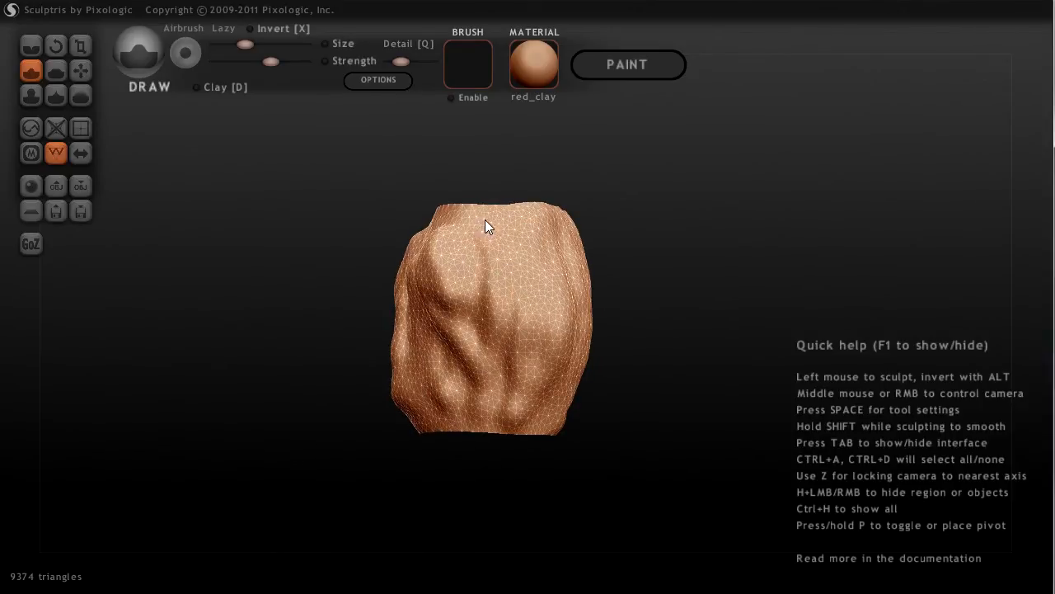
Add short Draw strokes between the ridges, smooth part of the surface and check the mesh from other angles
drag(245, 330, 371, 305)
drag(493, 281, 511, 344)
mouse_move(550, 438)
mouse_down()
mouse_move(509, 454)
mouse_move(532, 424)
mouse_move(496, 441)
mouse_move(469, 415)
mouse_move(448, 454)
mouse_move(459, 371)
mouse_move(503, 318)
mouse_move(542, 297)
mouse_move(551, 420)
mouse_up()
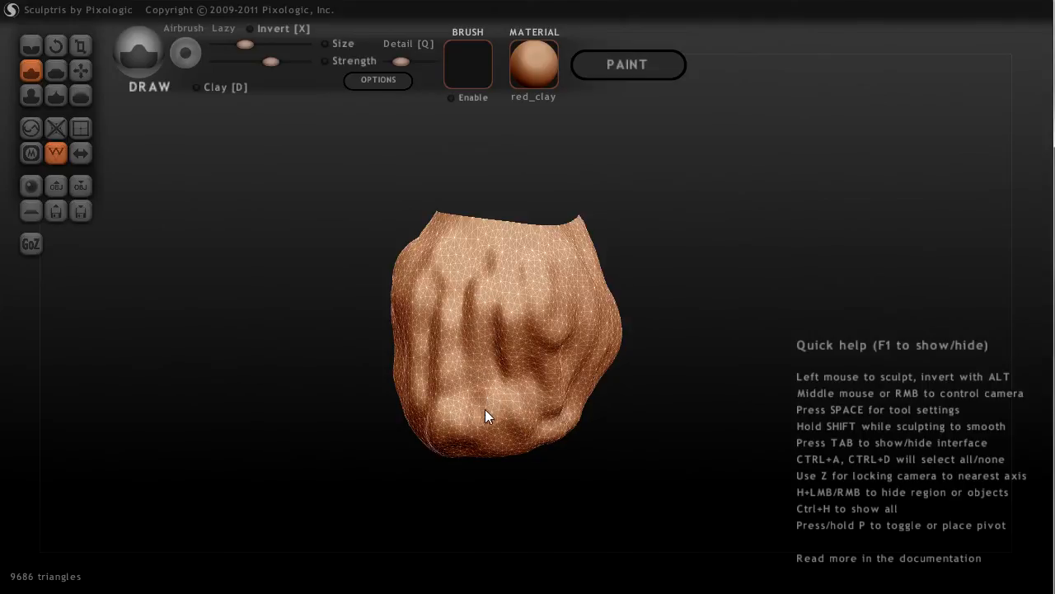
mouse_move(504, 337)
shift+mouse_down()
mouse_move(476, 264)
mouse_move(434, 279)
mouse_move(619, 317)
shift+mouse_up()
middle_drag(611, 319, 812, 290)
mouse_move(528, 316)
mouse_down()
mouse_move(540, 228)
mouse_move(530, 334)
mouse_move(516, 299)
mouse_move(469, 335)
mouse_up()
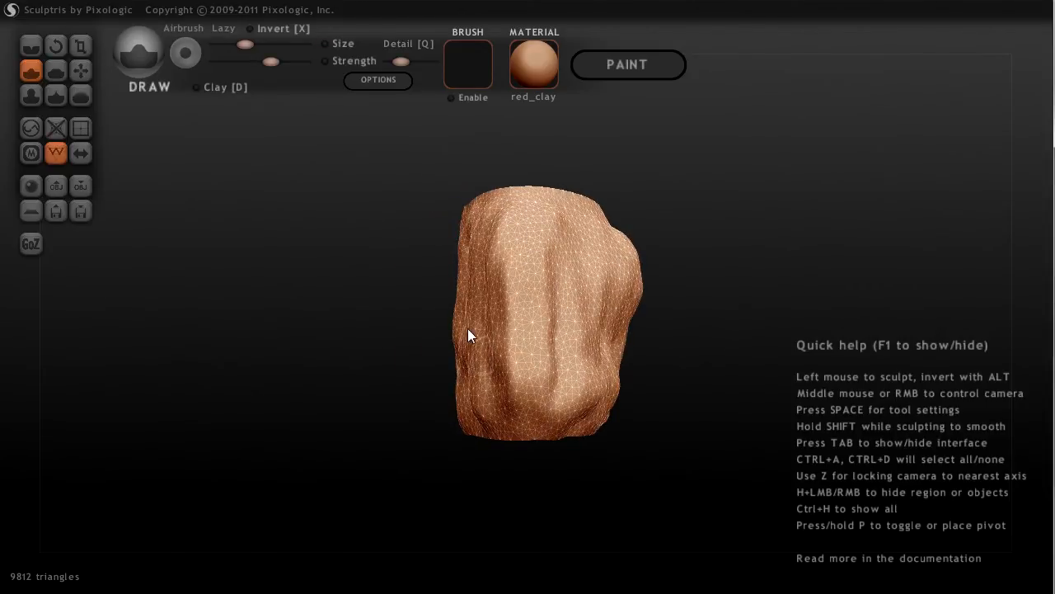
middle_drag(469, 335, 413, 376)
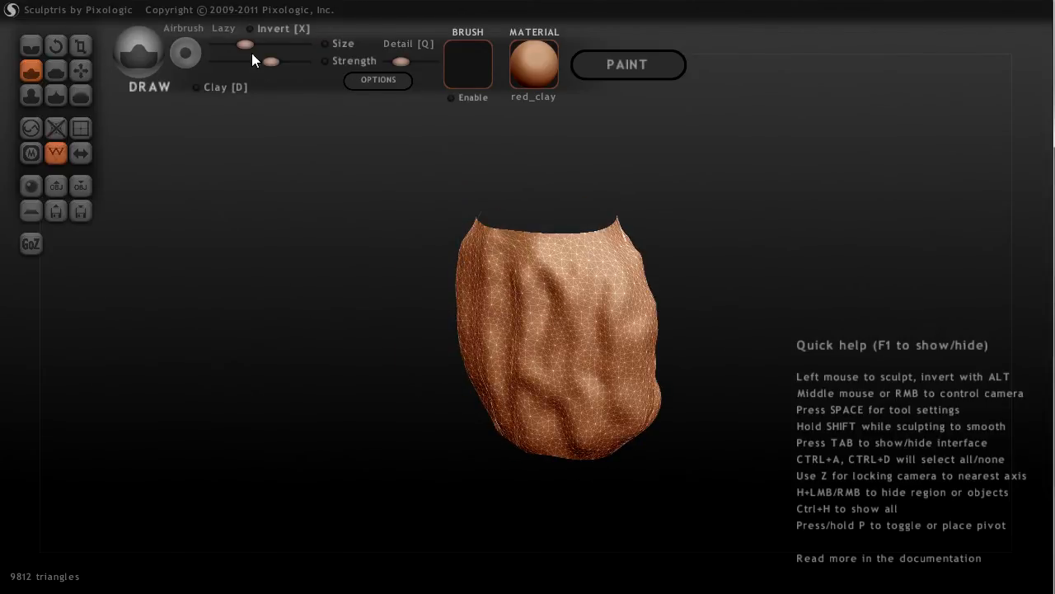
Reduce the Draw brush size and detail slightly, then sculpt finer ridges across the front of the mesh
drag(244, 50, 229, 51)
mouse_move(587, 301)
mouse_down()
mouse_move(561, 353)
mouse_move(580, 394)
mouse_move(608, 387)
mouse_up()
drag(390, 64, 395, 61)
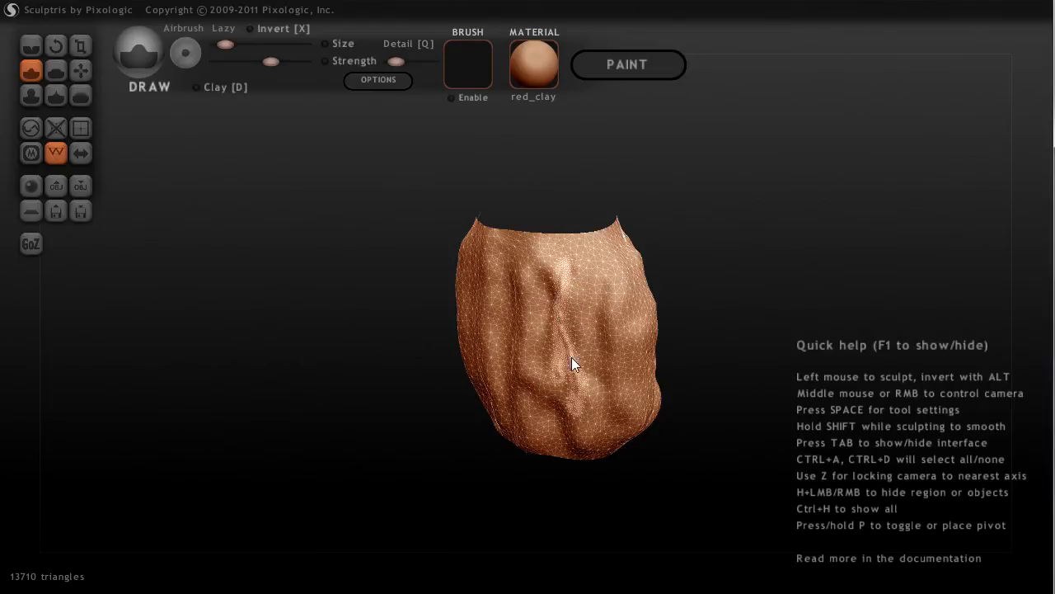
mouse_move(536, 305)
mouse_down()
mouse_move(532, 380)
mouse_move(548, 455)
mouse_move(632, 400)
mouse_move(641, 408)
mouse_move(641, 280)
mouse_move(492, 266)
mouse_move(380, 377)
mouse_up()
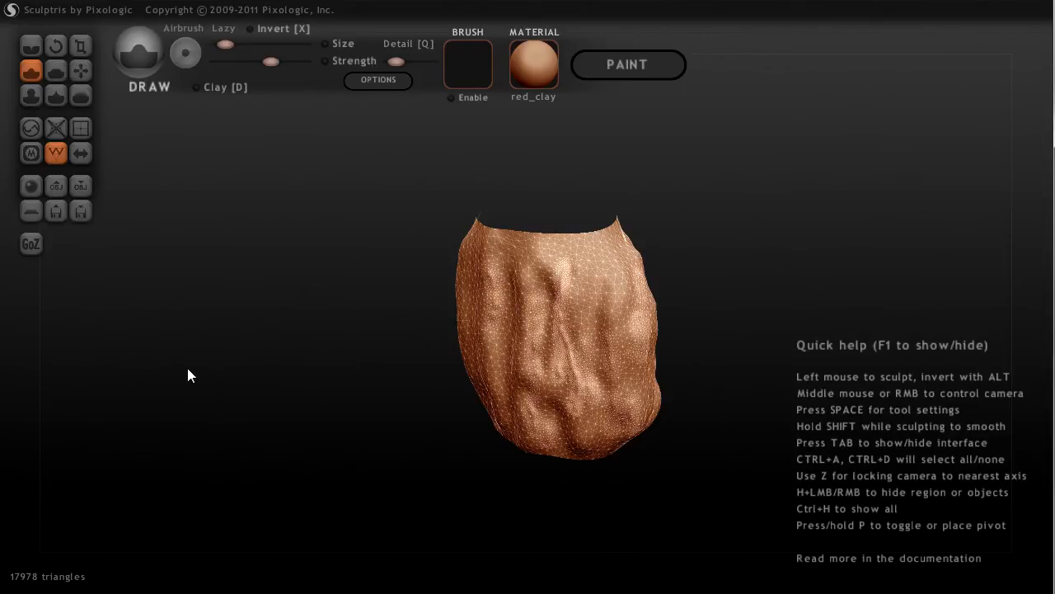
Reduce the triangle count of the selected mesh repeatedly, checking the simplified wireframe from another side
click(56, 130)
click(56, 130)
click(62, 134)
click(56, 131)
click(56, 131)
click(57, 132)
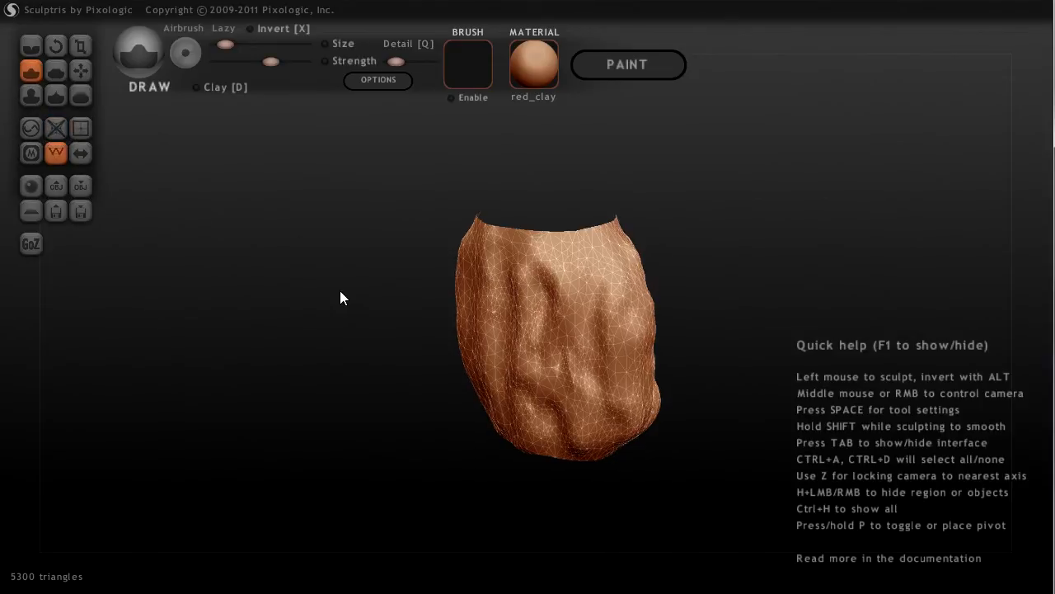
drag(342, 297, 440, 283)
click(56, 130)
click(57, 129)
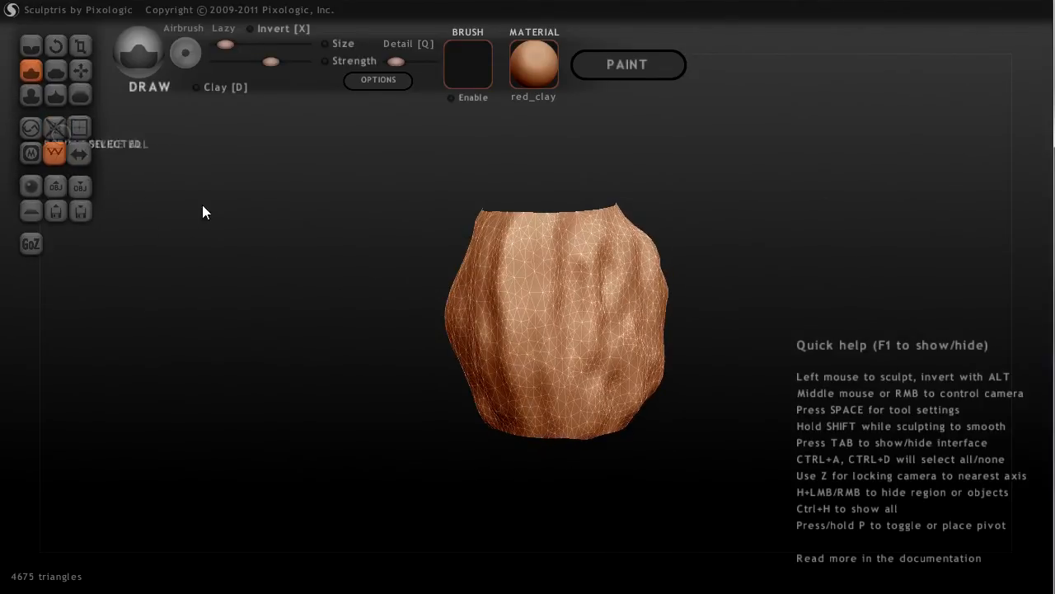
Sculpt a few fine vertical strokes on the smooth side and reduce the selected mesh twice more
drag(530, 266, 551, 445)
mouse_move(574, 353)
mouse_down()
mouse_move(490, 316)
mouse_move(516, 443)
mouse_up()
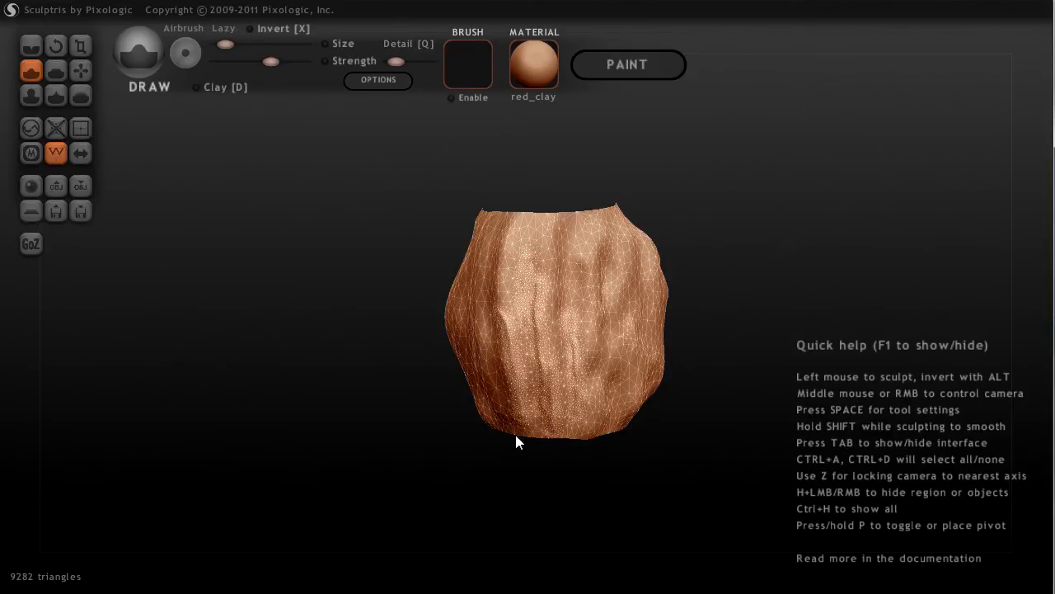
click(58, 133)
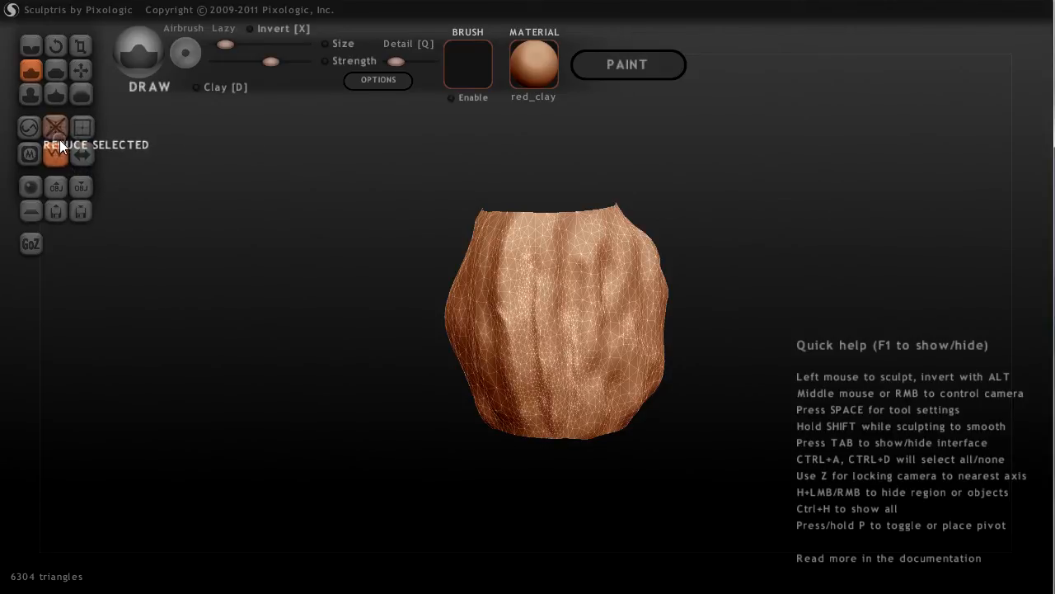
click(59, 141)
middle_drag(302, 275, 691, 196)
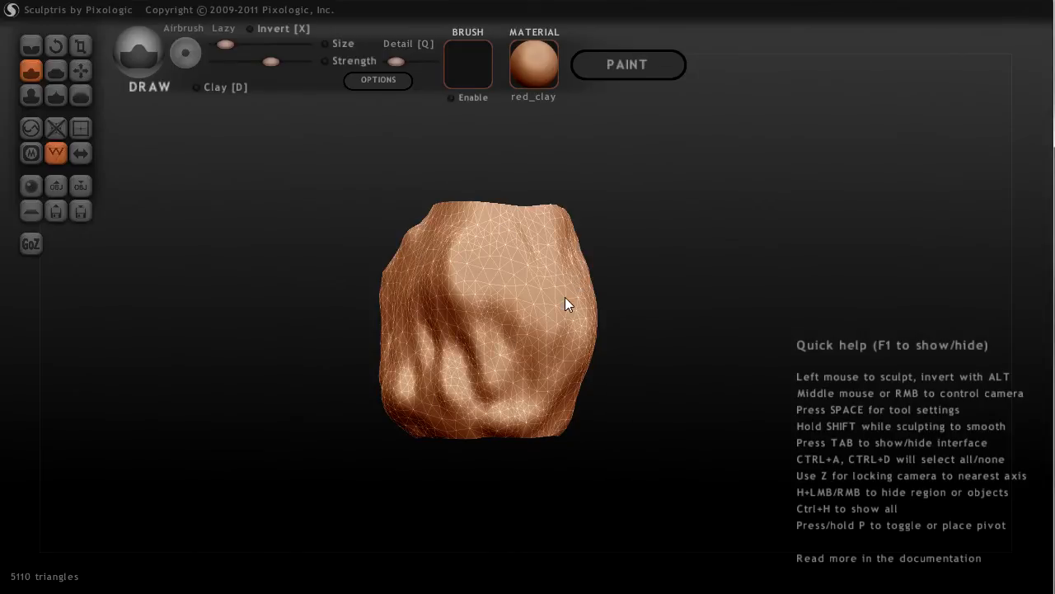
Export the sculpt as objetsculptris.obj in the scultristest folder
click(85, 183)
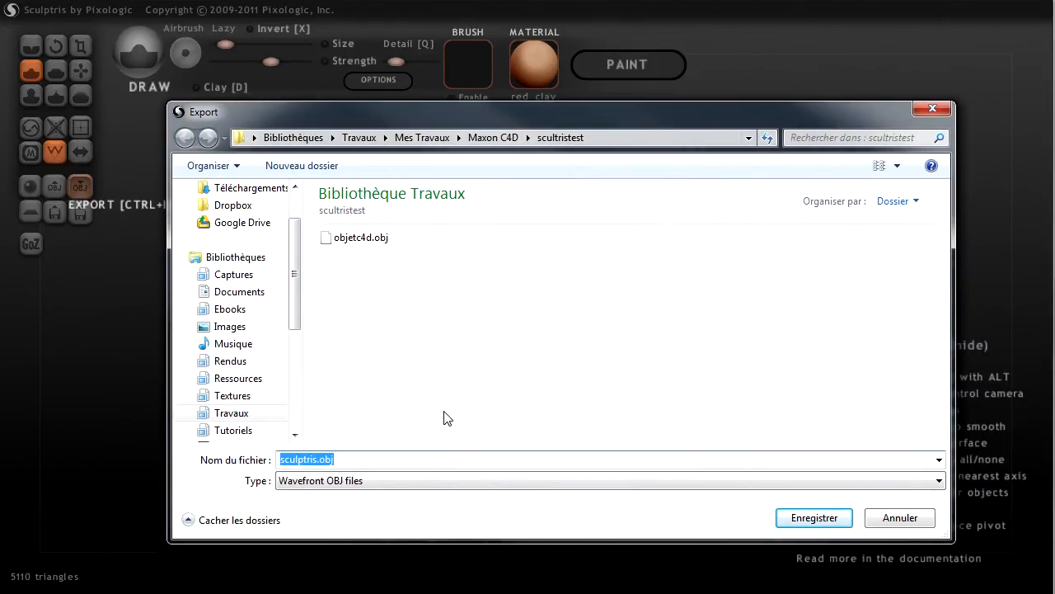
key(Home)
text(objet)
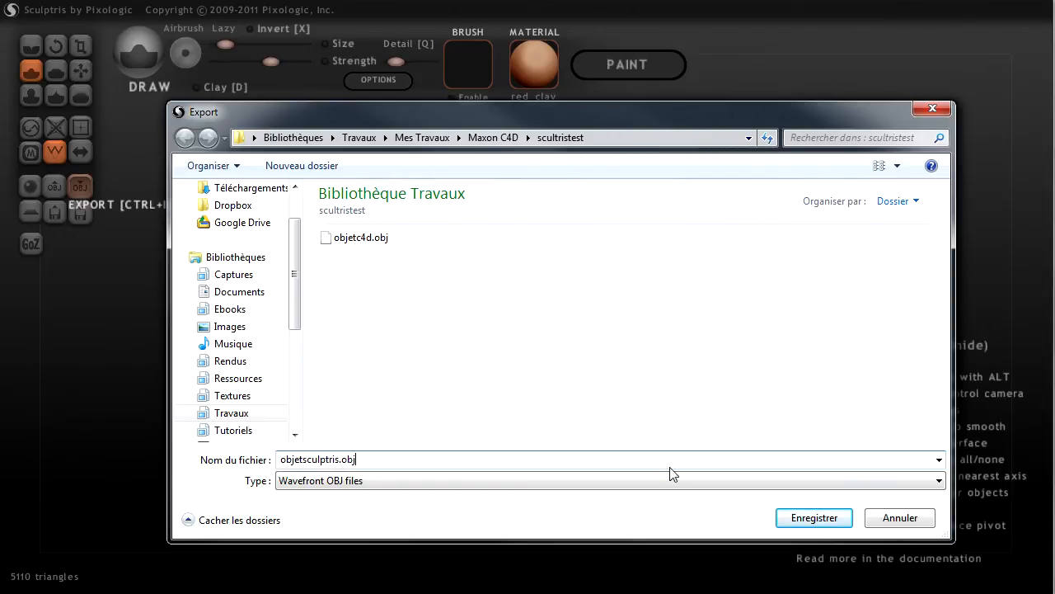
click(794, 517)
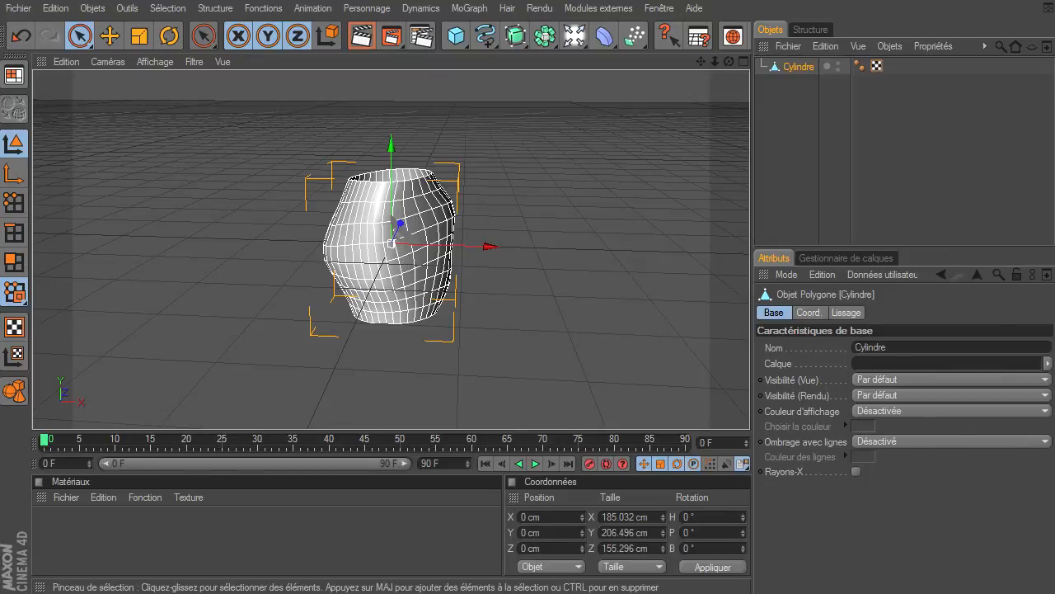
Switch to Cinema 4D and import objetsculptris.obj from the scultristest folder, keeping scale factor 50, normals import and unused-point optimisation
drag(1054, 206, 918, 67)
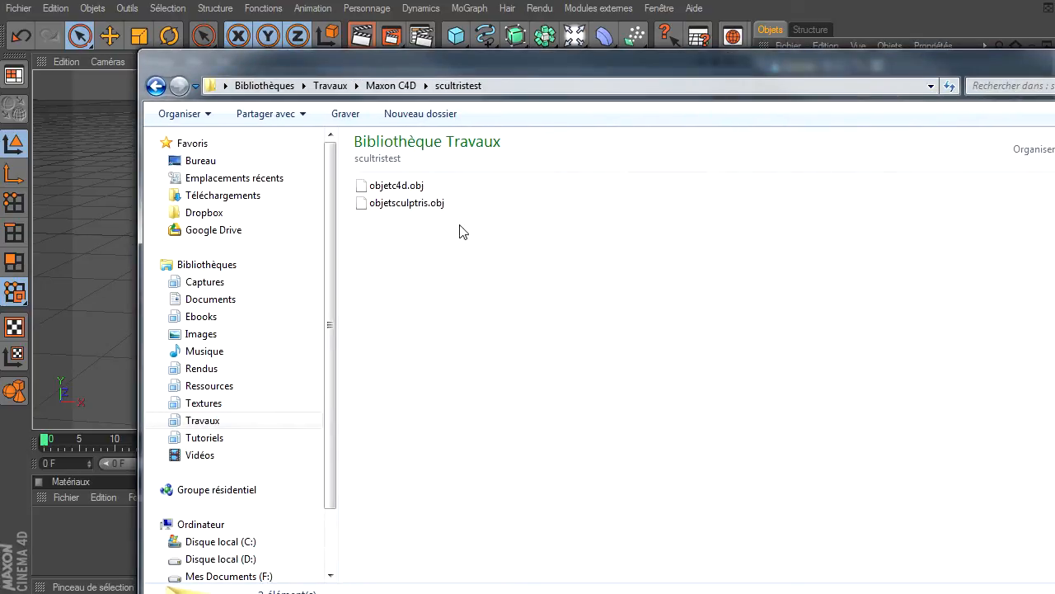
click(396, 186)
click(373, 204)
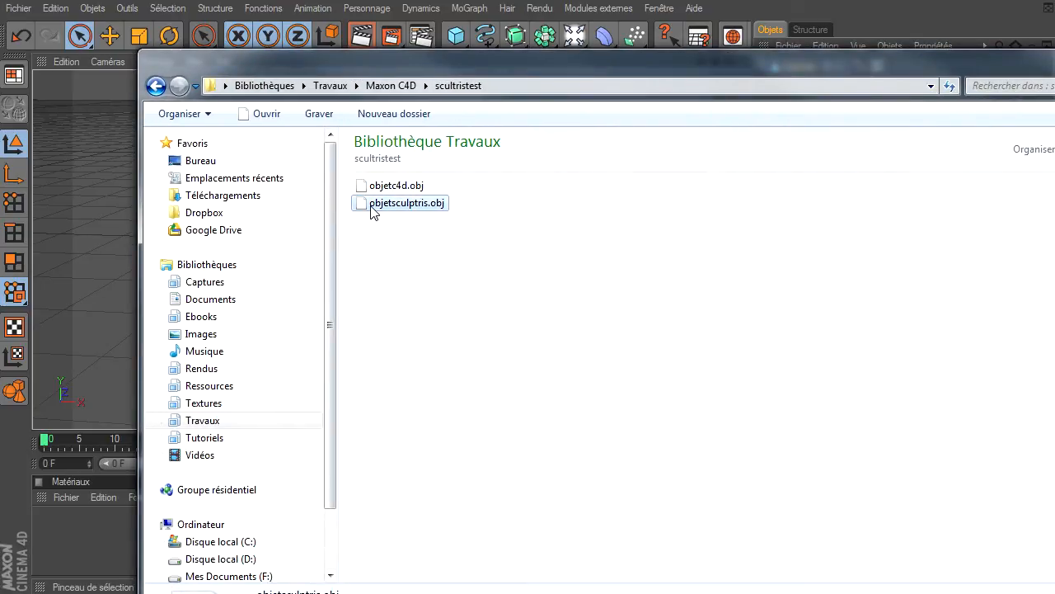
mouse_move(554, 83)
mouse_down()
mouse_move(1054, 119)
mouse_move(866, 124)
mouse_up()
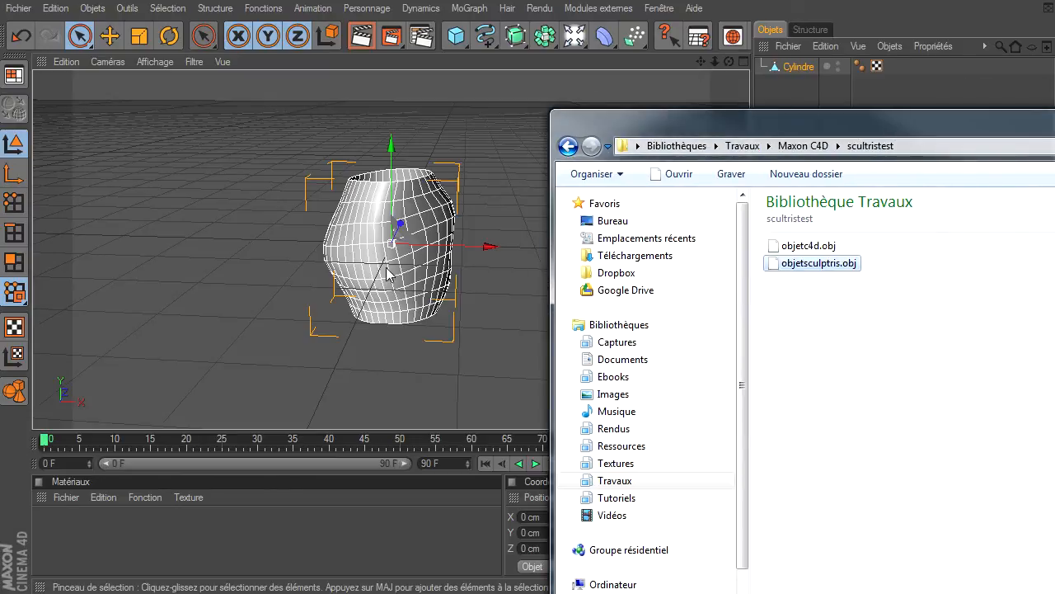
drag(212, 234, 212, 234)
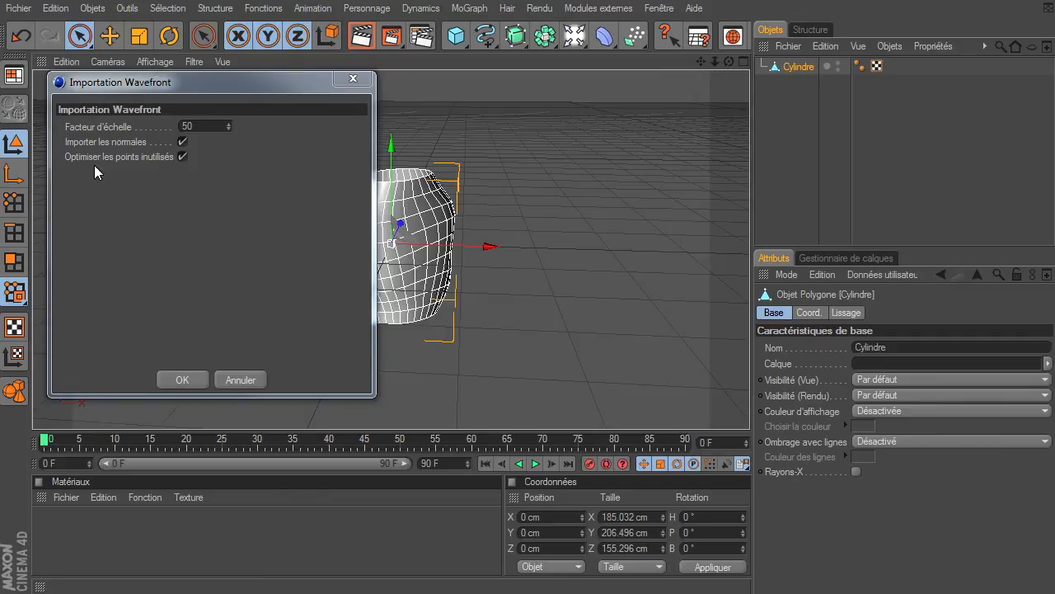
click(212, 127)
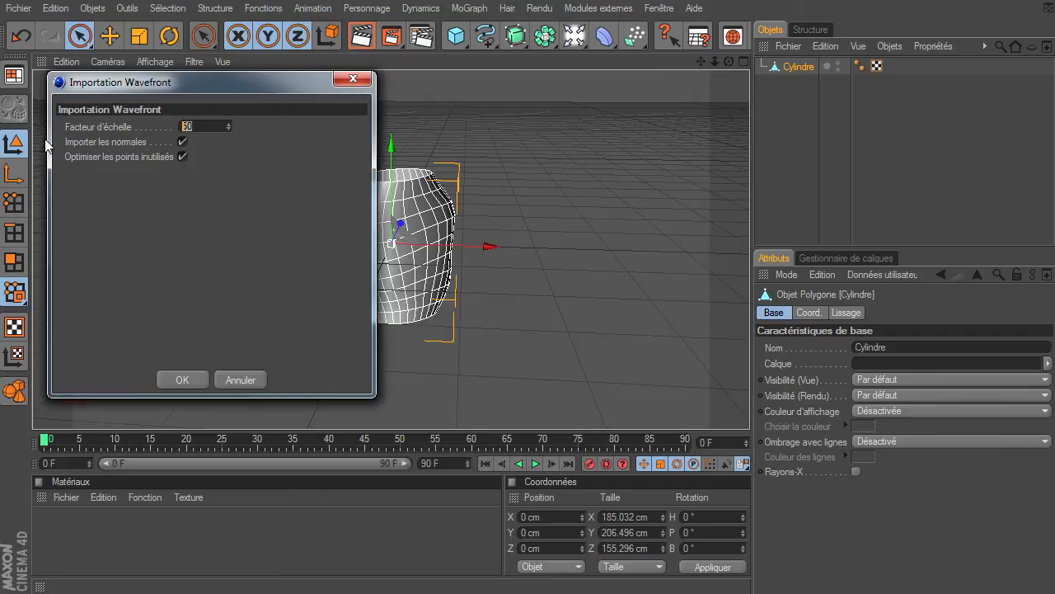
click(244, 215)
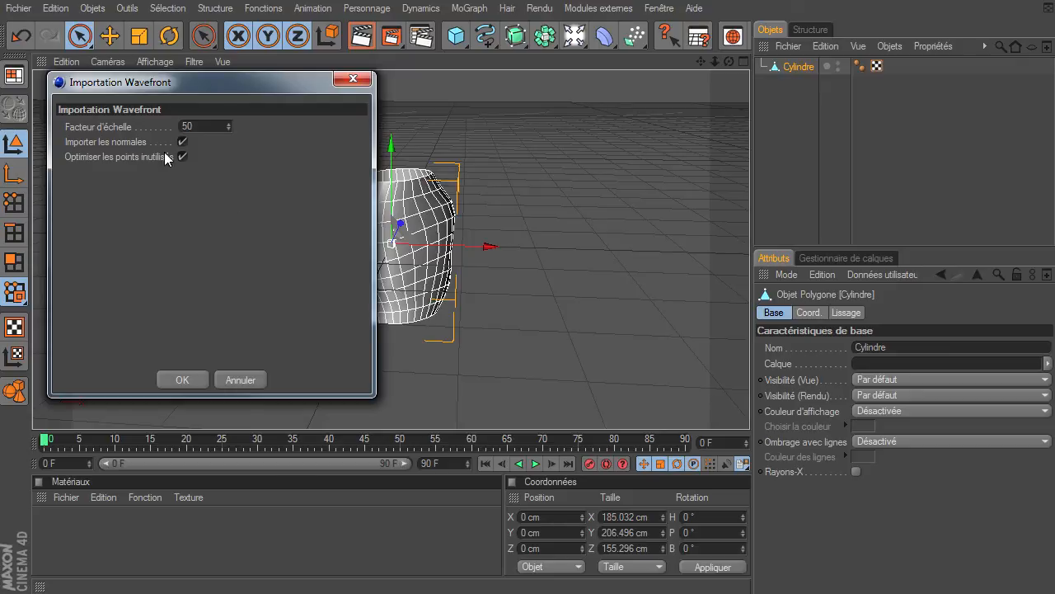
click(171, 382)
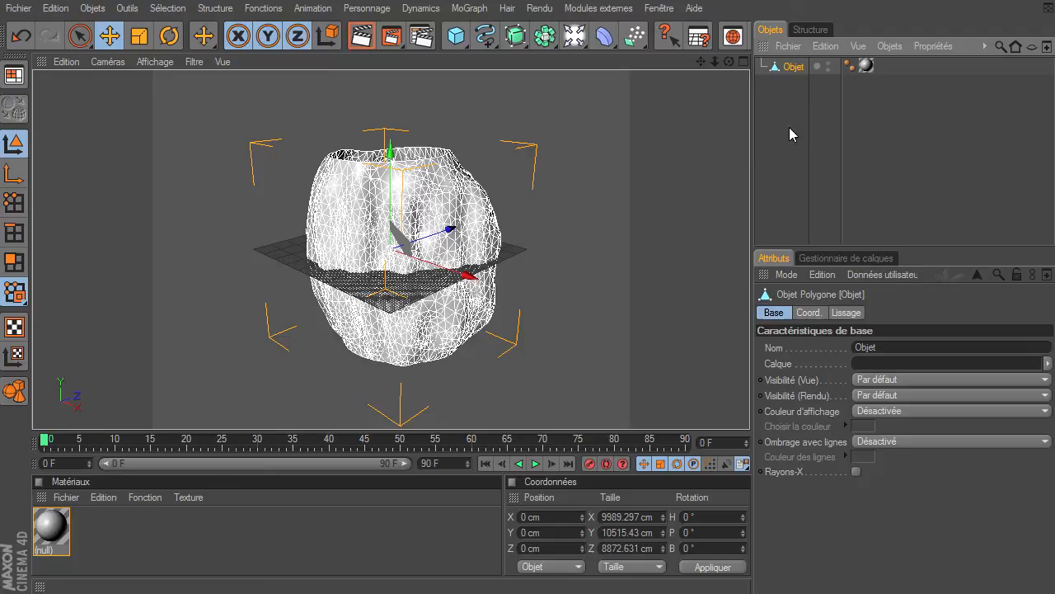
Copy the imported Objet into the Sans titre 3 scene that contains the original Cylindre
click(659, 8)
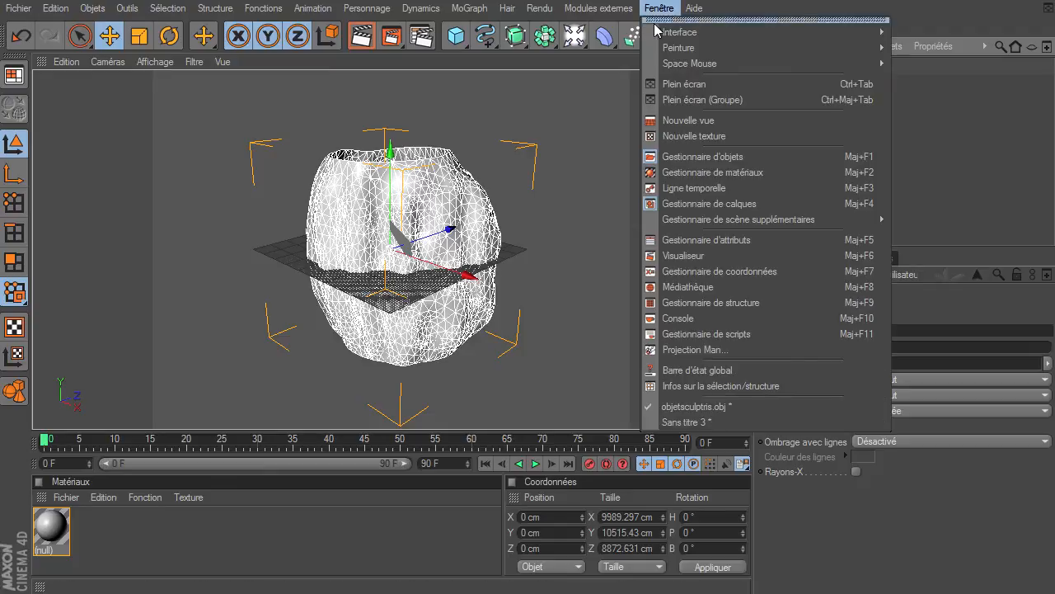
click(714, 422)
click(787, 168)
key(ctrl+v)
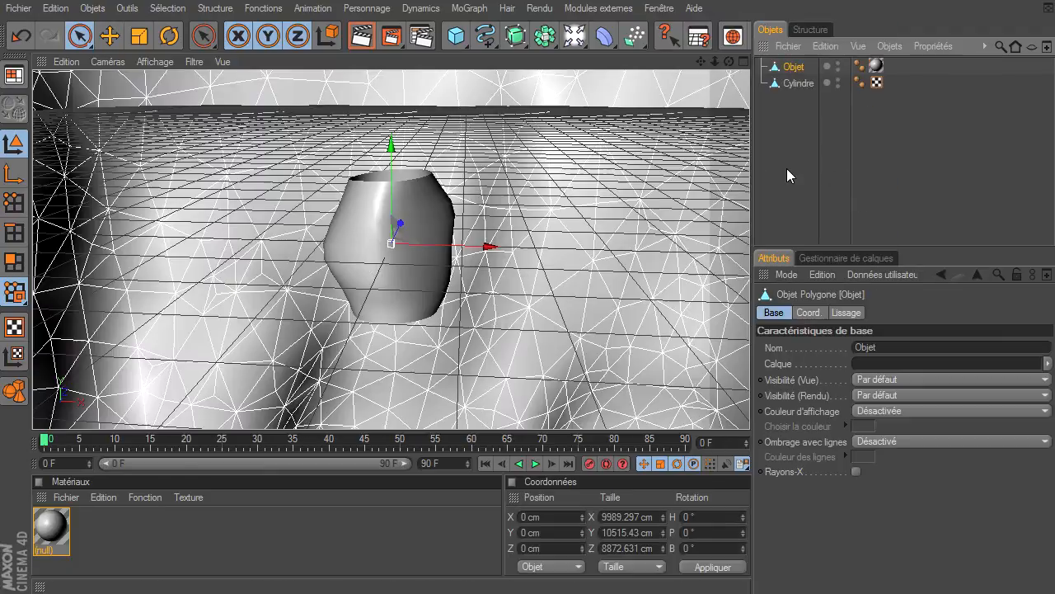
Scale Objet down to about 200 × 210 × 177 cm and move it to about 229 cm on X, beside the cylinder
click(139, 36)
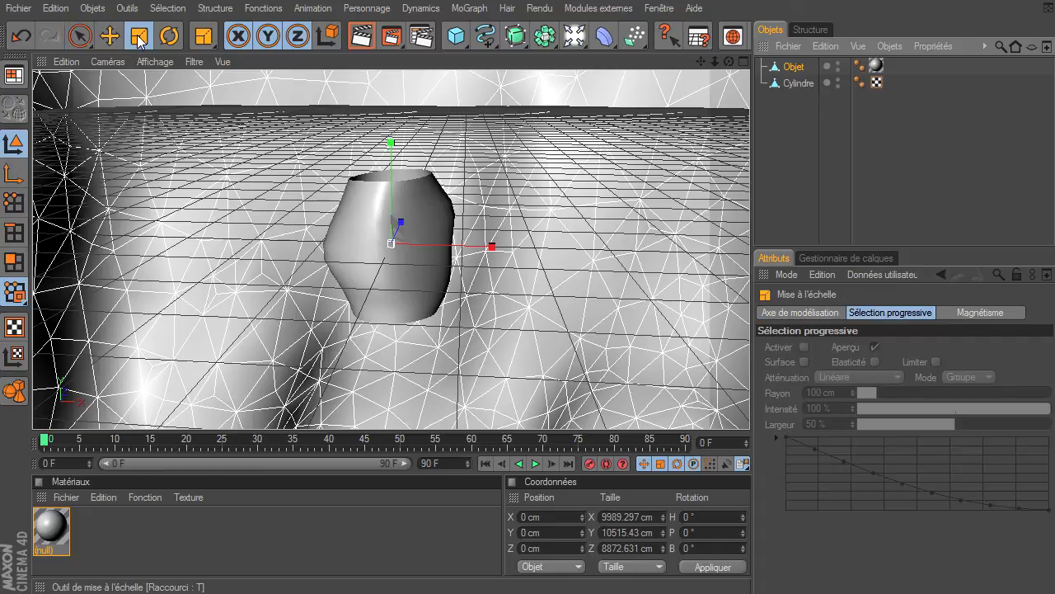
drag(393, 243, 750, 409)
click(80, 35)
drag(491, 246, 563, 169)
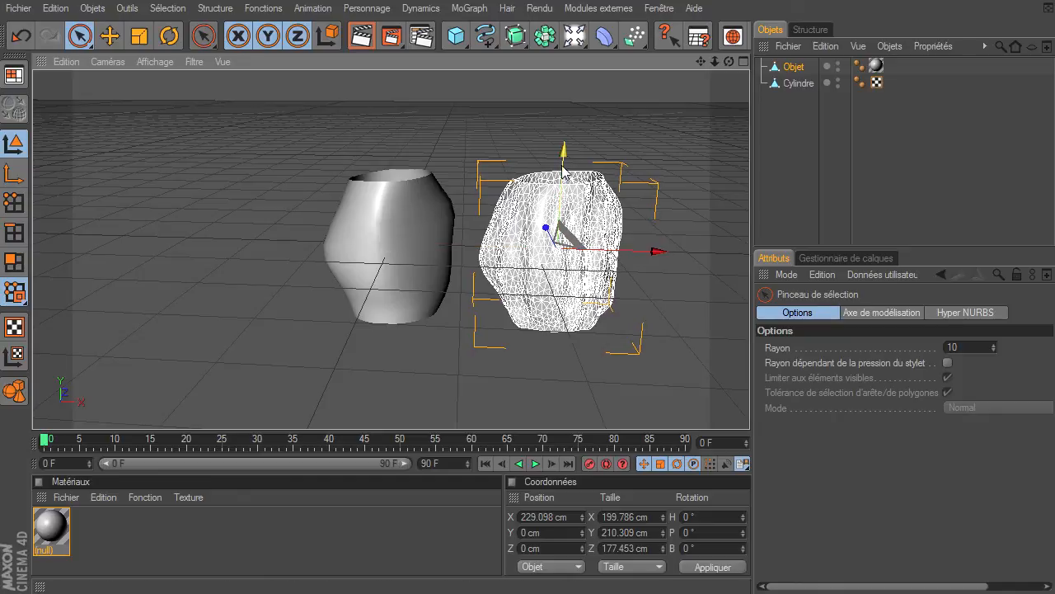
Compare the original cylinder and the sculpted object from a closer angle and render the view
click(766, 132)
click(397, 247)
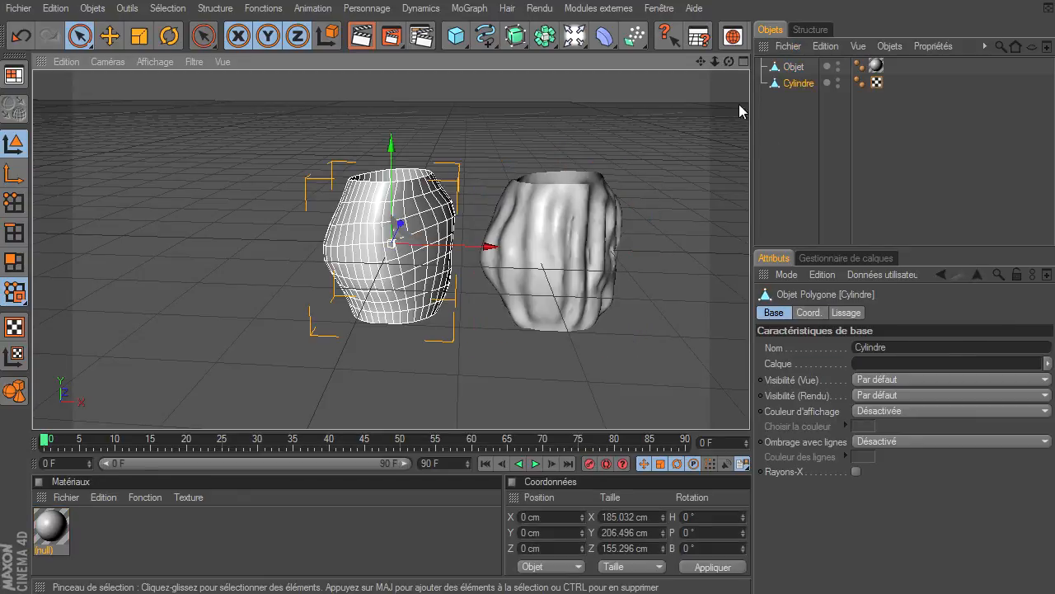
drag(730, 61, 750, 408)
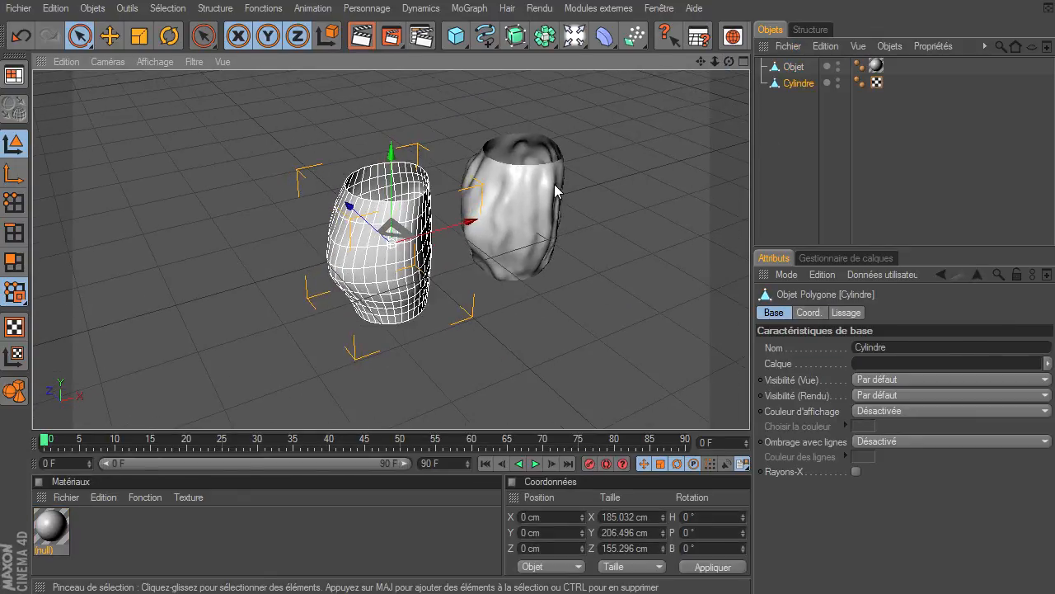
click(516, 210)
drag(700, 61, 750, 408)
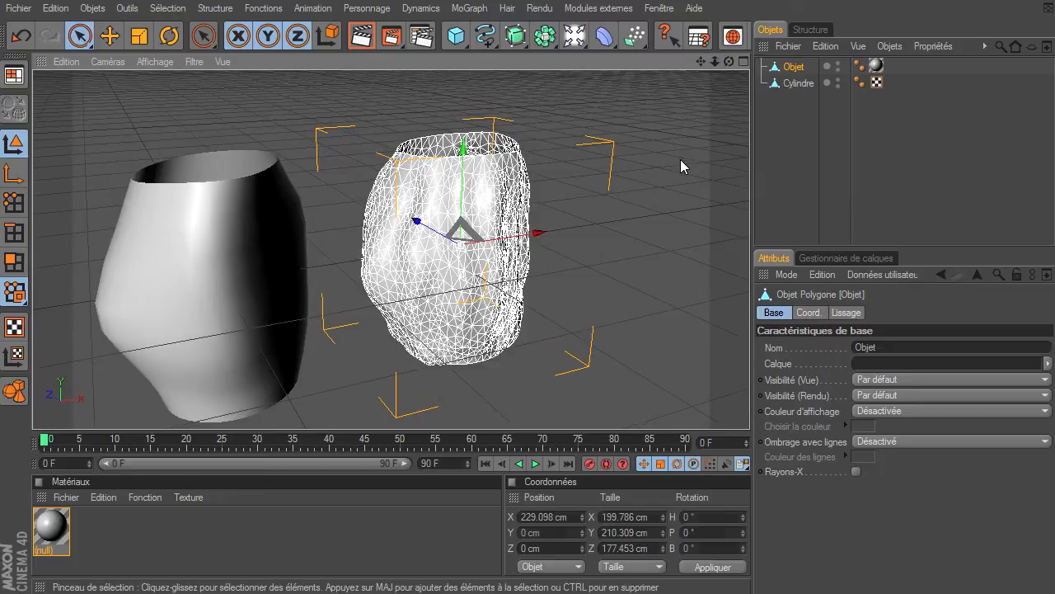
click(681, 159)
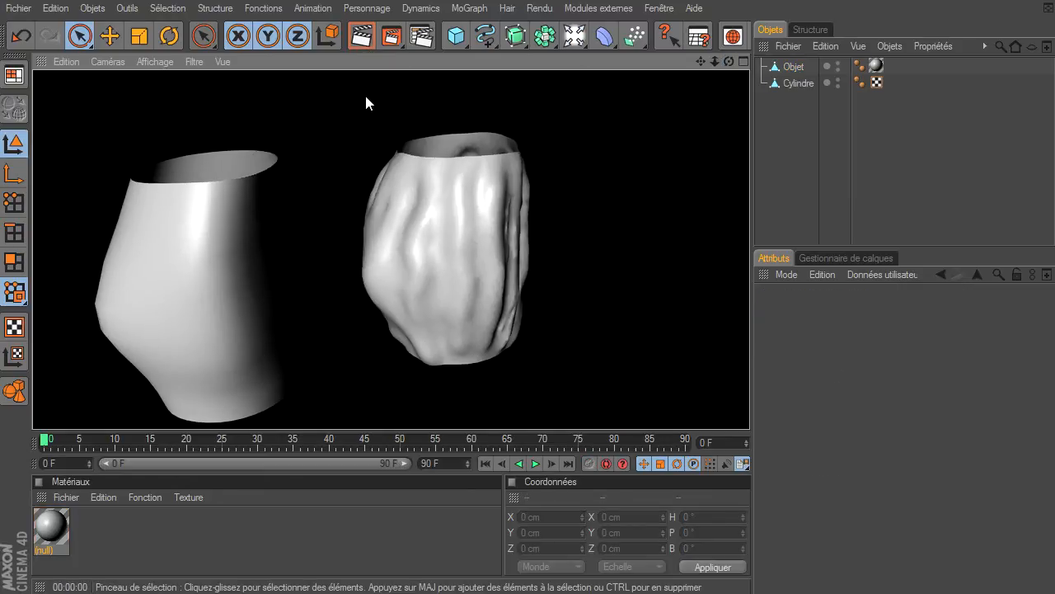
Delete the material tag from Objet, the UVW tag from Cylindre and the (null) material
click(43, 528)
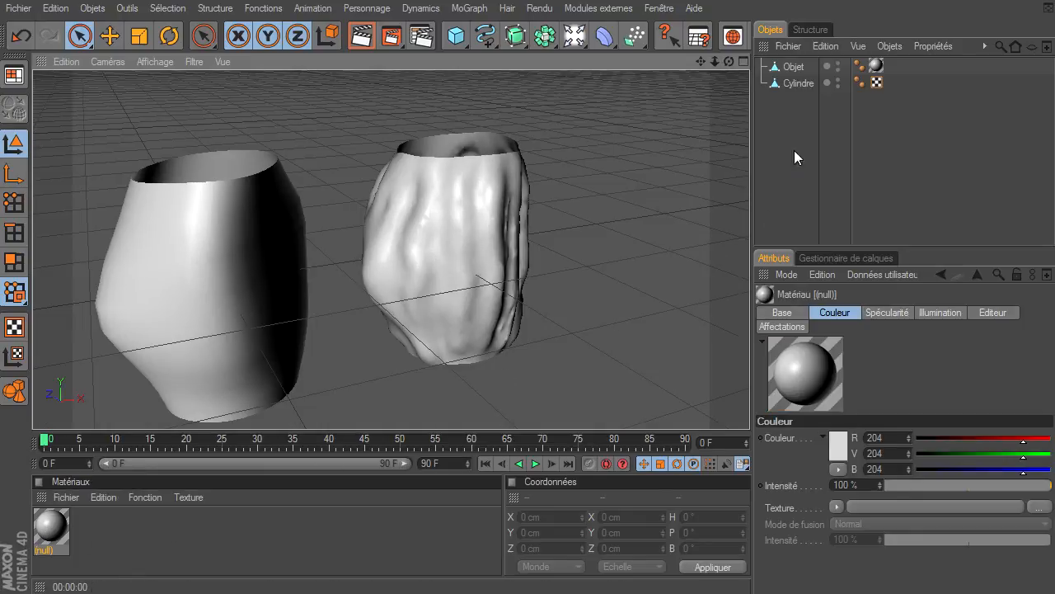
click(877, 66)
key(Delete)
click(877, 82)
key(Delete)
click(62, 534)
key(Delete)
Create a new material and apply it to both Objet and Cylindre
double_click(70, 535)
drag(51, 528, 797, 70)
drag(482, 309, 778, 81)
Turn off the Mat material's specularity, set its colour to RGB 172, 59, 10 and render the view
double_click(51, 531)
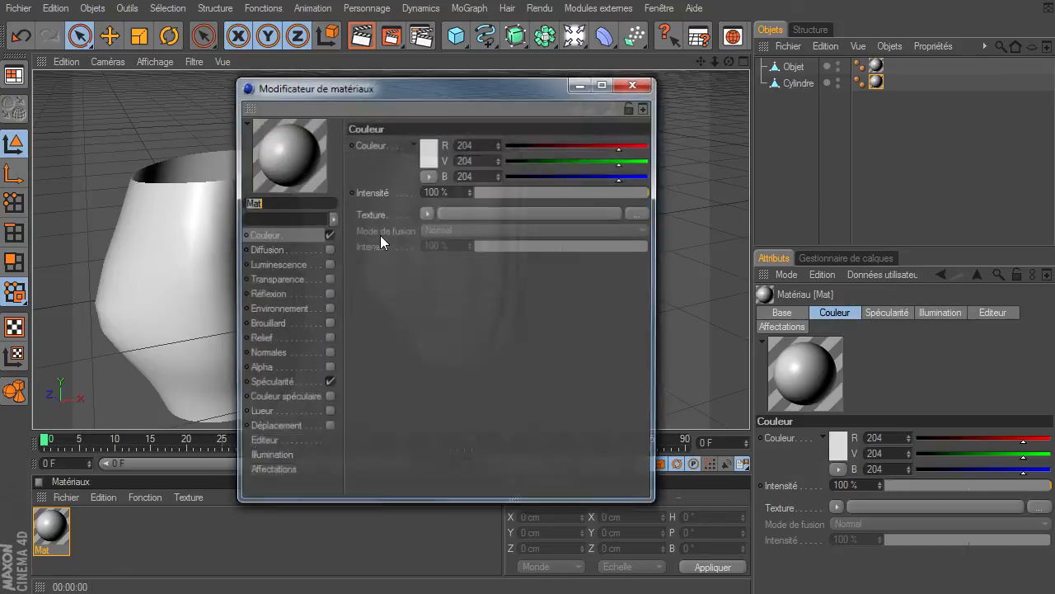
click(329, 383)
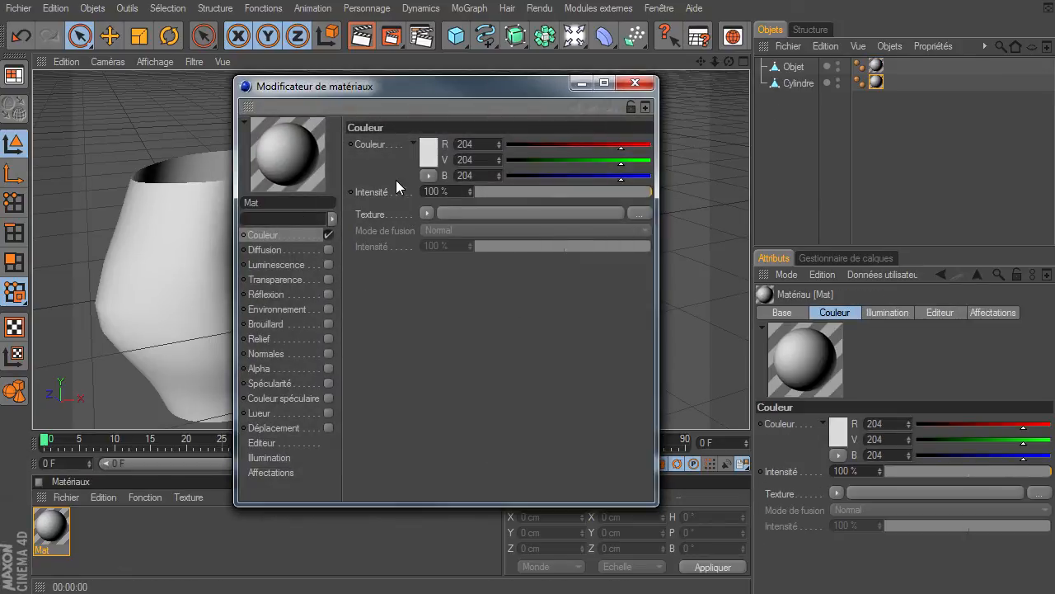
click(427, 161)
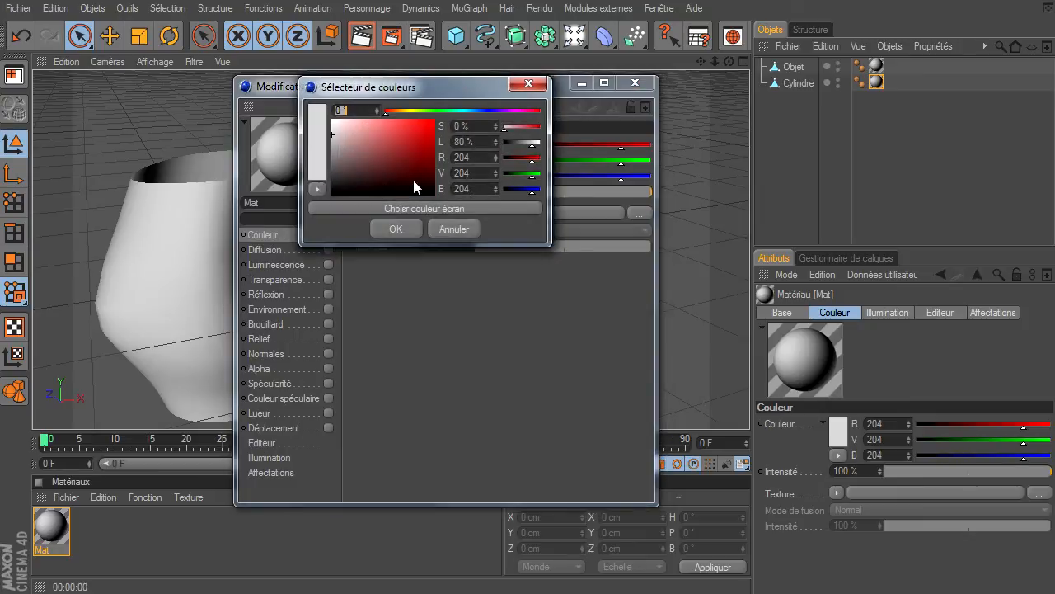
click(395, 110)
click(406, 134)
drag(407, 131, 428, 144)
click(432, 138)
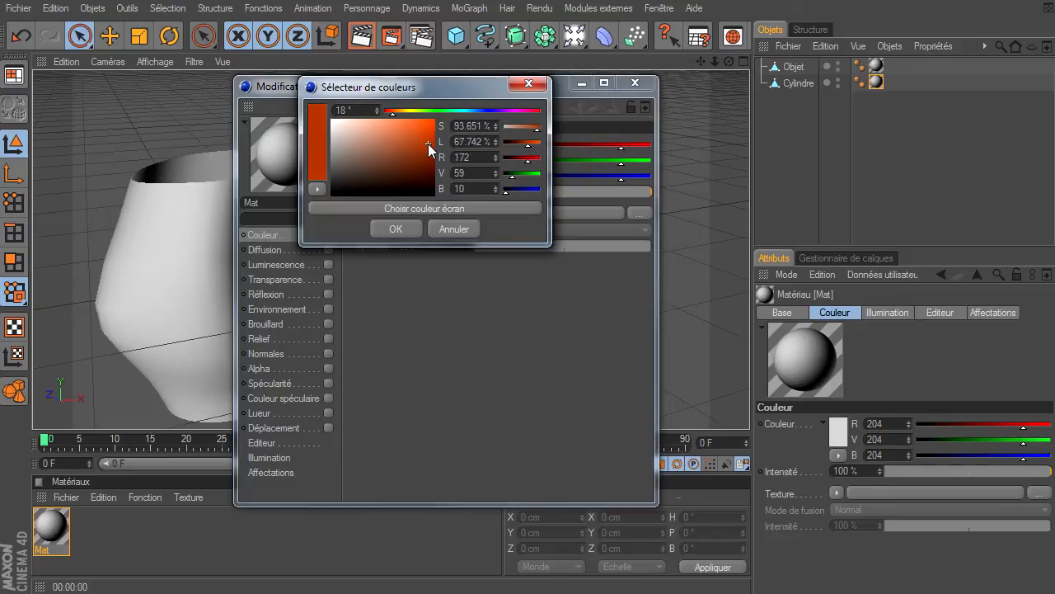
click(396, 229)
click(636, 82)
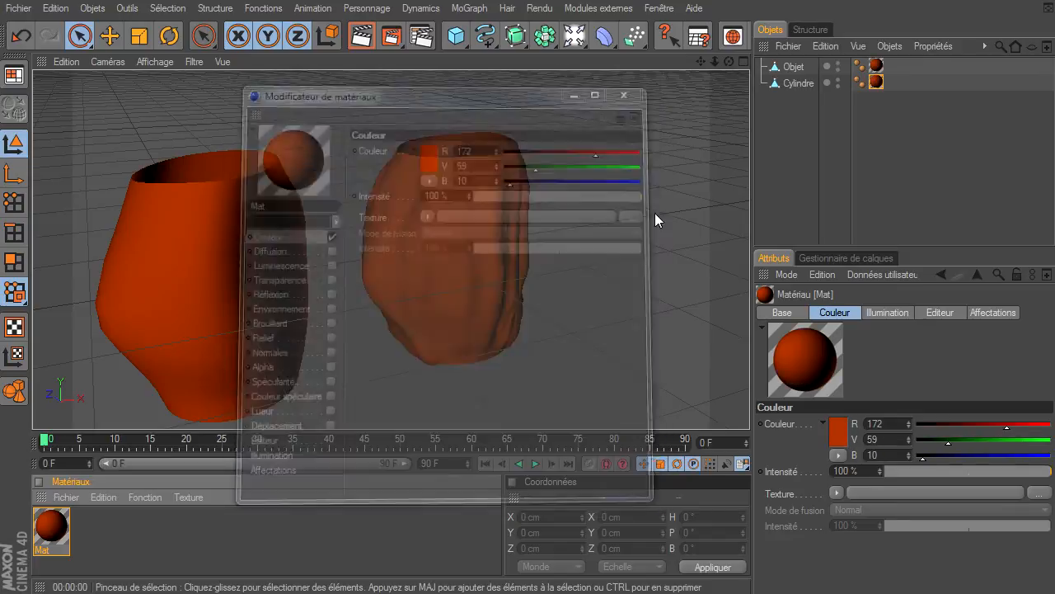
click(368, 43)
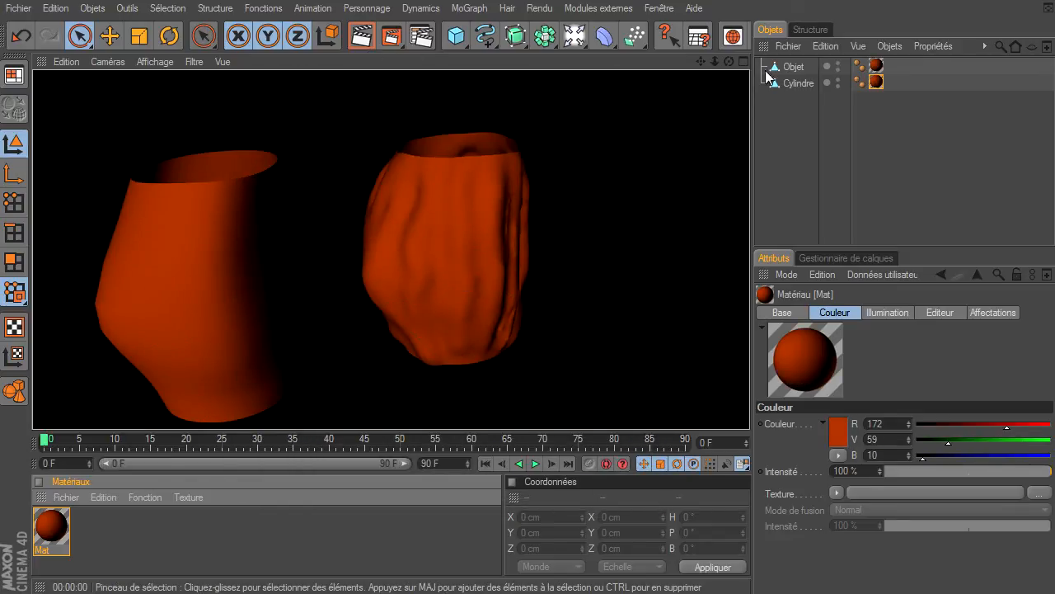
click(747, 404)
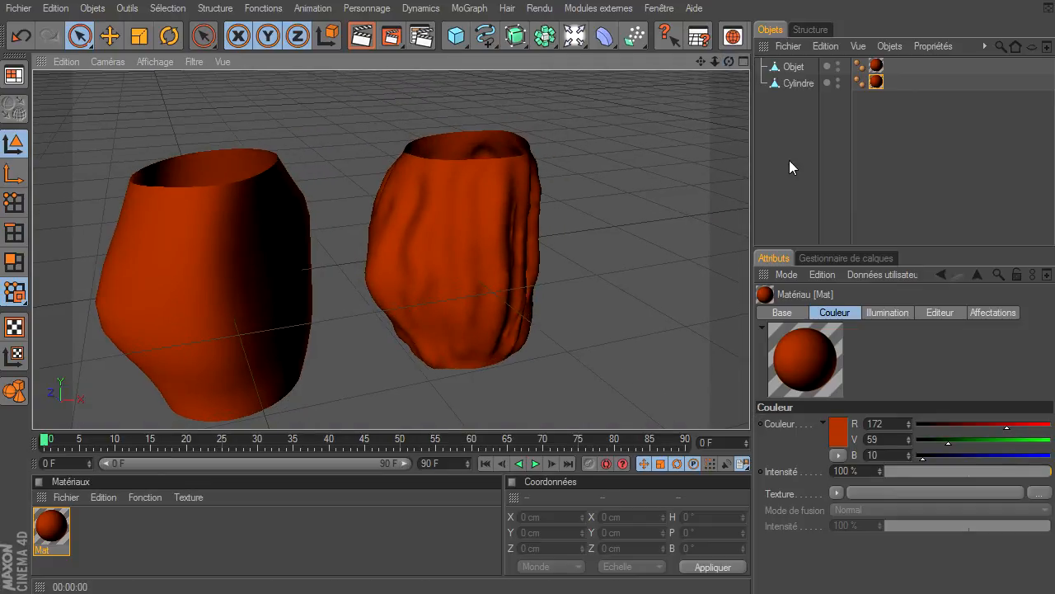
Add a Hyper NURBS with Objet inside it and a Réduction de polygones deformer nested under Objet
click(803, 66)
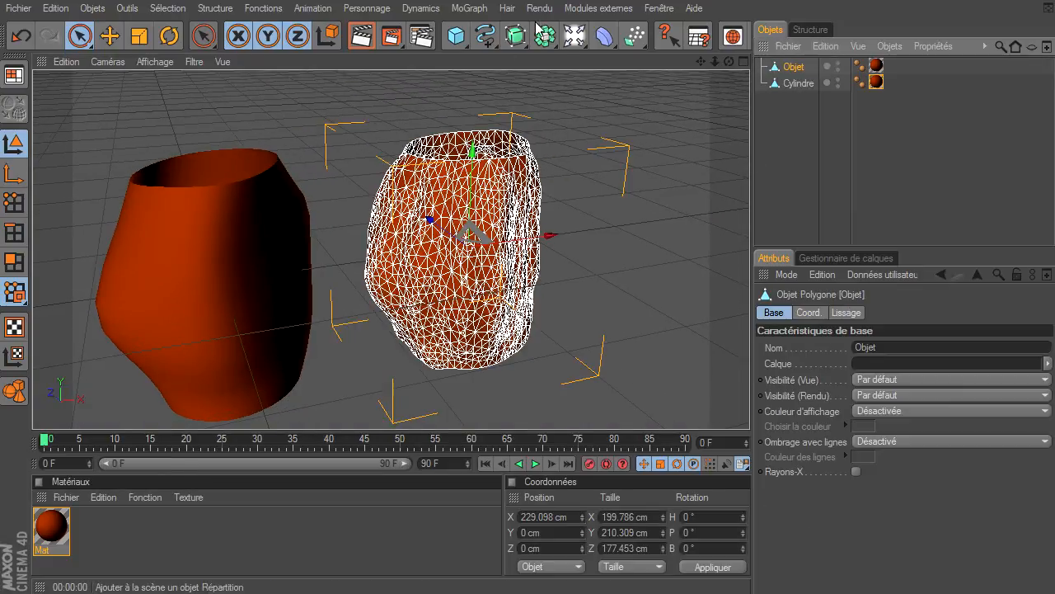
click(603, 43)
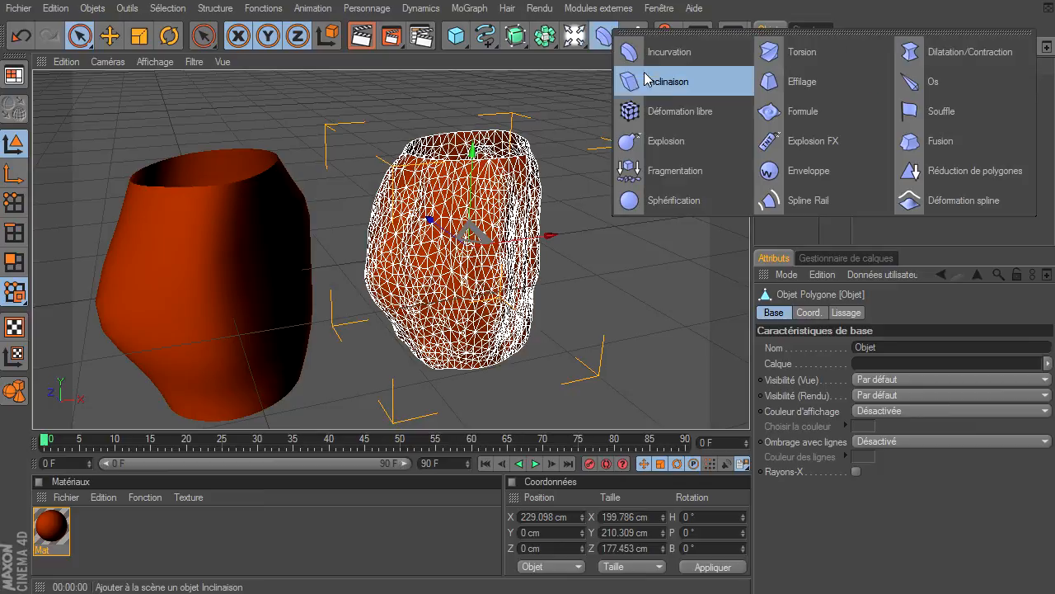
click(921, 171)
click(516, 35)
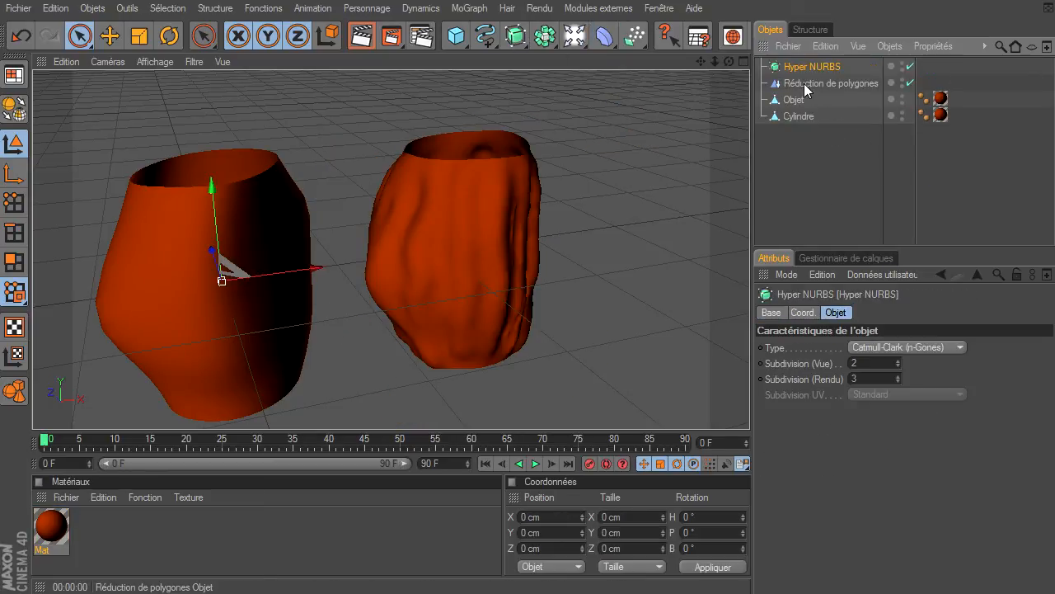
drag(793, 100, 796, 71)
drag(838, 99, 811, 87)
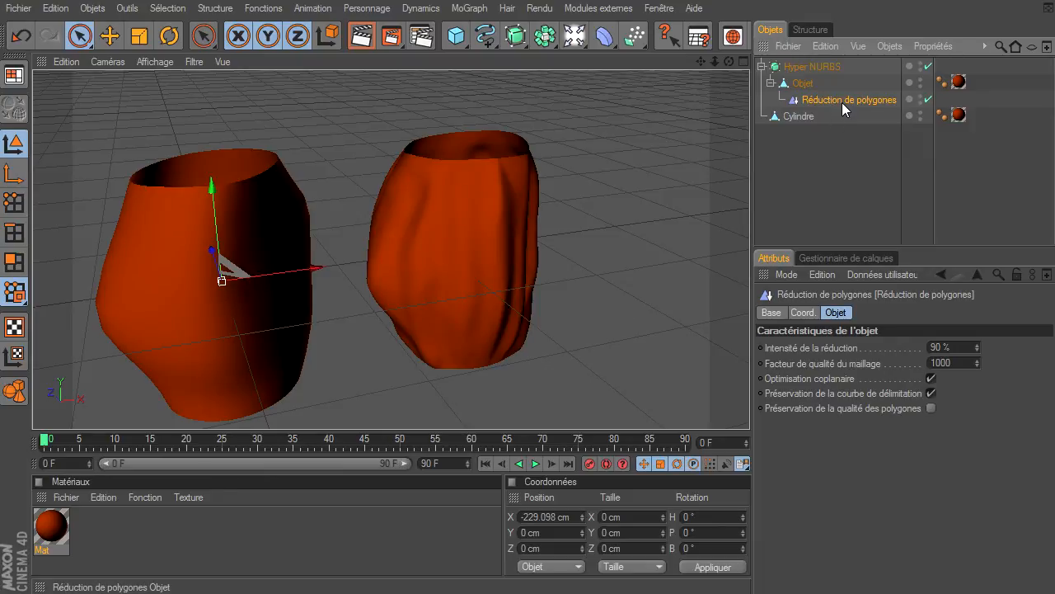
Set the reduction intensity of the Réduction de polygones deformer to 70 %
click(948, 350)
text(50)
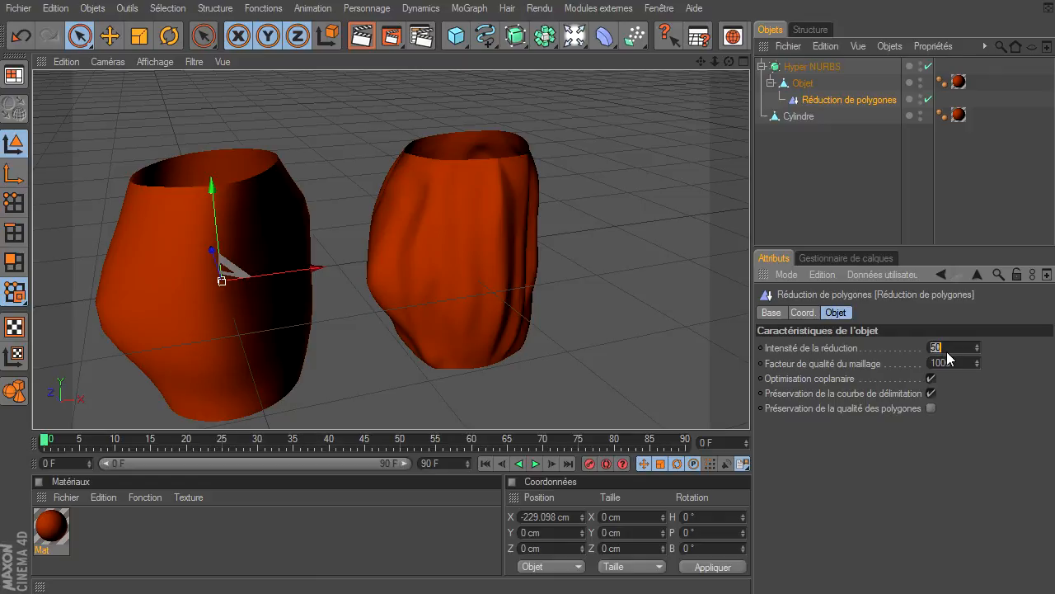
text(70)
key(Return)
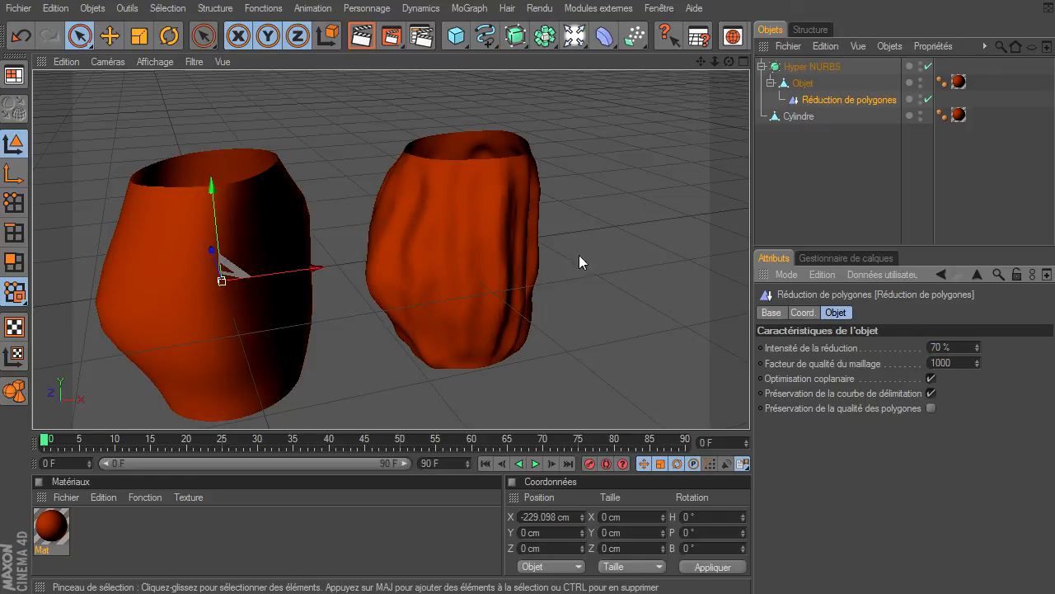
Display the viewport in Gouraud shading with lines to show the mesh of both objects
drag(725, 63, 749, 408)
click(155, 62)
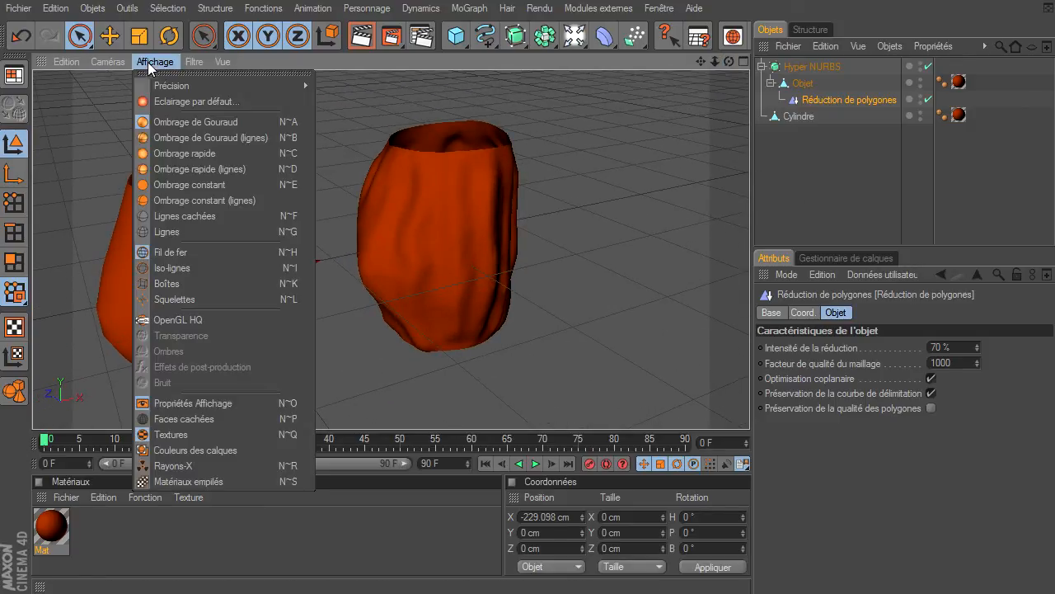
click(165, 137)
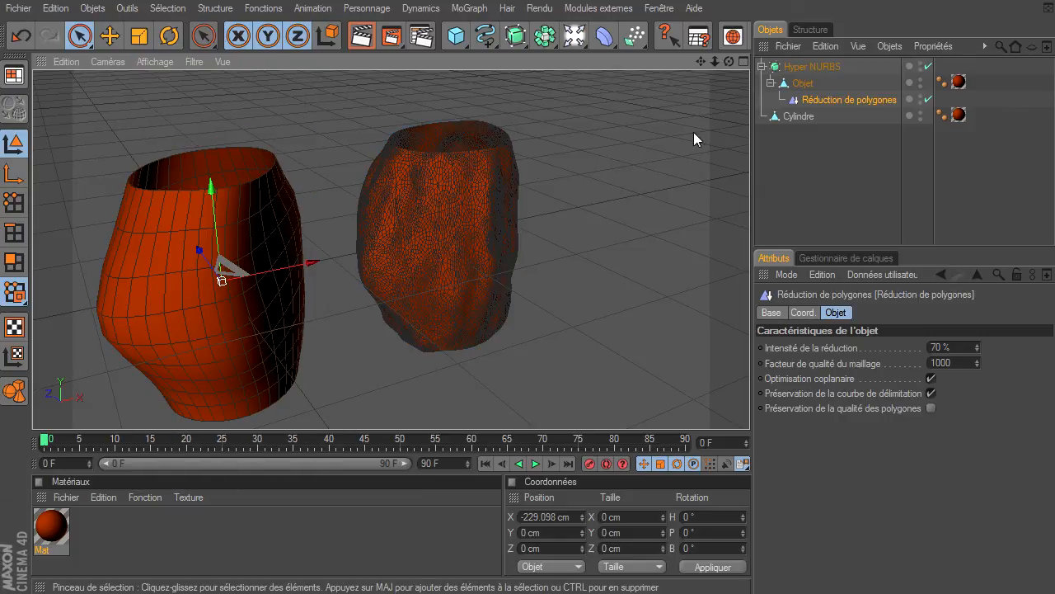
Disable the Hyper NURBS and toggle the polygon reduction off and on to compare Objet's mesh density
click(929, 66)
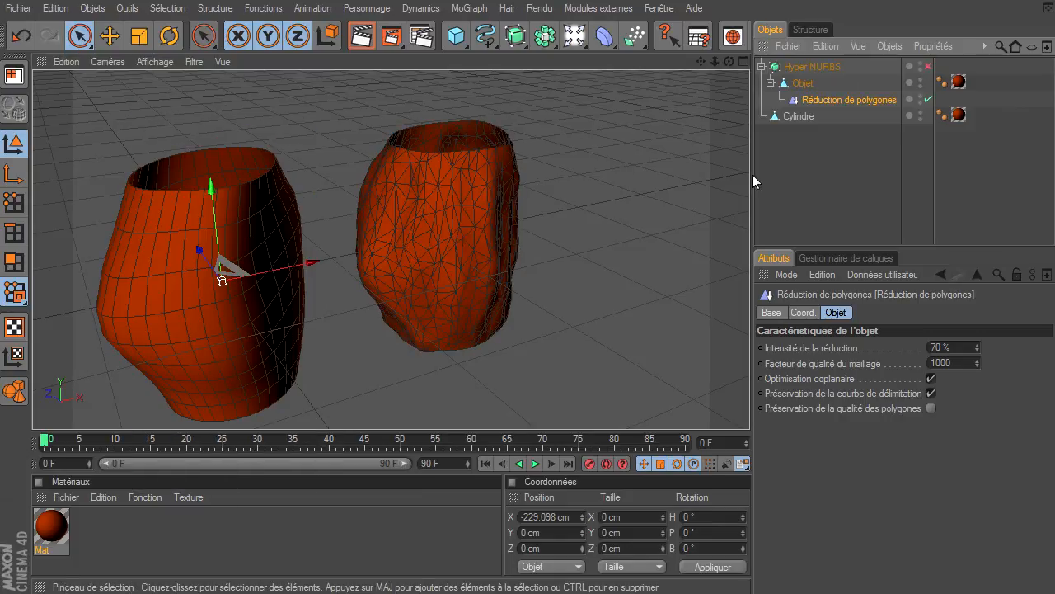
click(929, 99)
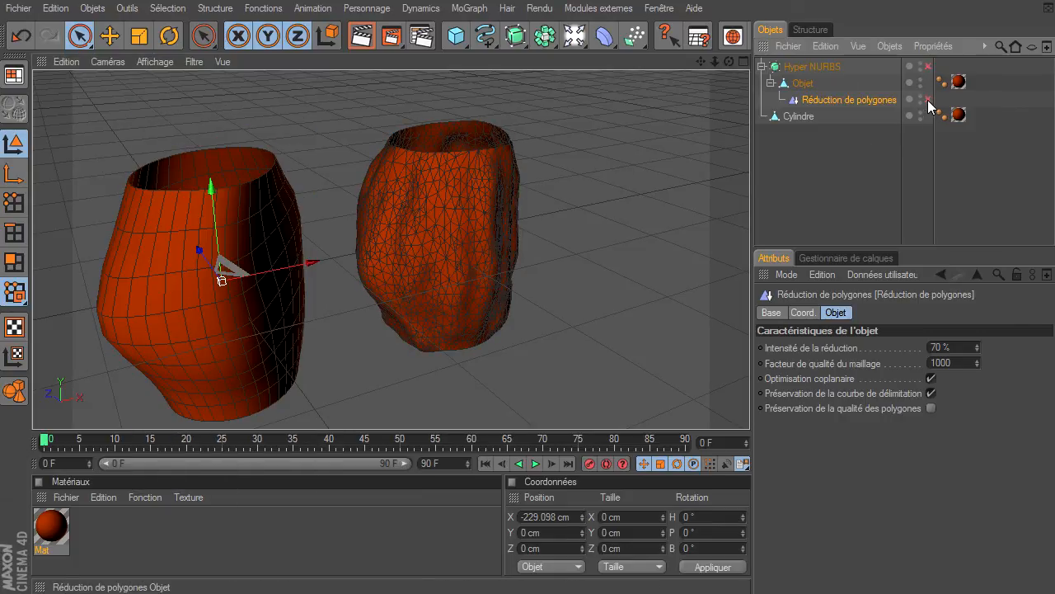
click(929, 99)
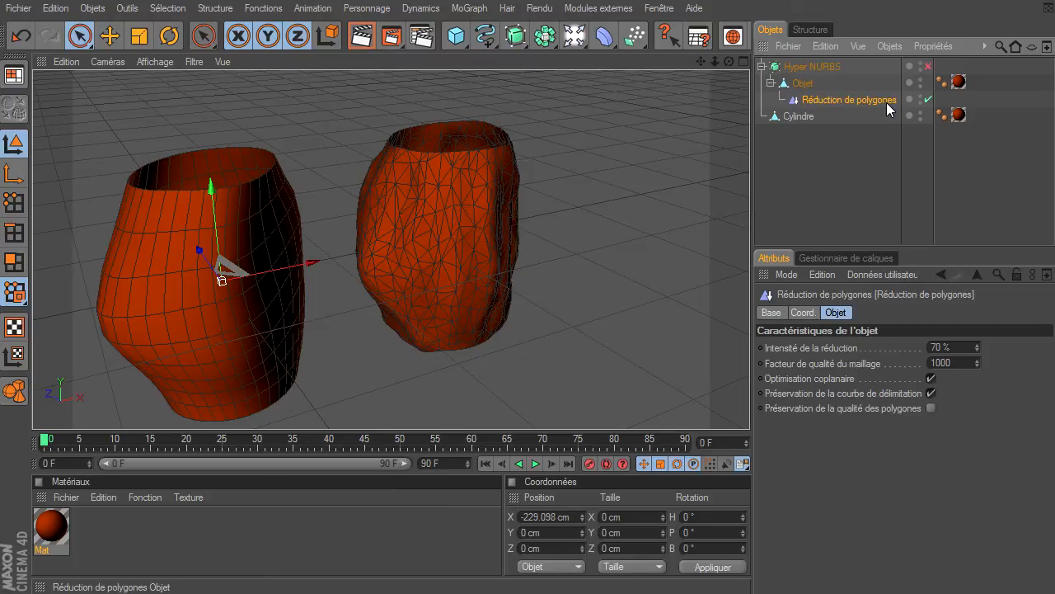
Delete the polygon reduction deformer and the Hyper NURBS, keeping Objet as a separate object below Cylindre
key(Delete)
drag(798, 86, 791, 133)
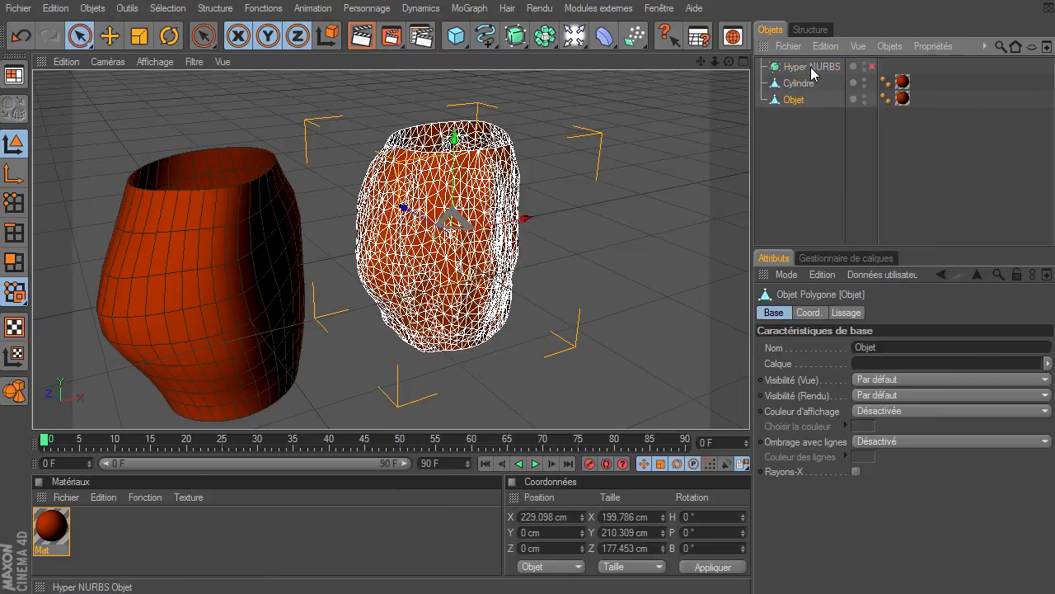
click(814, 74)
key(Delete)
click(792, 84)
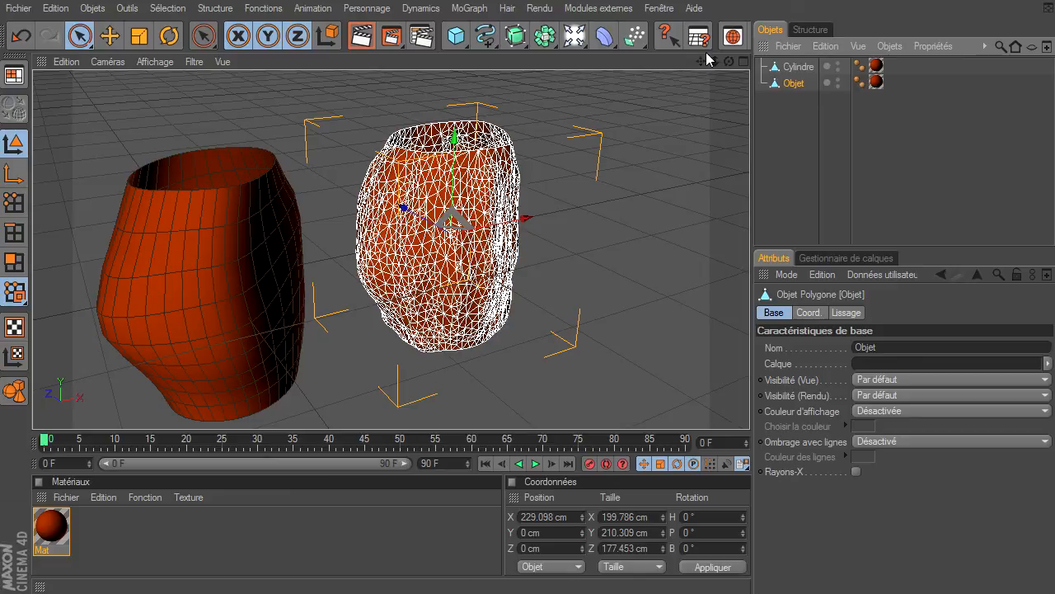
drag(701, 62, 775, 65)
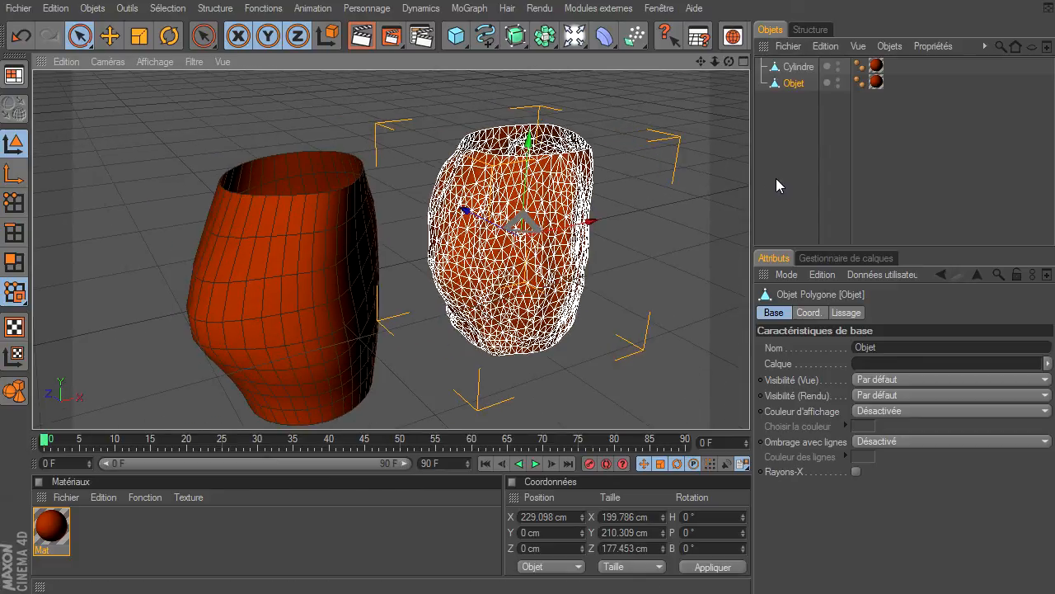
click(777, 180)
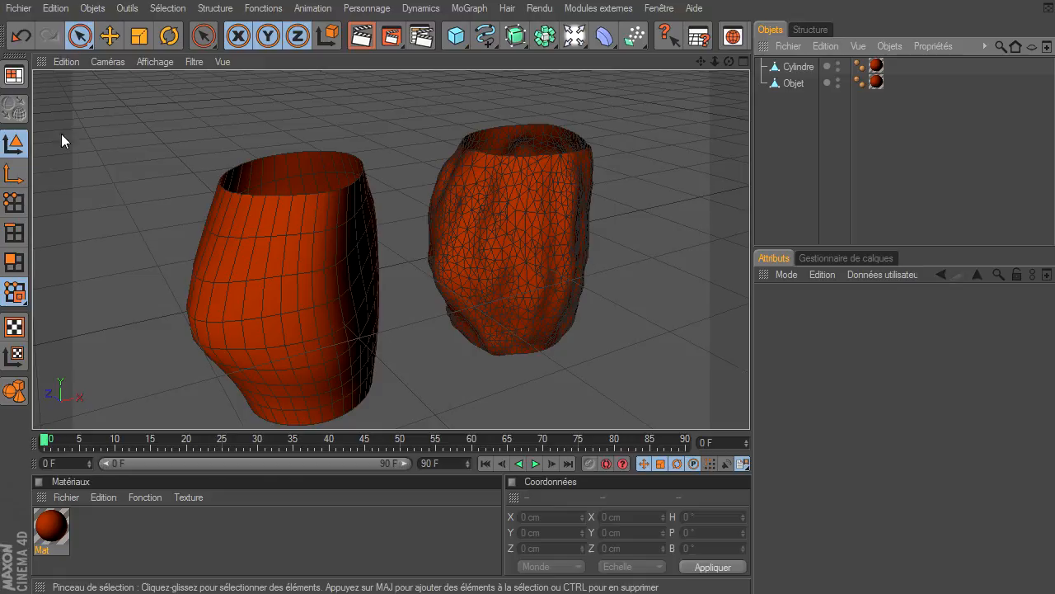
Open the retopo_palette and enlarge its window to show all the retopology tools
click(14, 75)
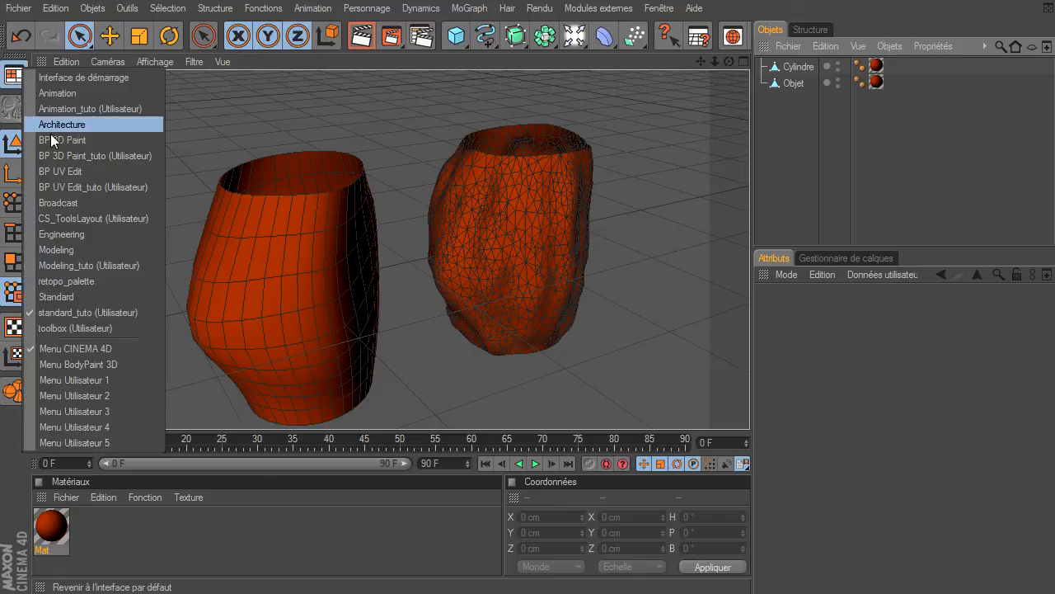
click(101, 281)
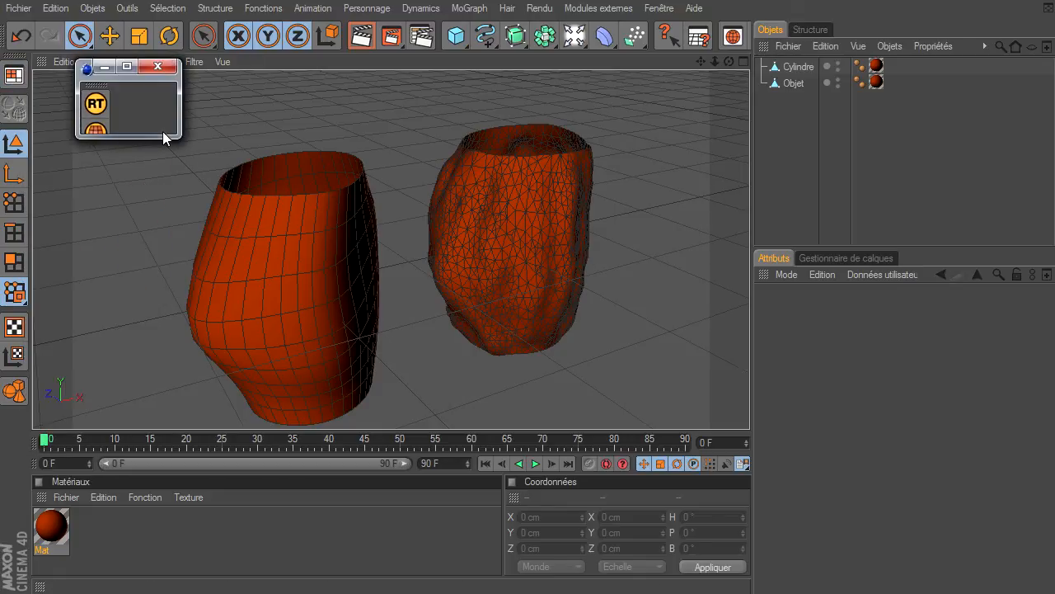
drag(173, 135, 155, 416)
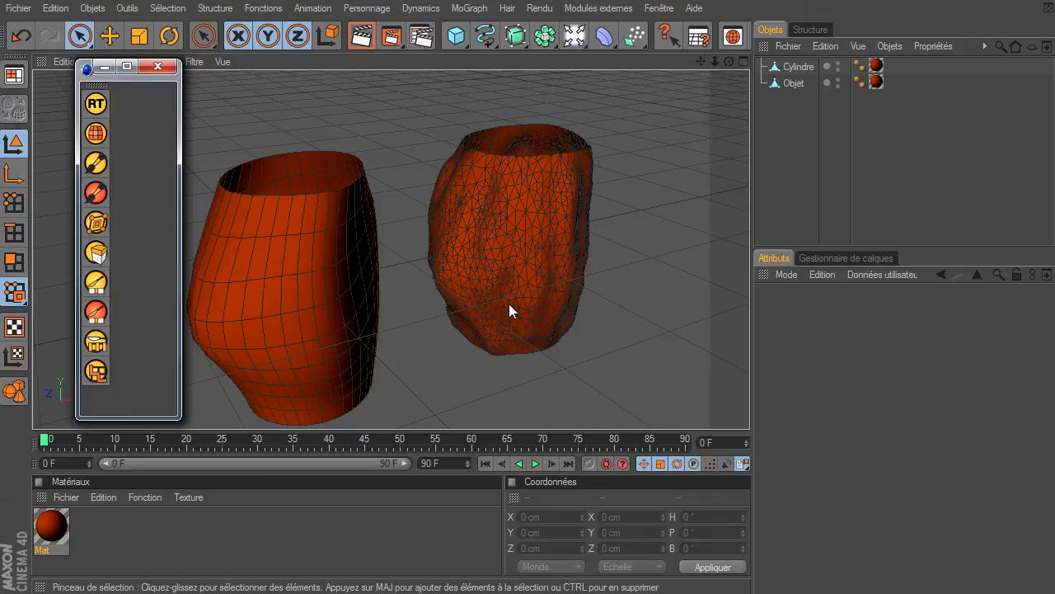
Close the retopology palette and render both vases from a lower angle
mouse_move(729, 61)
mouse_down()
mouse_move(750, 409)
mouse_move(720, 69)
mouse_up()
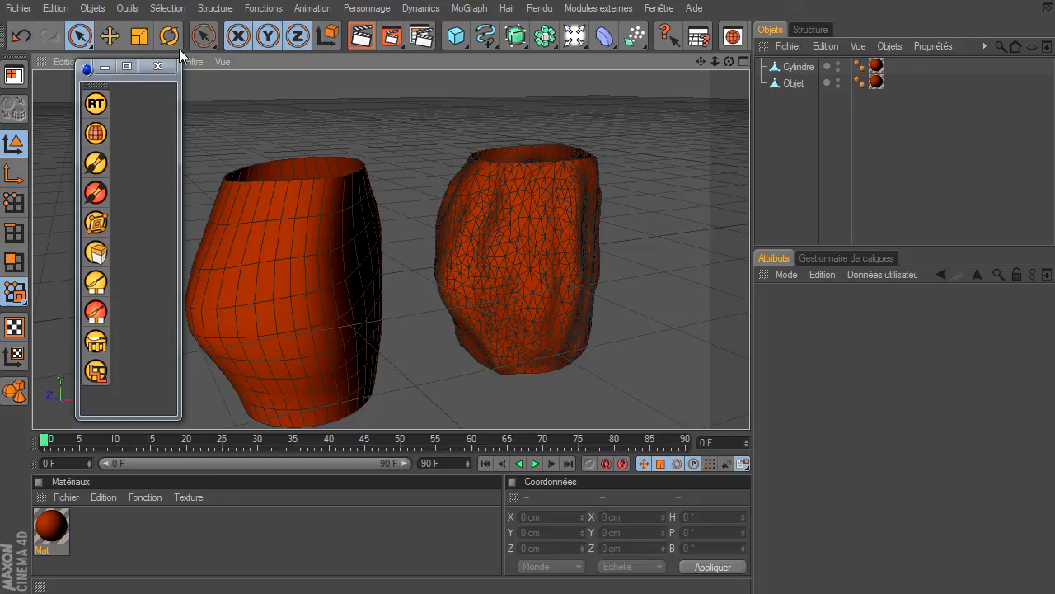
click(161, 70)
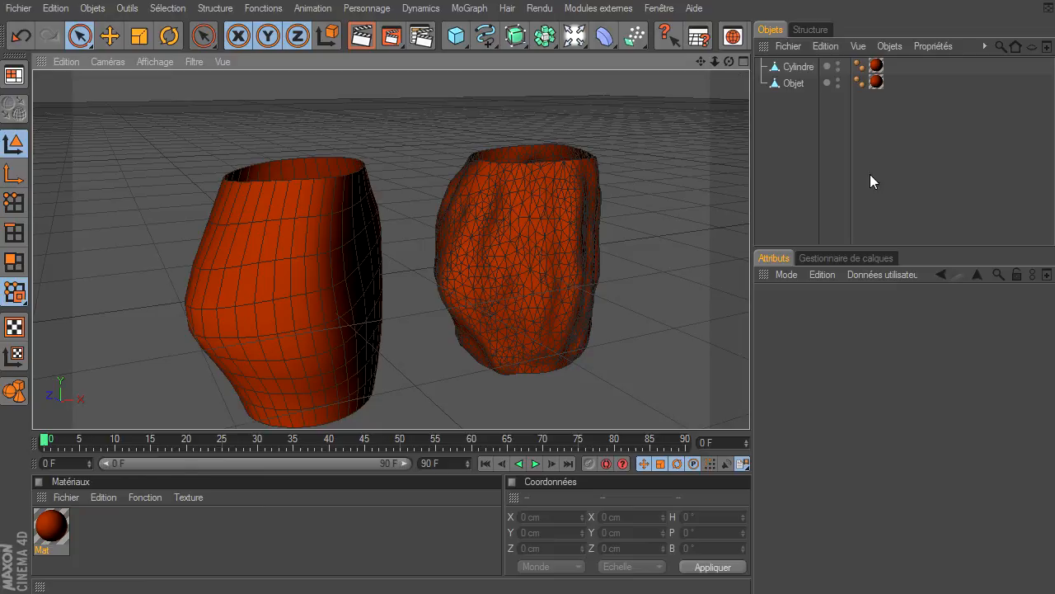
click(368, 39)
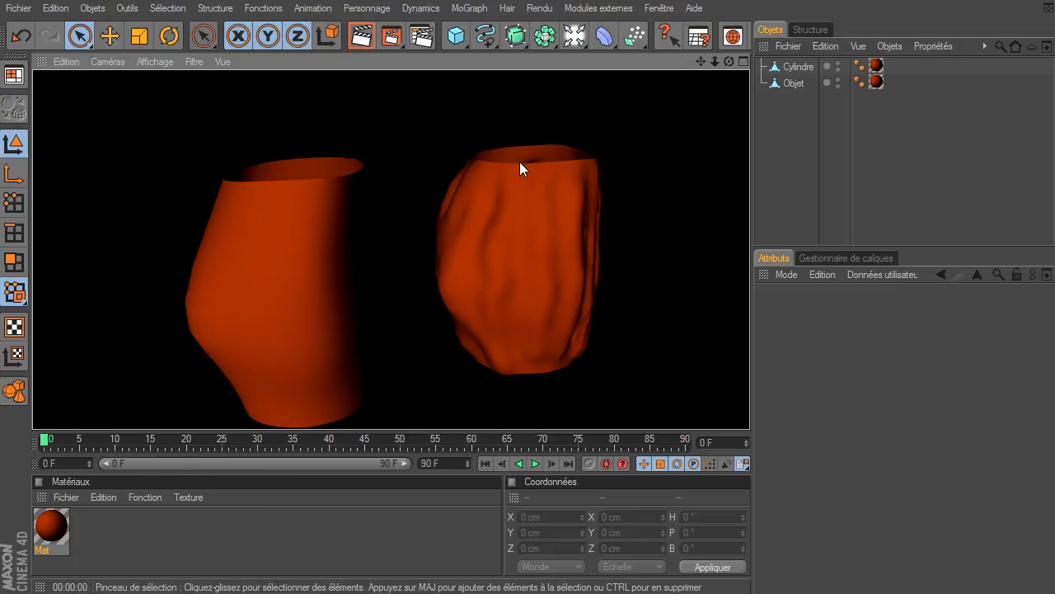